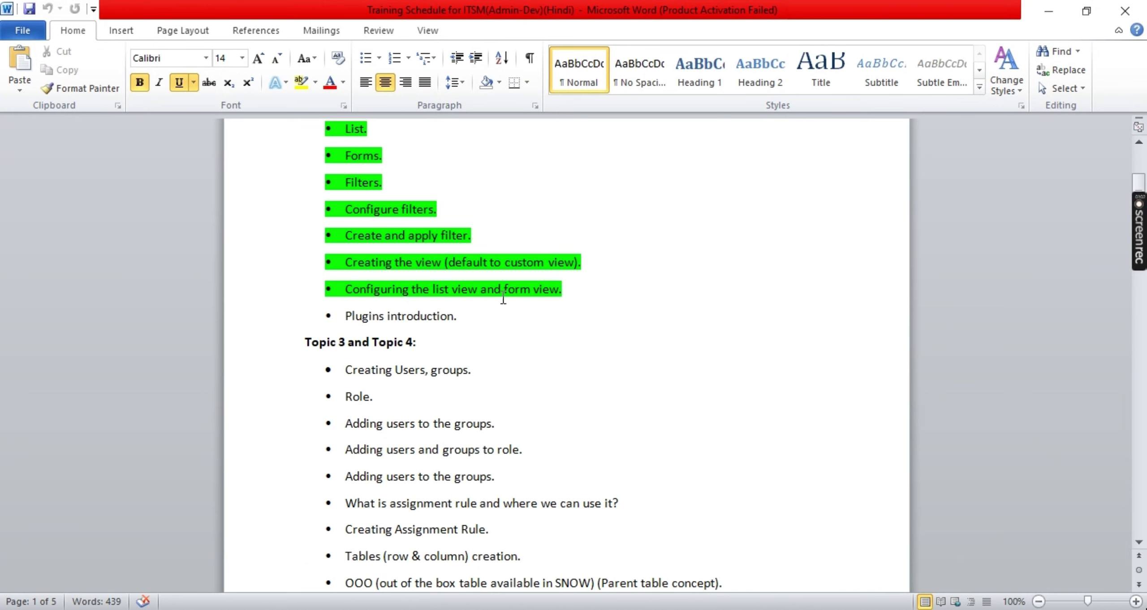
# Highlight 'Creating Users, groups' as the next uncovered topic in the Word training schedule
pyautogui.click(590, 288)
pyautogui.scroll(2, 594, 298)
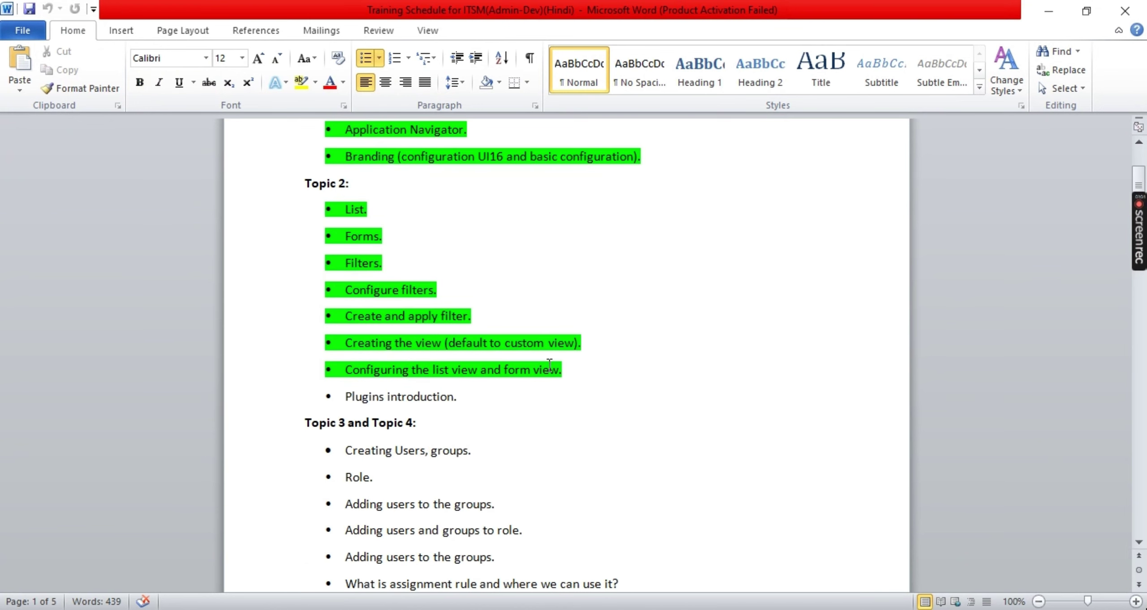
pyautogui.scroll(-1, 635, 369)
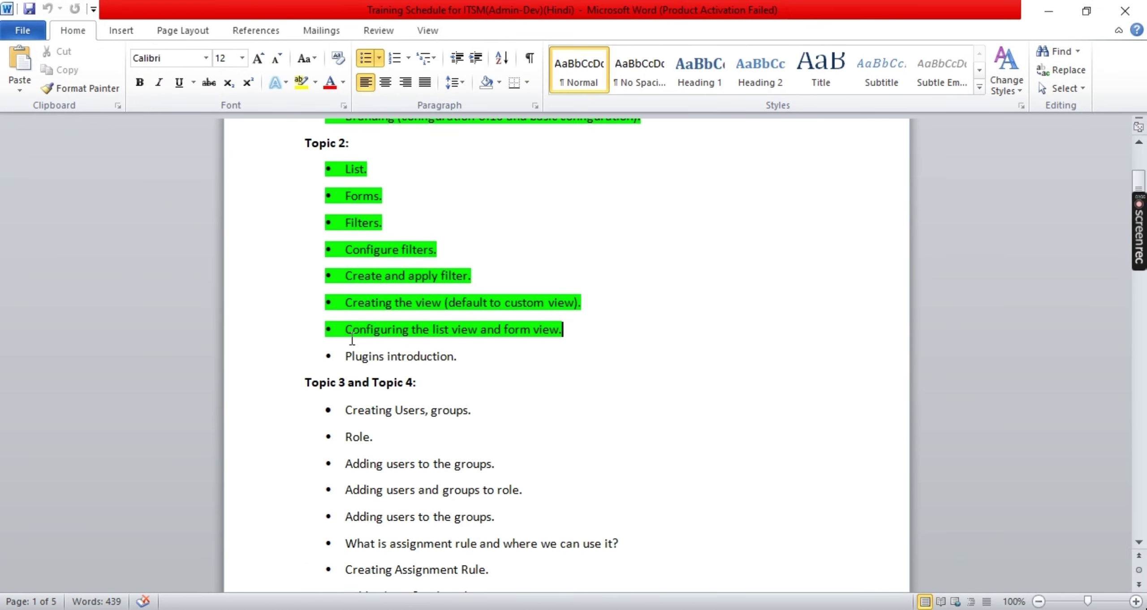
pyautogui.moveTo(344, 356); pyautogui.dragTo(452, 358)
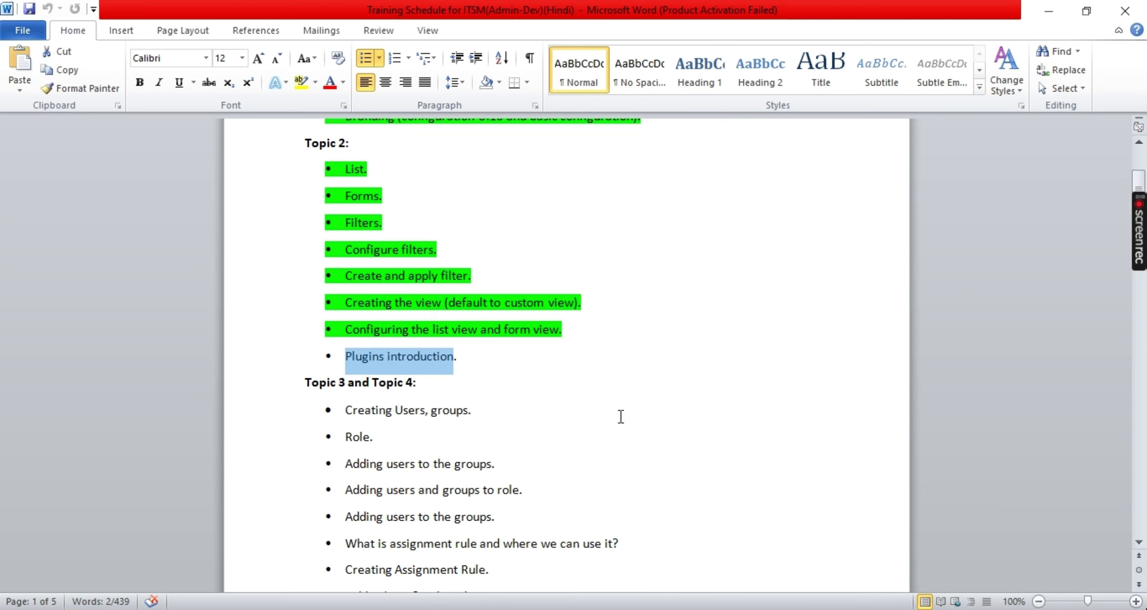
pyautogui.moveTo(498, 364); pyautogui.dragTo(344, 357)
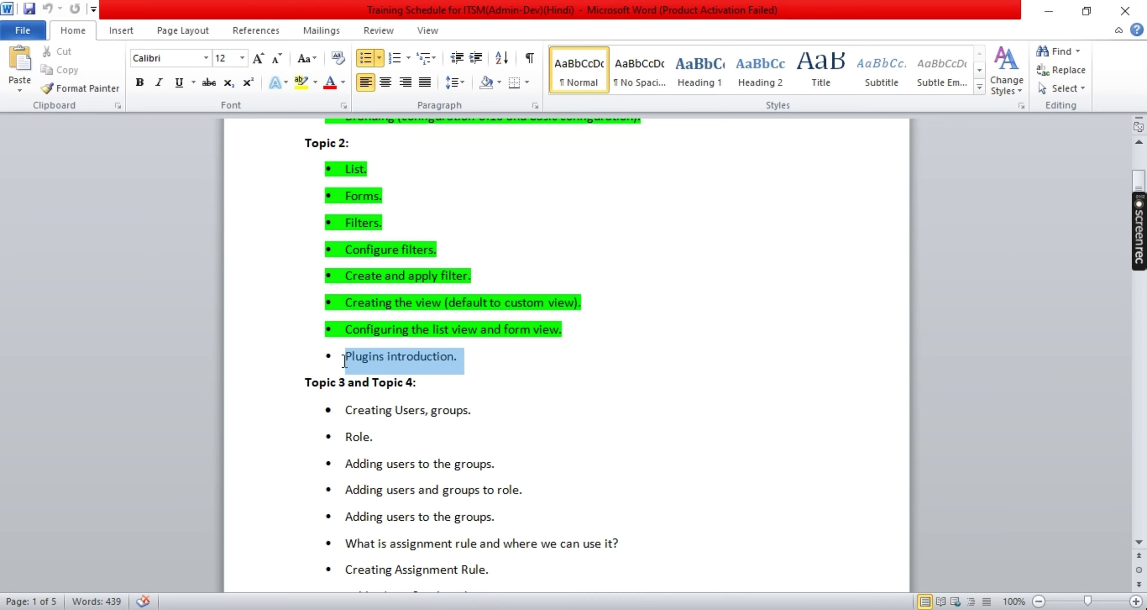
pyautogui.click(466, 381)
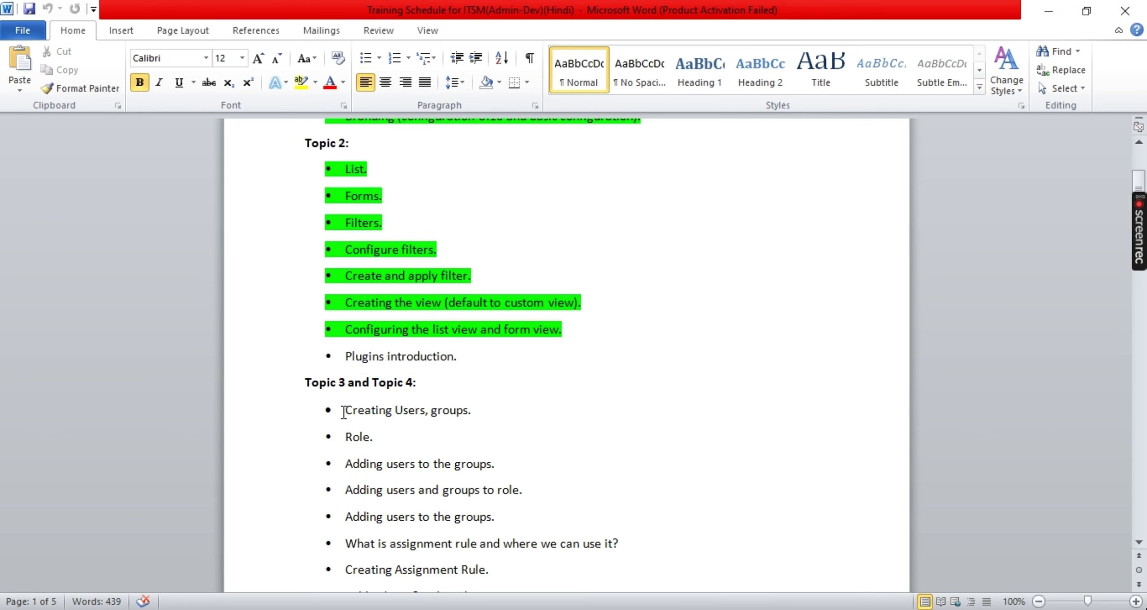
pyautogui.moveTo(344, 408); pyautogui.dragTo(492, 421)
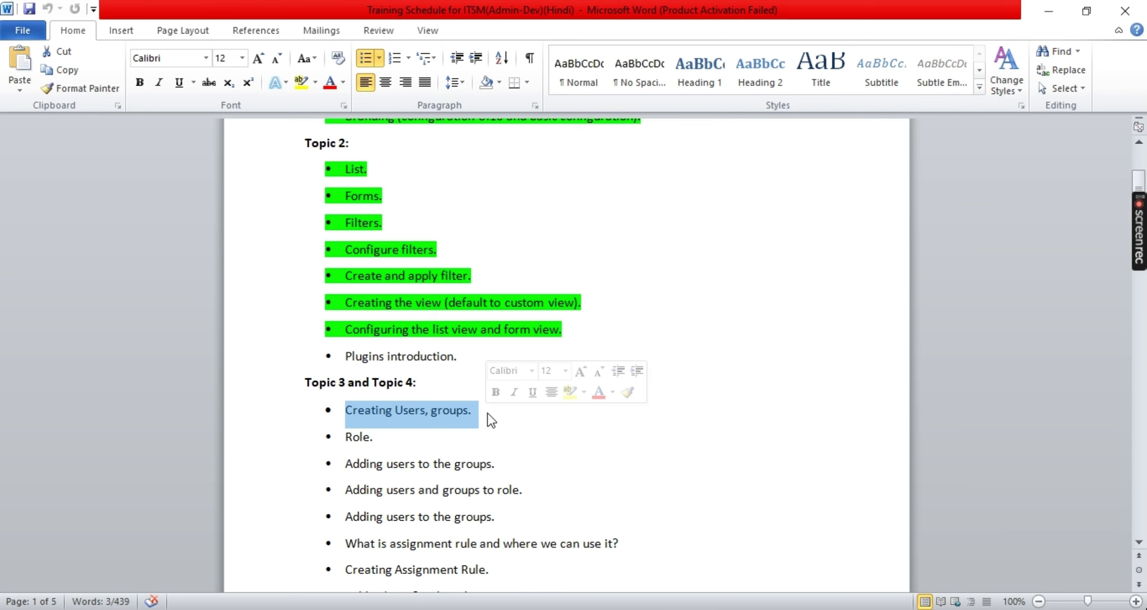
pyautogui.scroll(3, 396, 169)
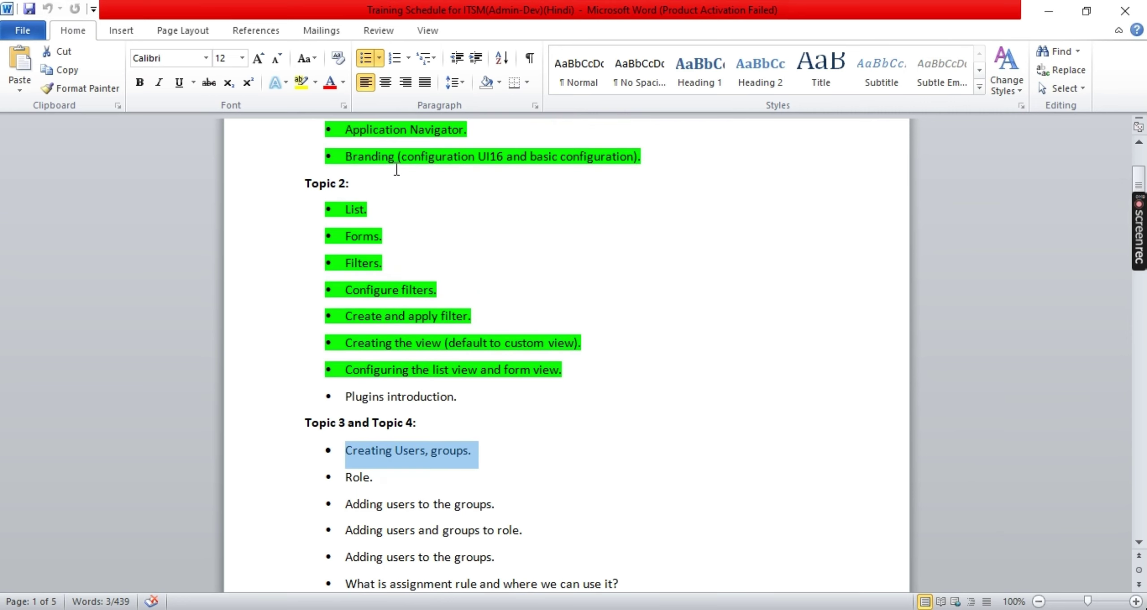
pyautogui.scroll(1, 368, 237)
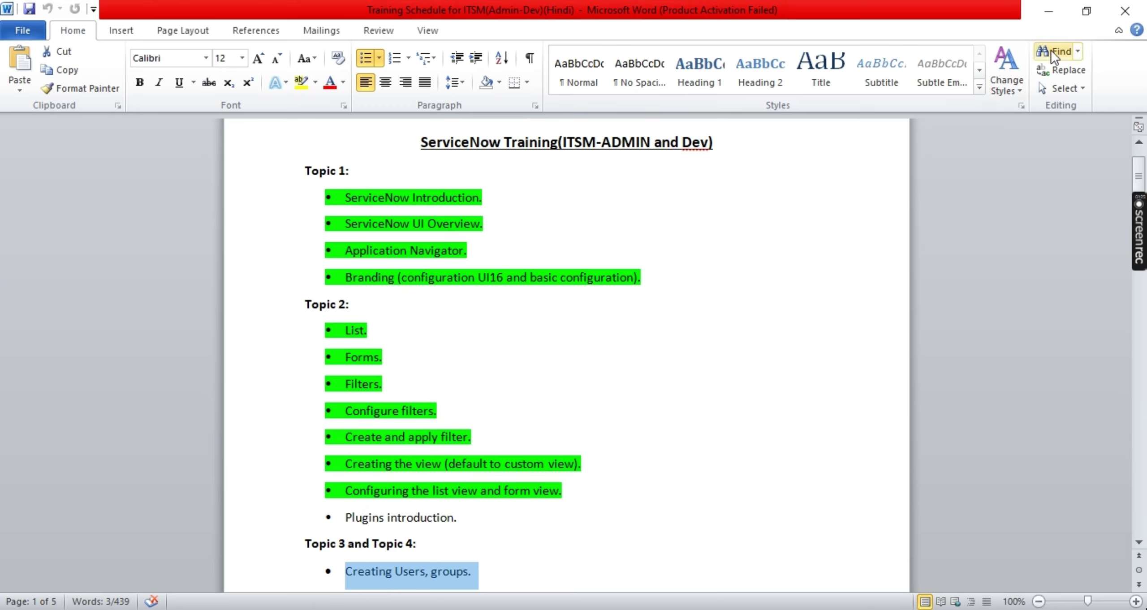
pyautogui.click(1054, 10)
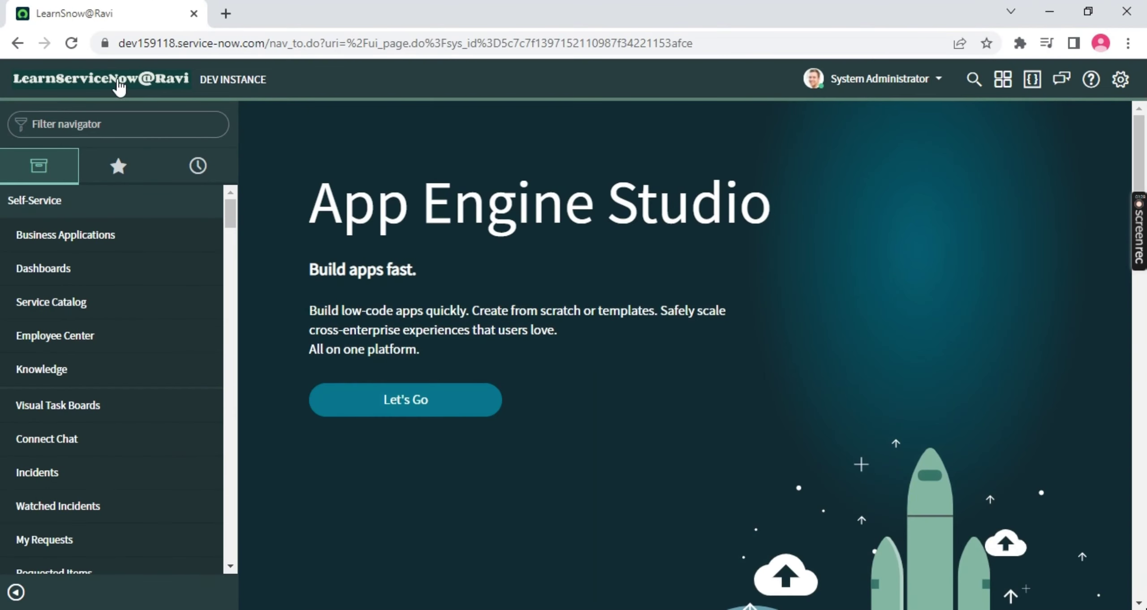
pyautogui.click(139, 129)
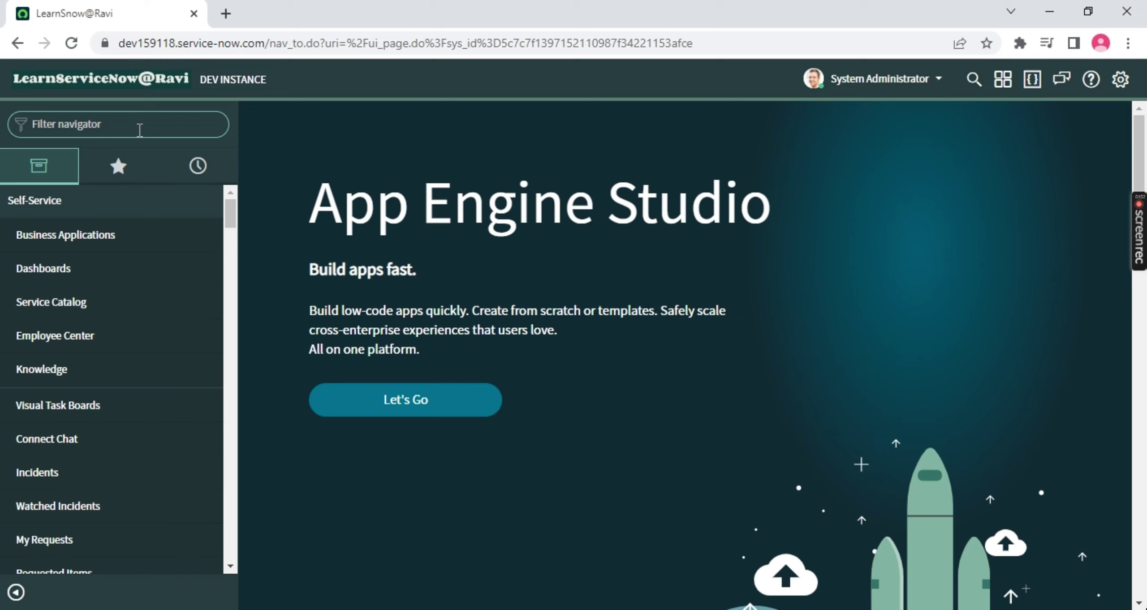
pyautogui.click(133, 41)
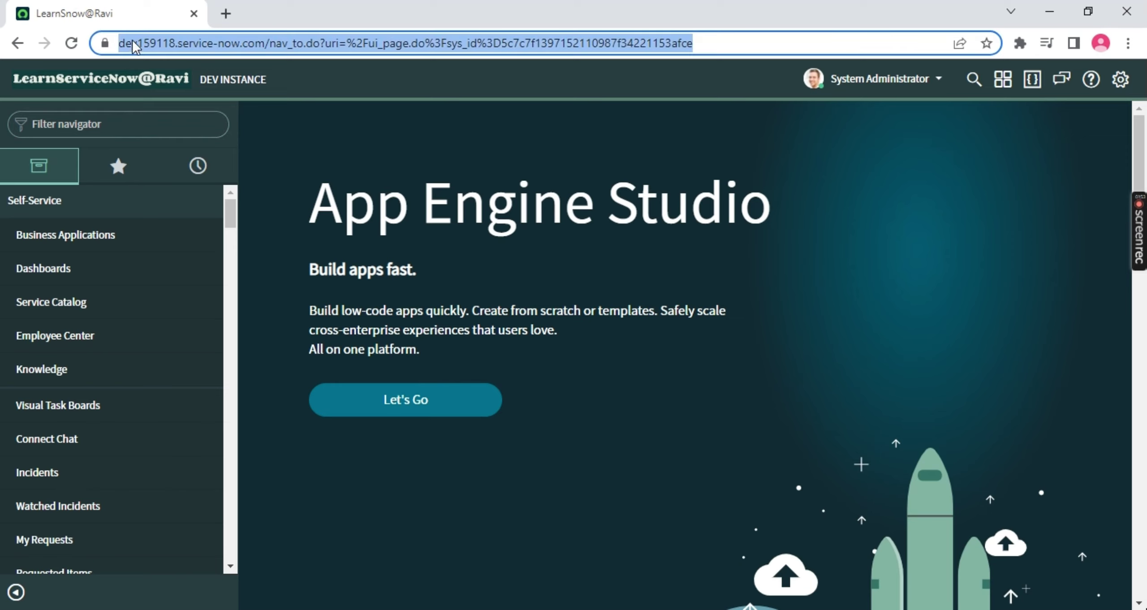
pyautogui.click(159, 50)
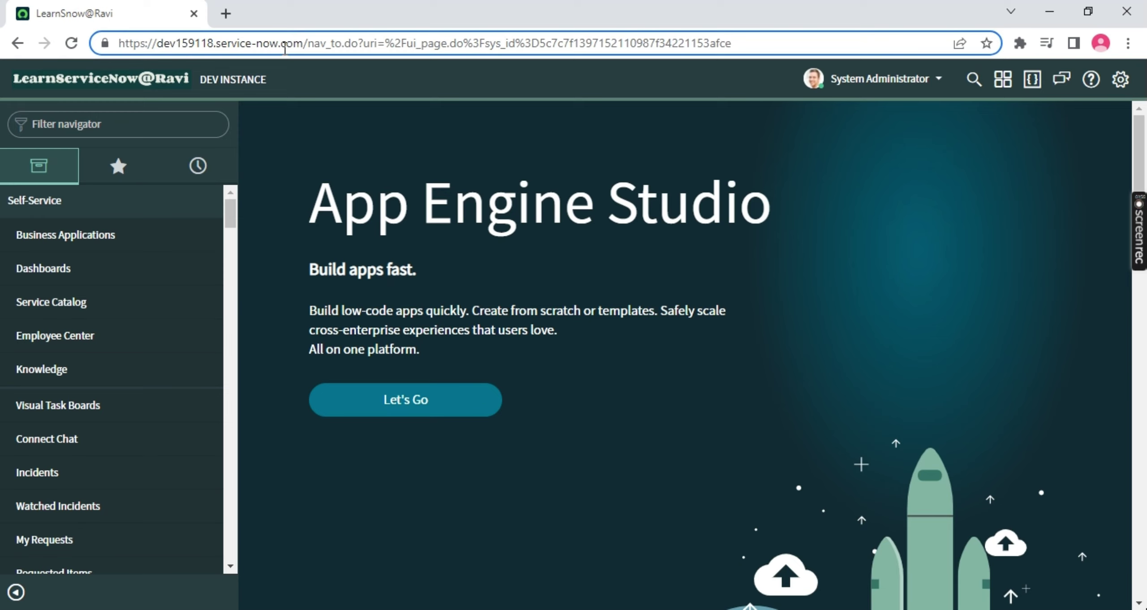
pyautogui.moveTo(293, 43); pyautogui.dragTo(163, 44)
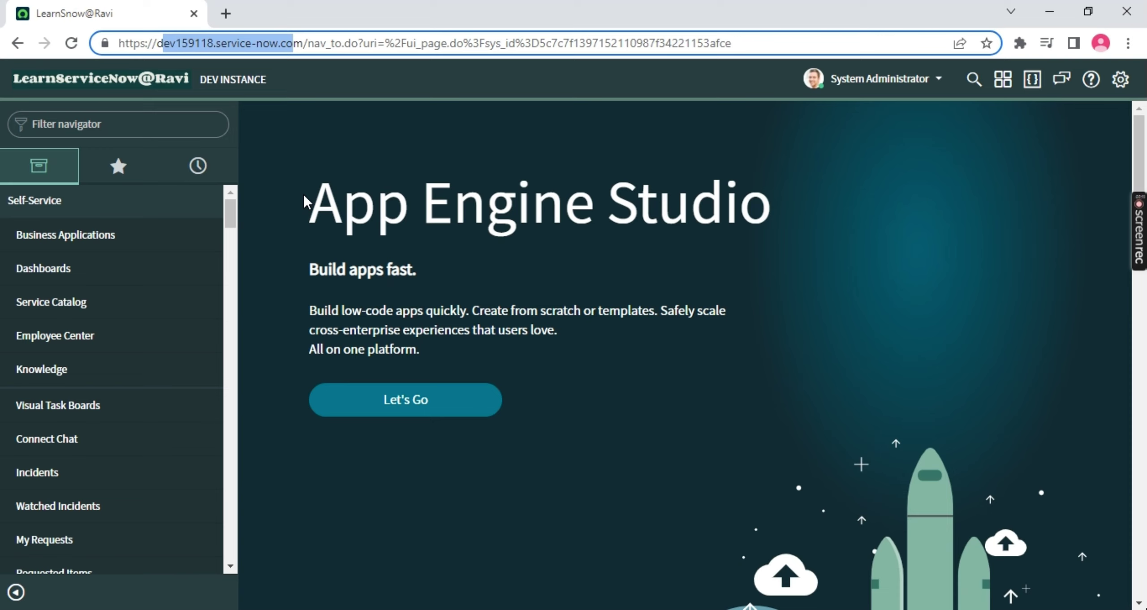
pyautogui.click(163, 130)
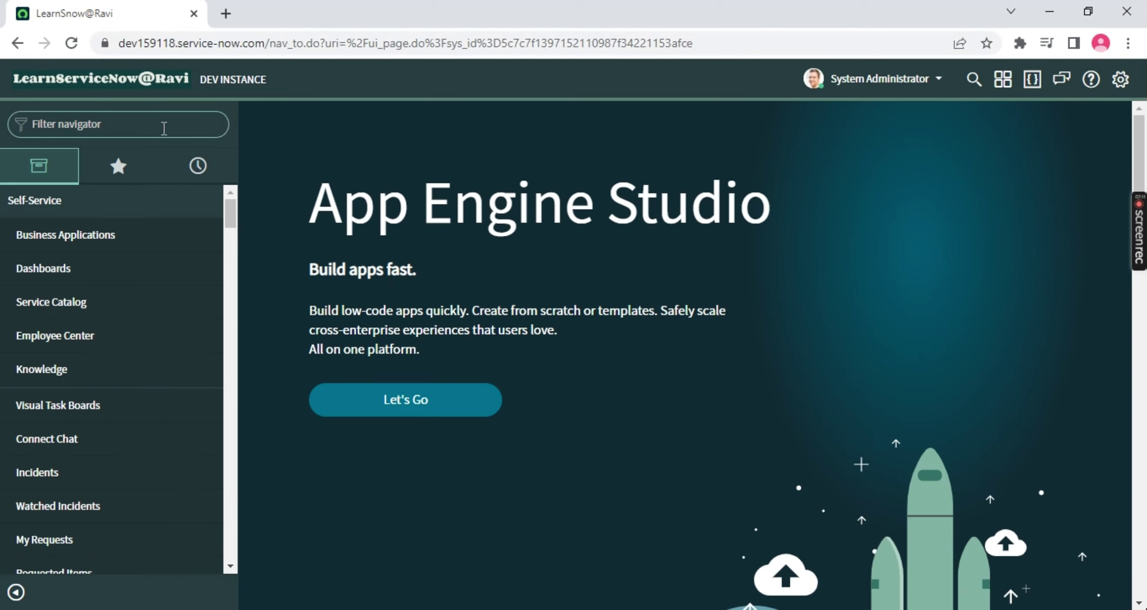
# Filter the navigator for 'users' and star System Security > Users as a favorite
pyautogui.write('users')
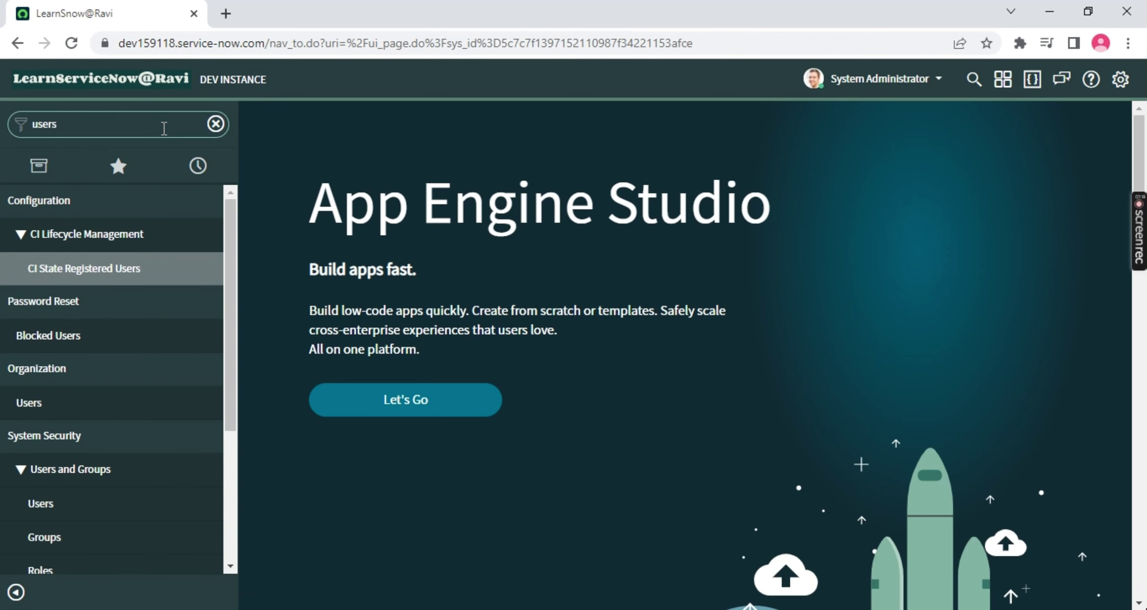
pyautogui.scroll(-3, 130, 287)
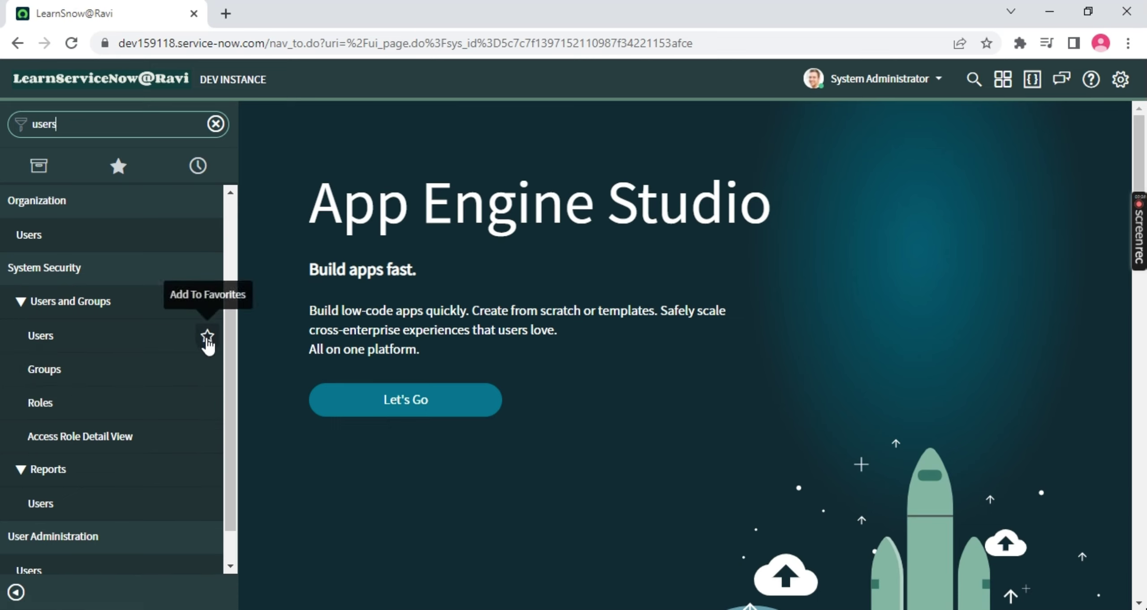
pyautogui.click(207, 337)
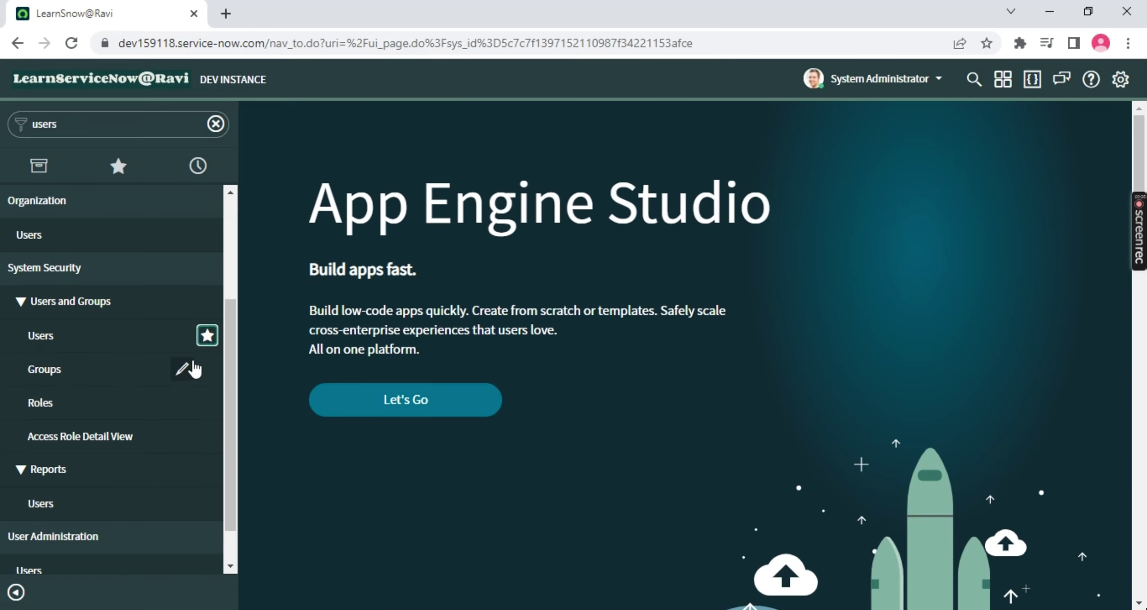
pyautogui.click(118, 170)
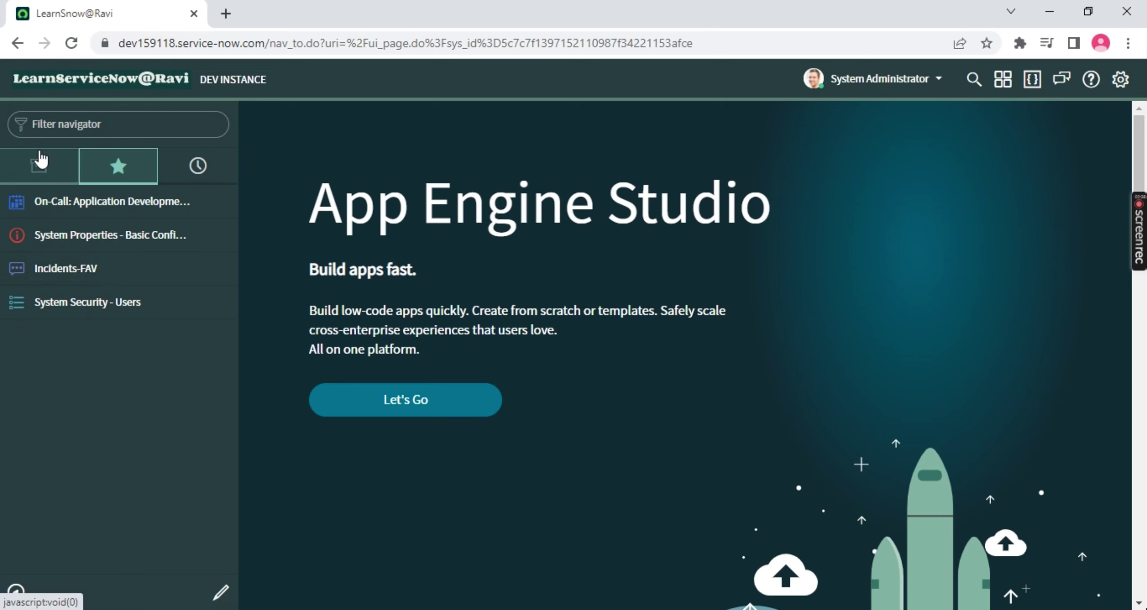
pyautogui.click(39, 162)
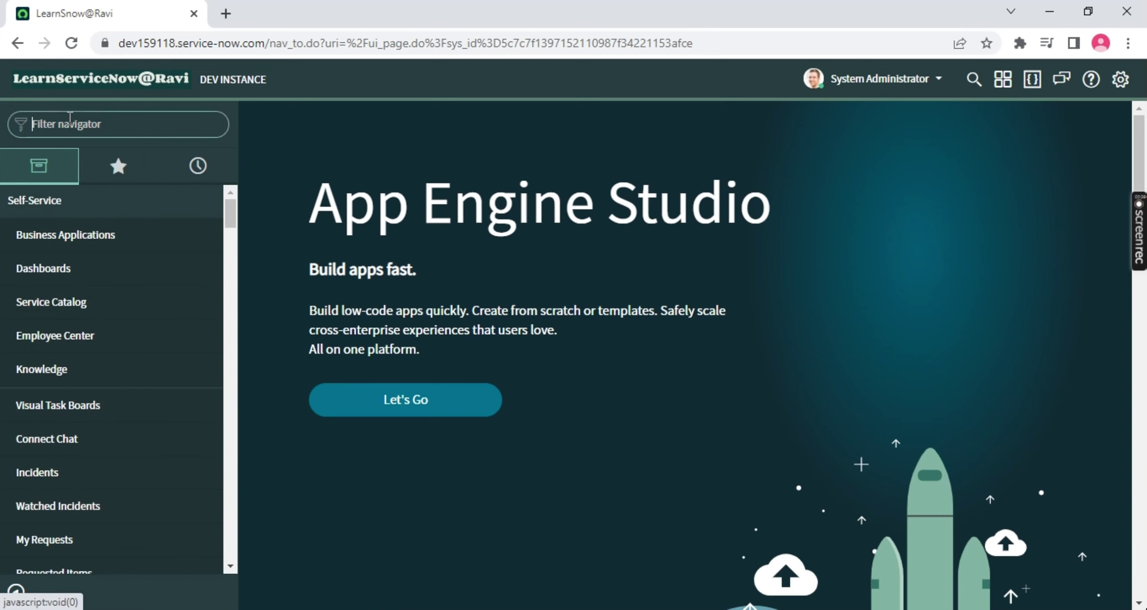
pyautogui.click(118, 170)
pyautogui.click(34, 170)
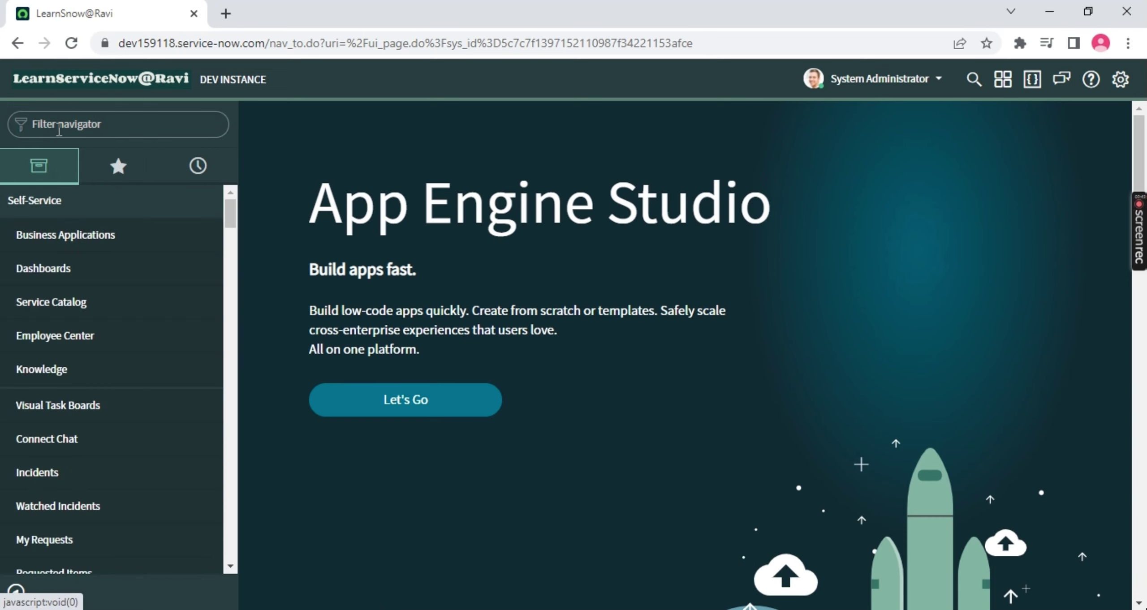
# Filter for 'users' again and open the Users module in a new tab
pyautogui.click(58, 129)
pyautogui.write('user')
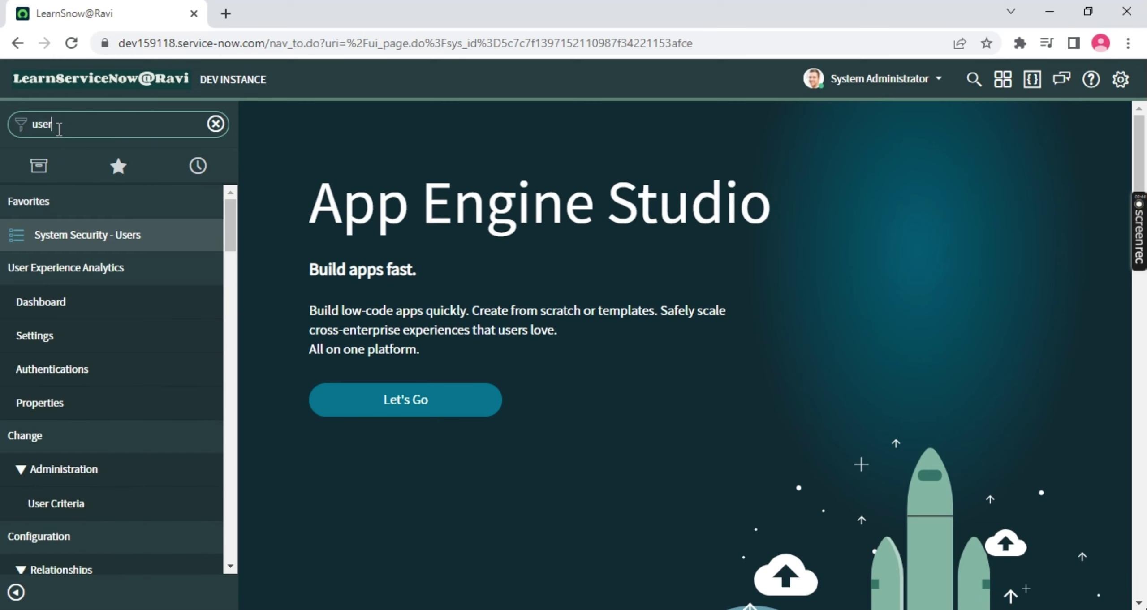
pyautogui.scroll(-1, 77, 394)
pyautogui.scroll(-8, 81, 394)
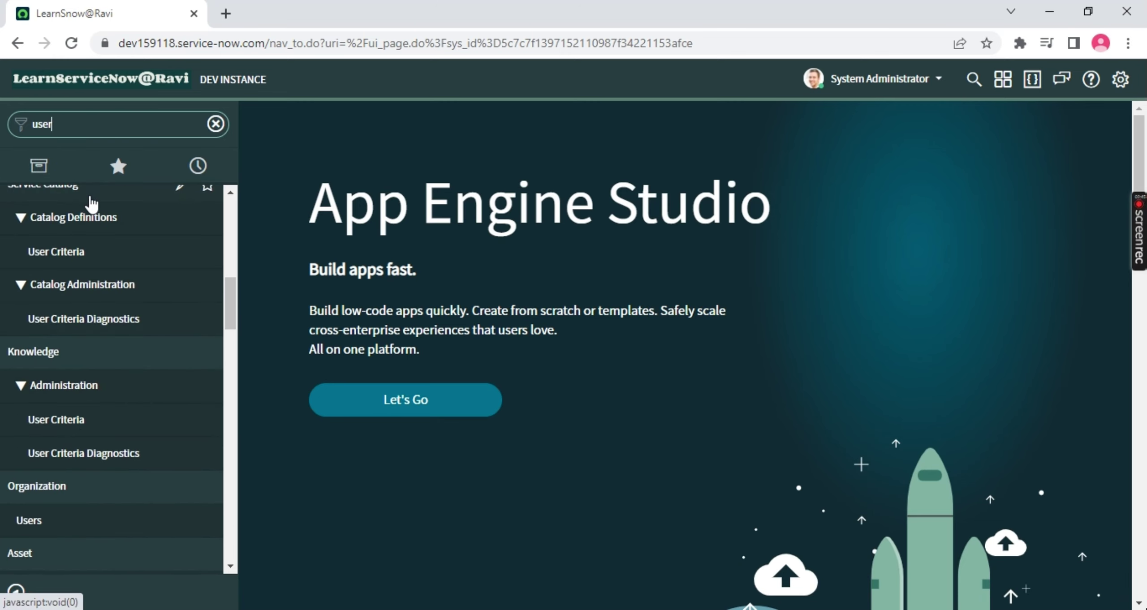
pyautogui.write('s')
pyautogui.scroll(-6, 90, 291)
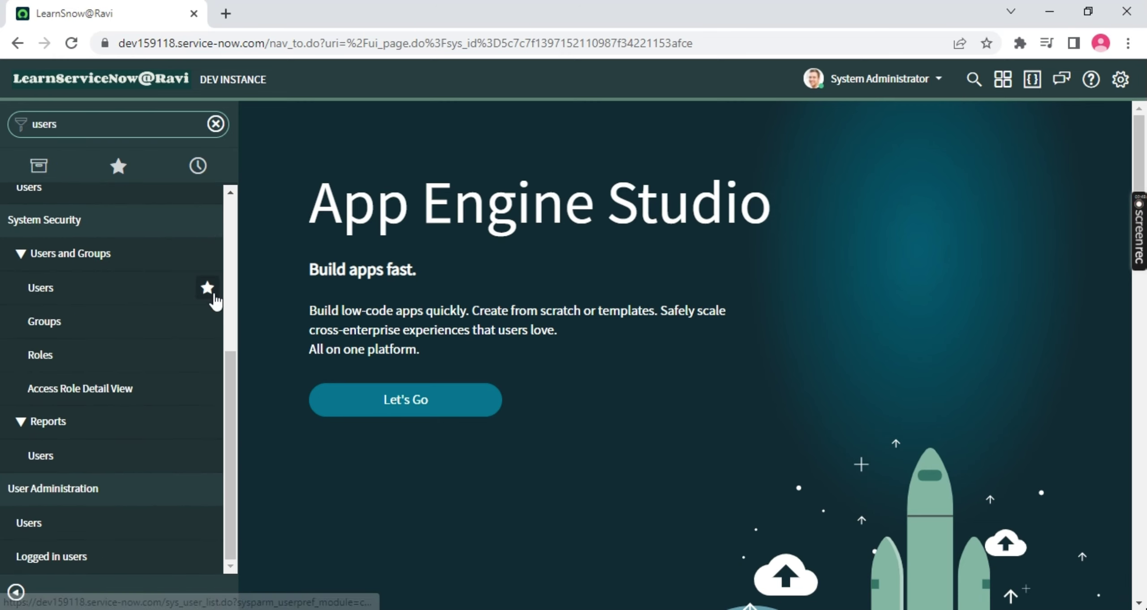
pyautogui.click(43, 300)
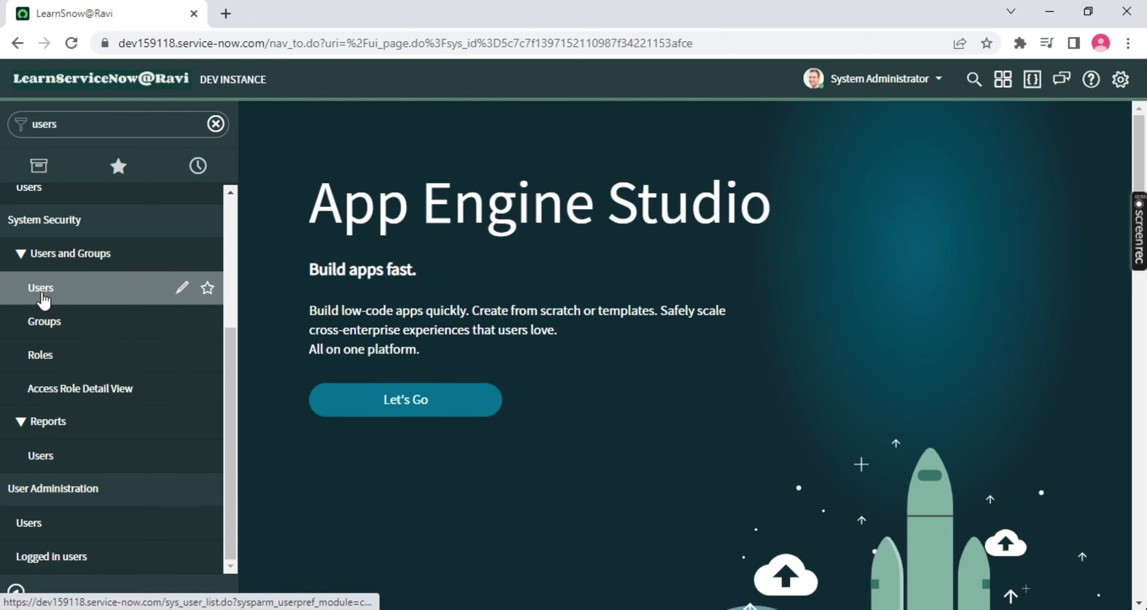
pyautogui.middleClick(43, 300)
# In the Users list tab, note the 621-record total and start a new user record
pyautogui.click(297, 13)
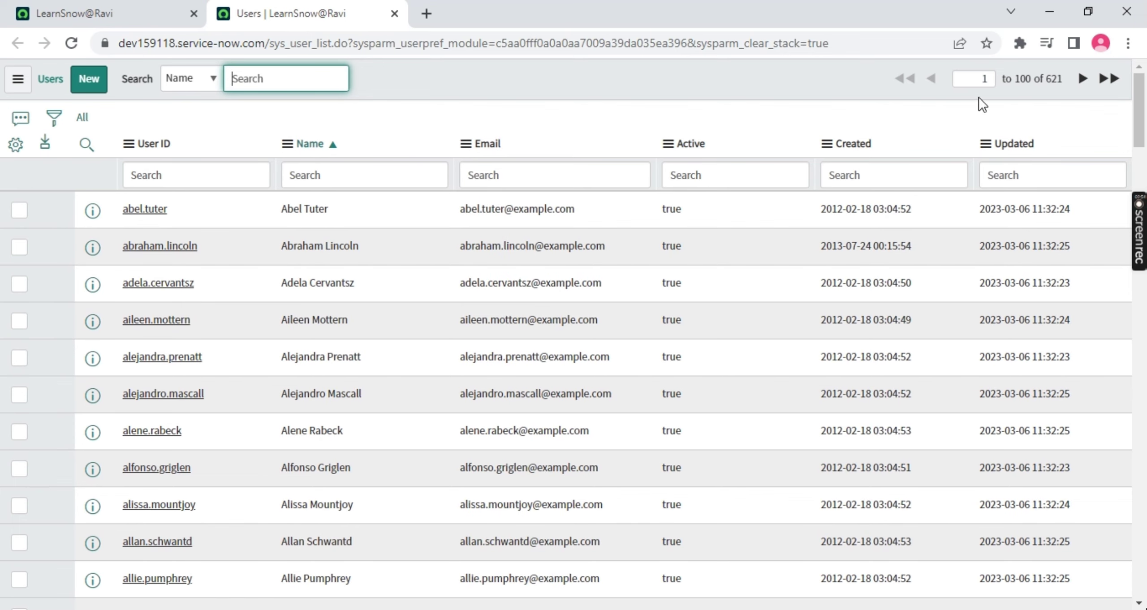
pyautogui.doubleClick(1054, 79)
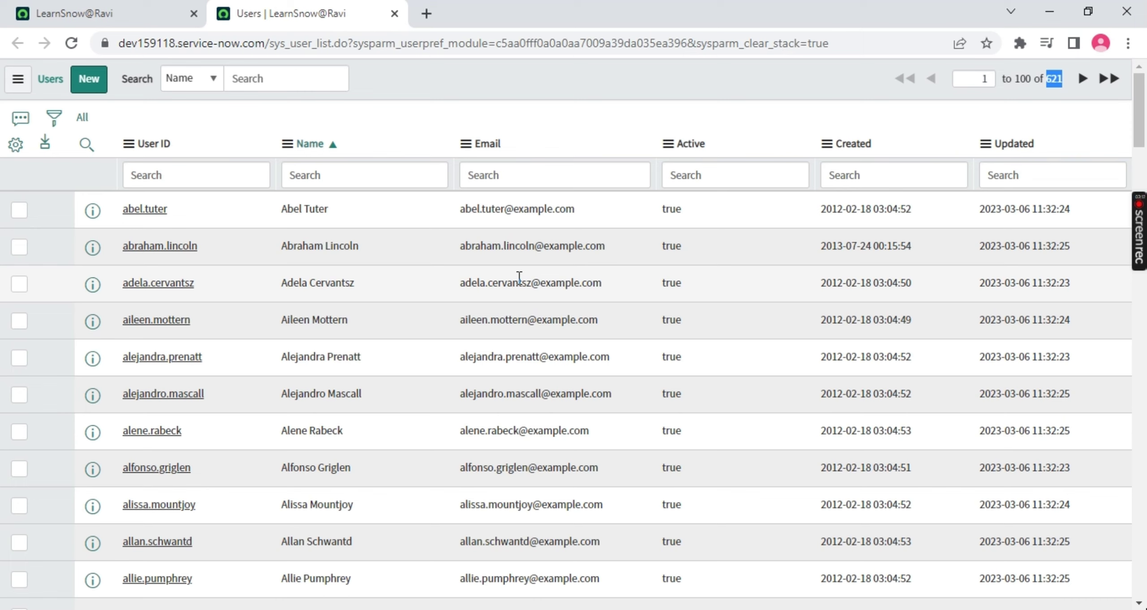
pyautogui.click(89, 79)
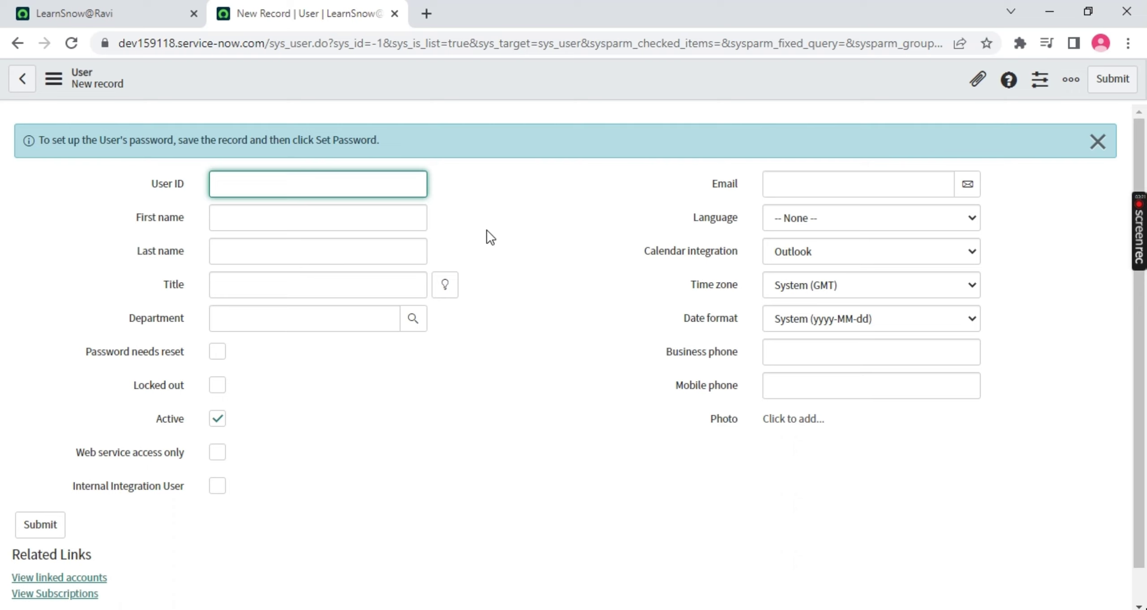
# Enter the new user's User ID, first name and last name
pyautogui.click(273, 179)
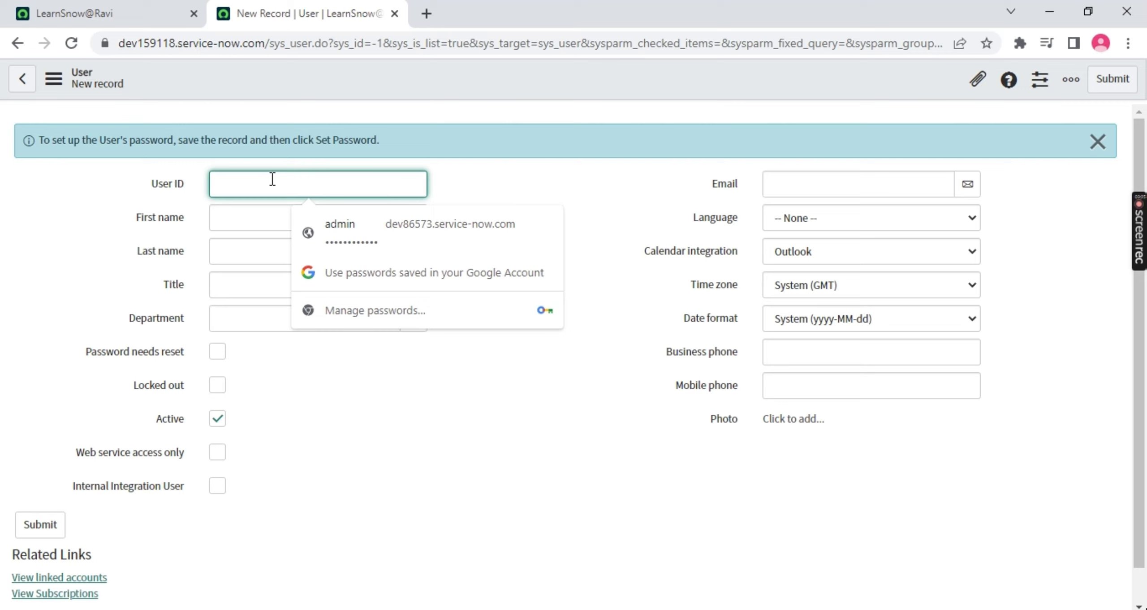
pyautogui.write('learn')
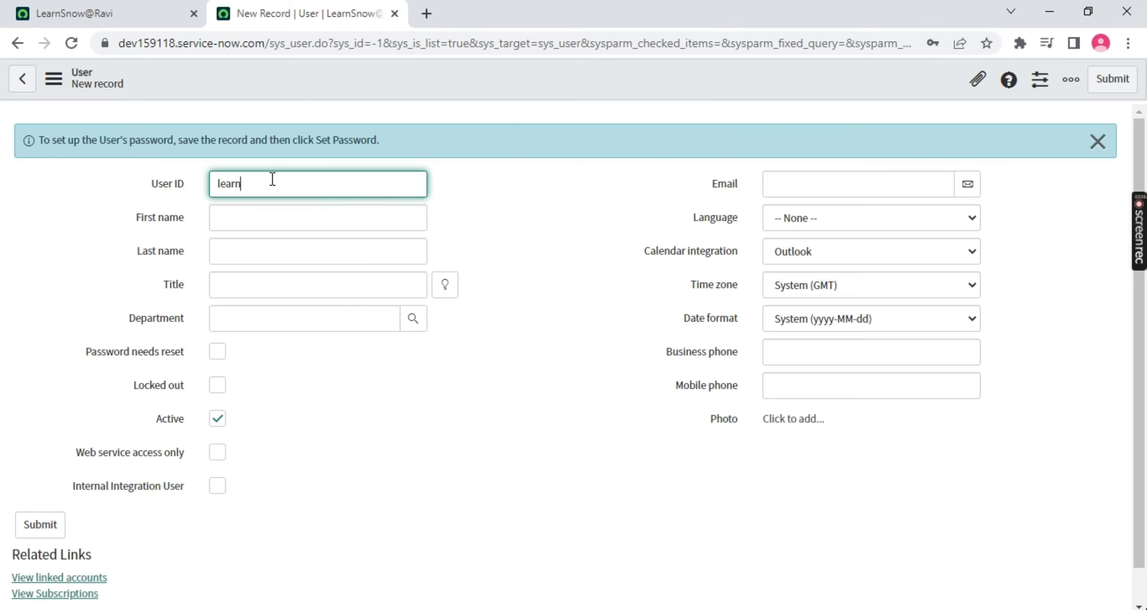
pyautogui.write('.servicnow')
pyautogui.click(233, 214)
pyautogui.write('Lea')
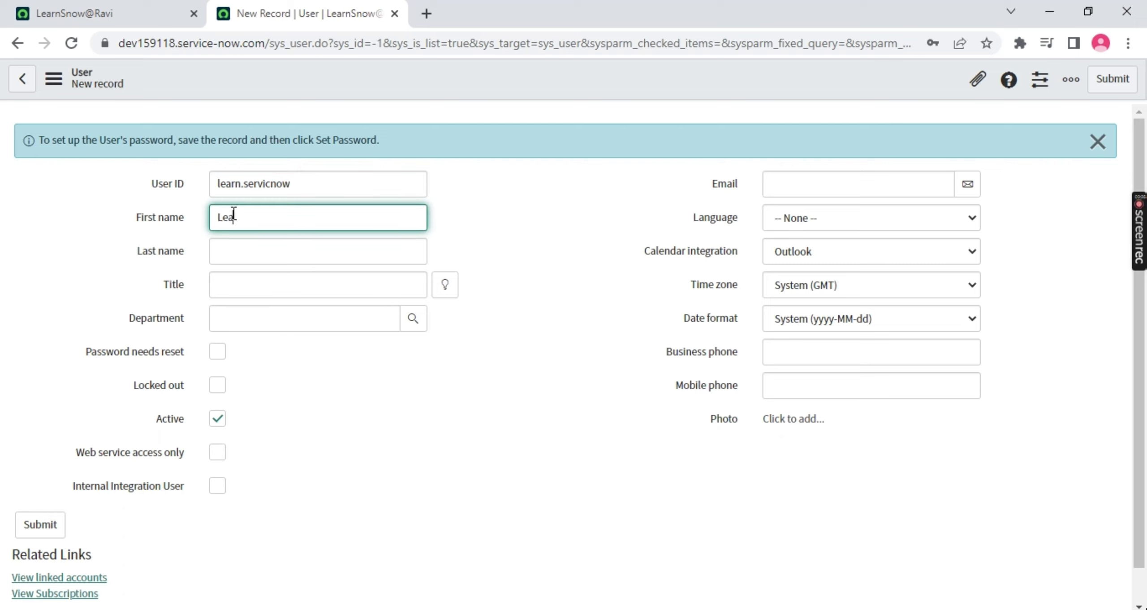
pyautogui.write('rn')
pyautogui.press('Tab')
pyautogui.write('S')
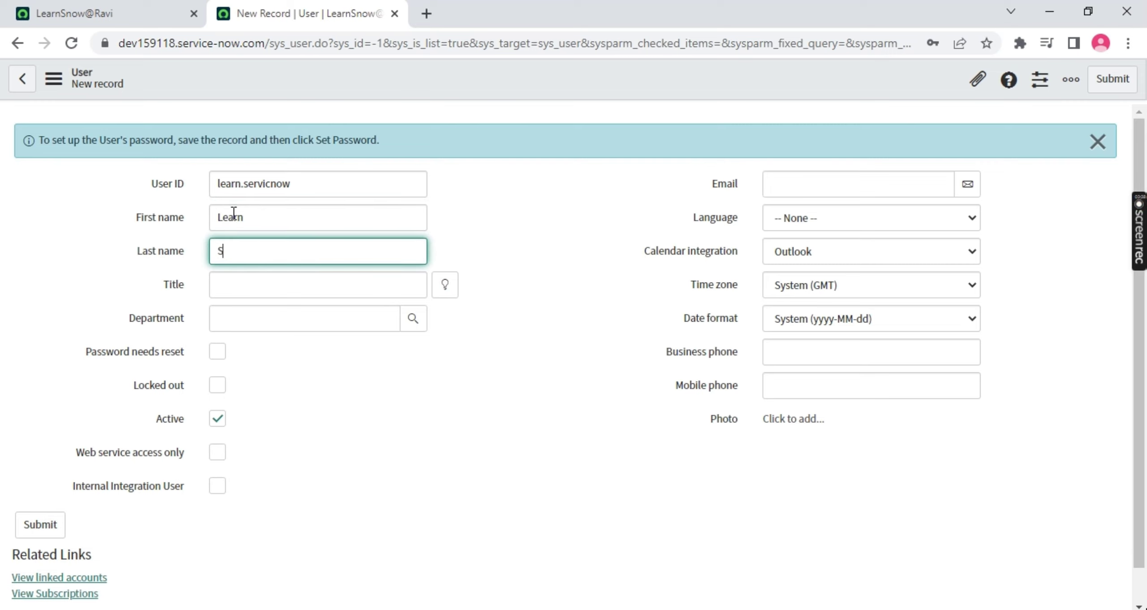
pyautogui.write('erviceNow')
# Set the Title field to 'Mr', fixing the capitalisation
pyautogui.click(252, 296)
pyautogui.write('M')
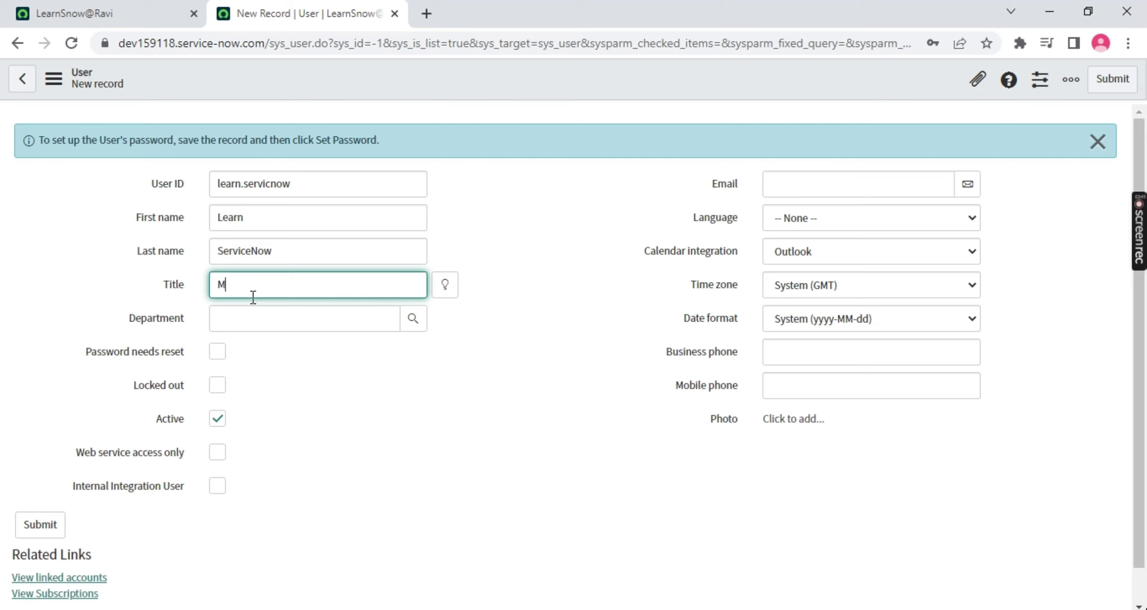
pyautogui.write('R')
pyautogui.press('BackSpace')
pyautogui.write('r')
pyautogui.click(341, 185)
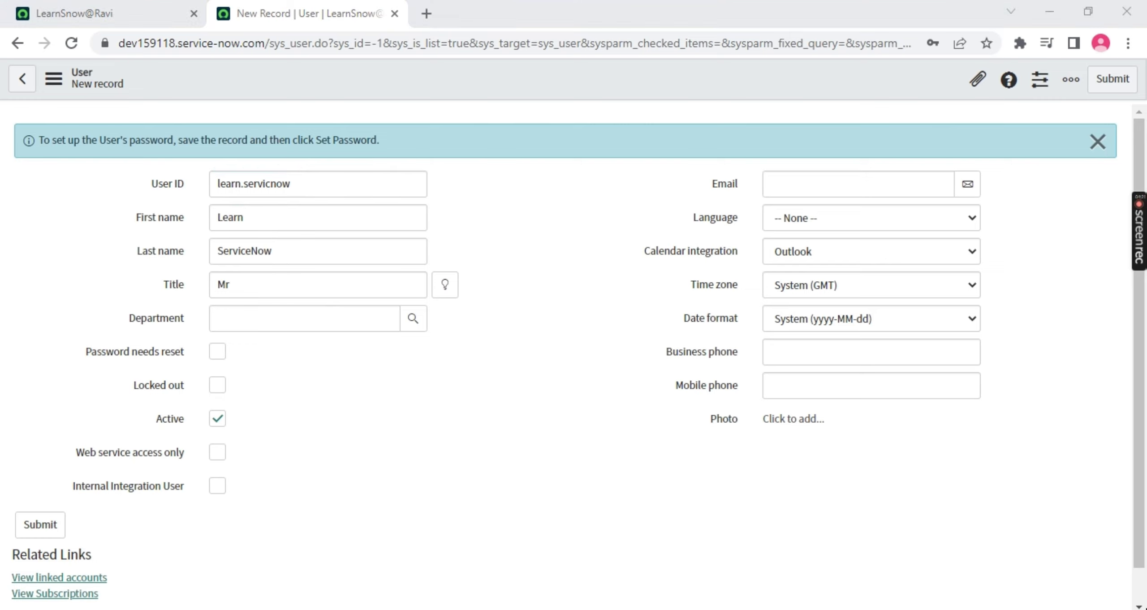
pyautogui.hotkey('alt', 'Tab')
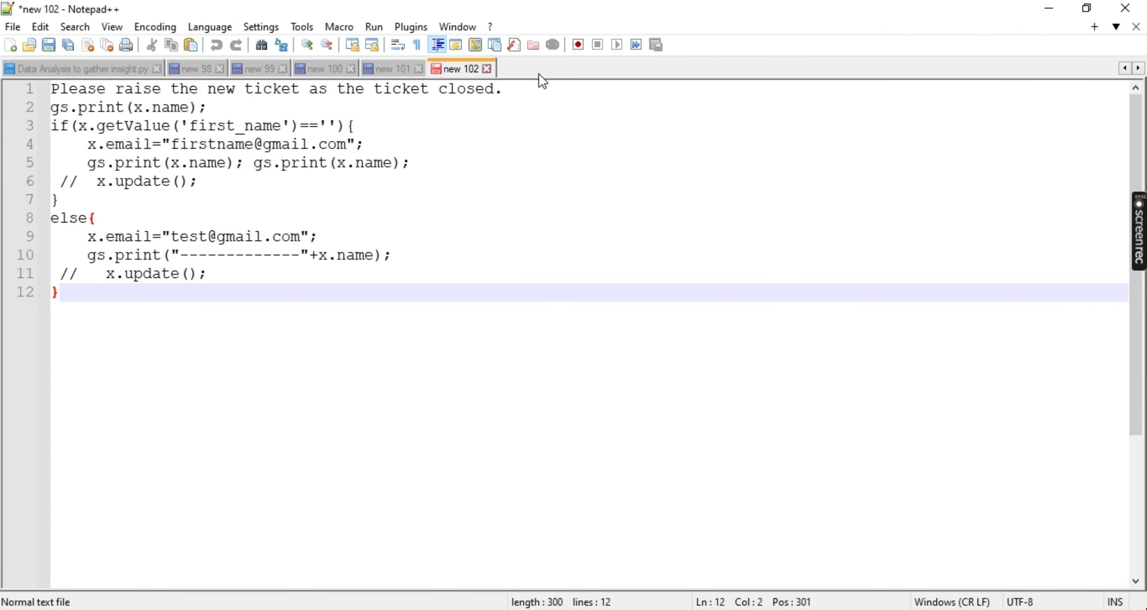
# In a new Notepad++ tab, jot down the user's password in quotes
pyautogui.doubleClick(539, 74)
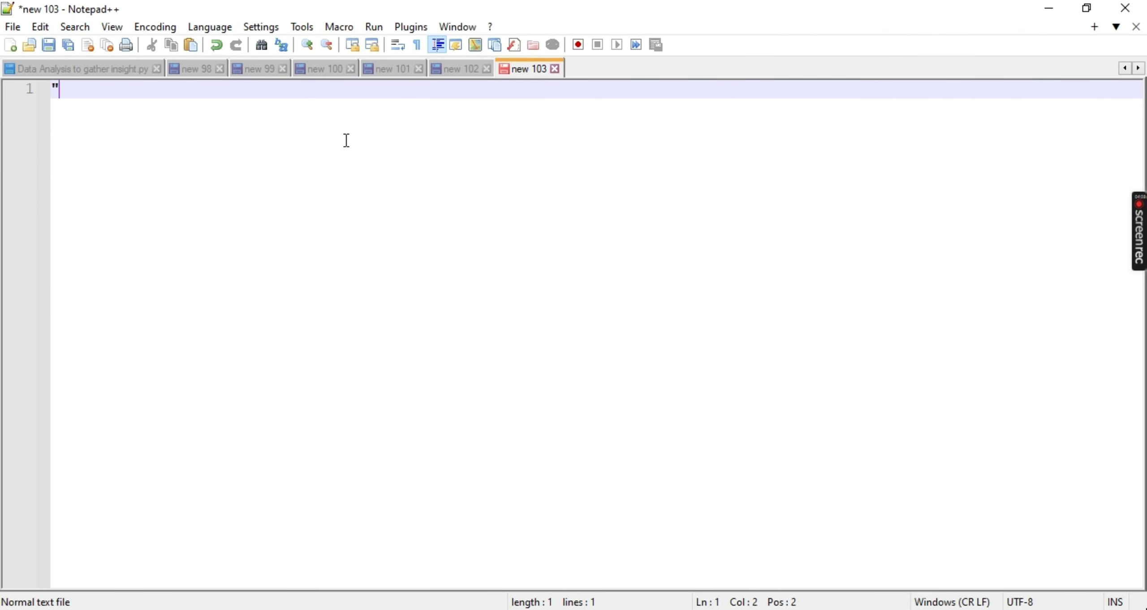
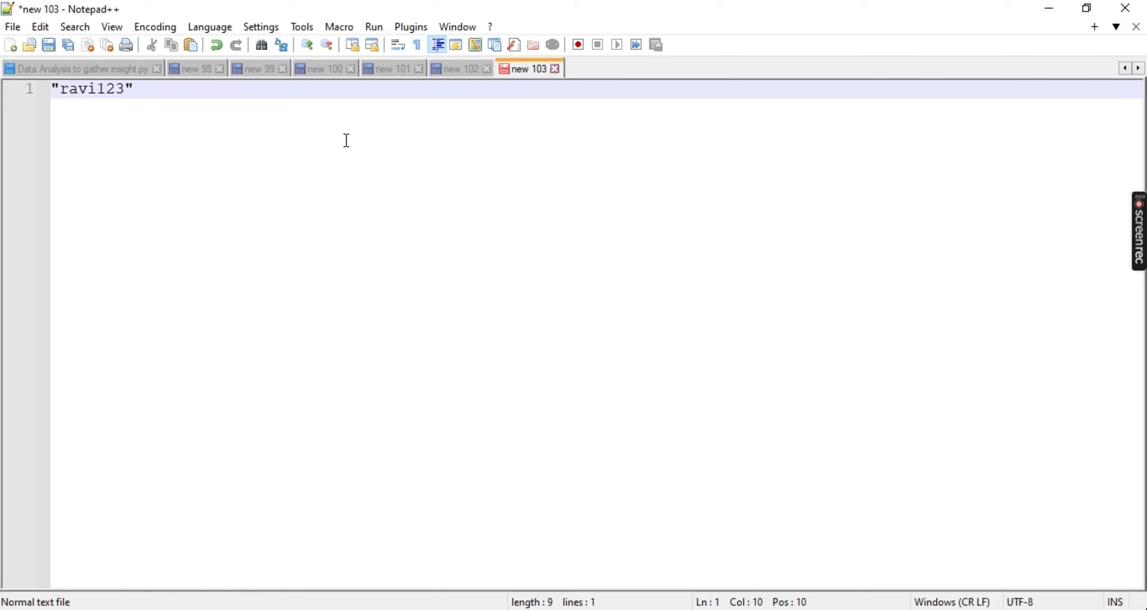
# Add a second line reading 'String Box /Single line text'
pyautogui.press('Return')
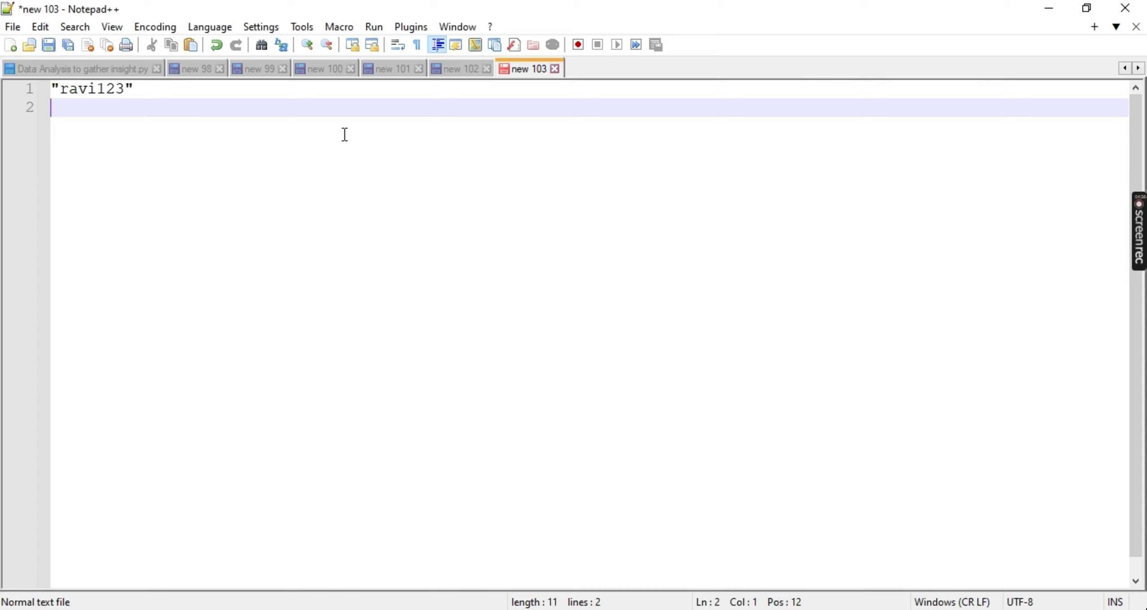
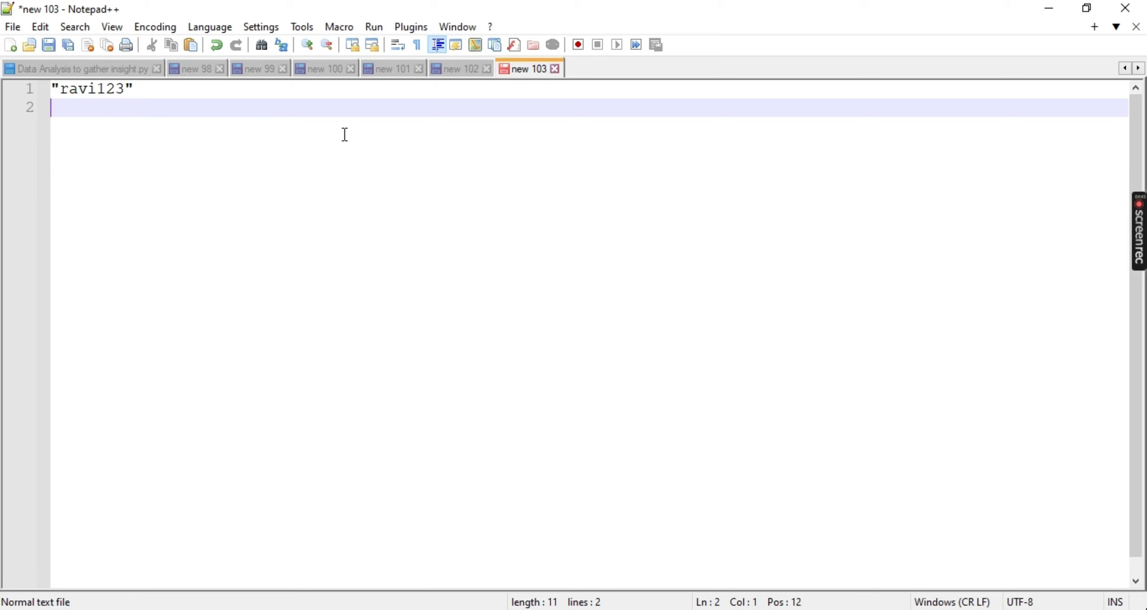
pyautogui.write('String Box /')
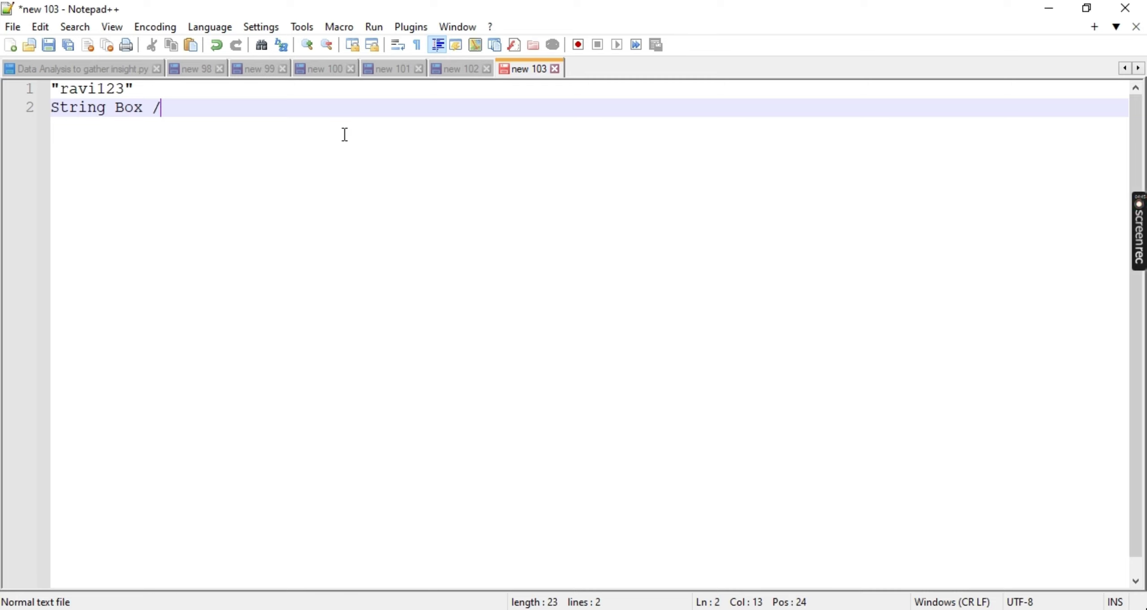
pyautogui.write('Single line t')
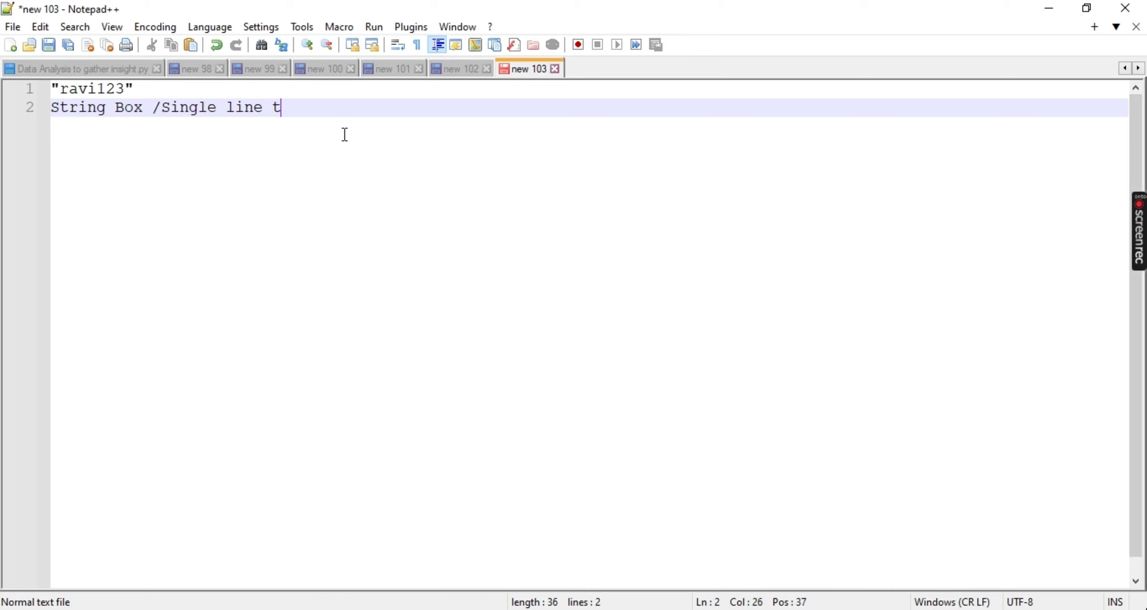
pyautogui.write('exy')
pyautogui.hotkey('alt', 'Tab')
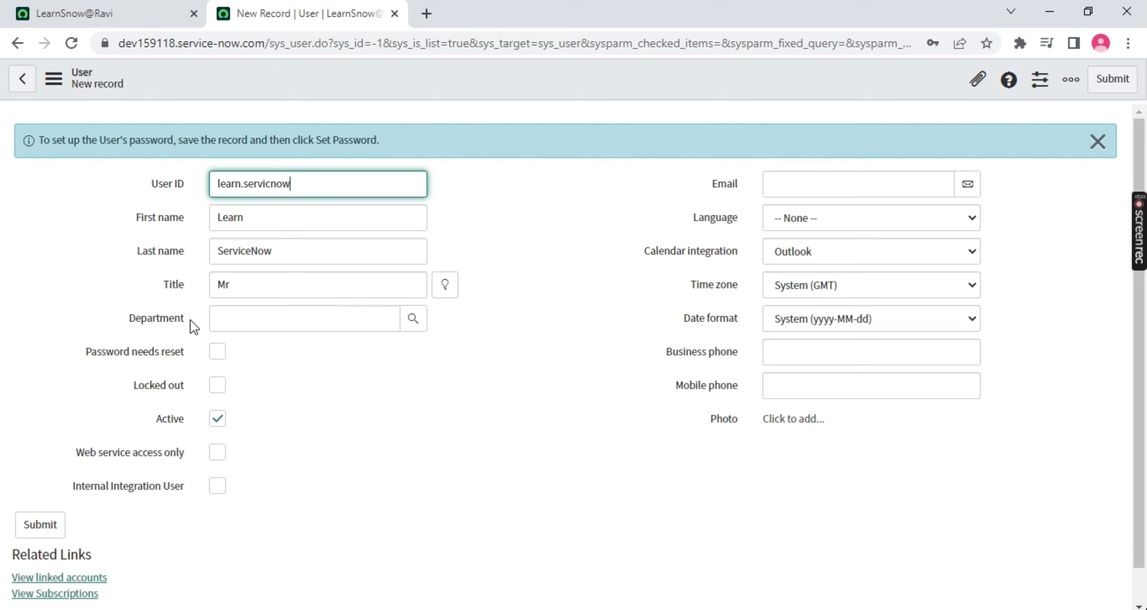
# Add 'Reference' on a third line and return to the user form
pyautogui.hotkey('alt', 'Tab')
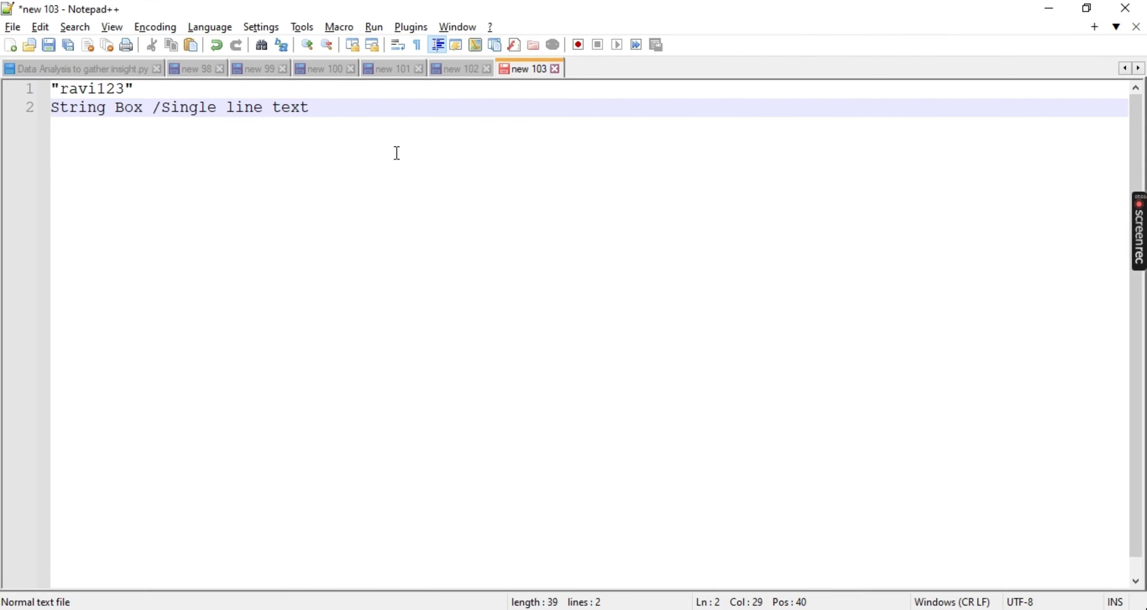
pyautogui.press('Return')
pyautogui.write('Refer')
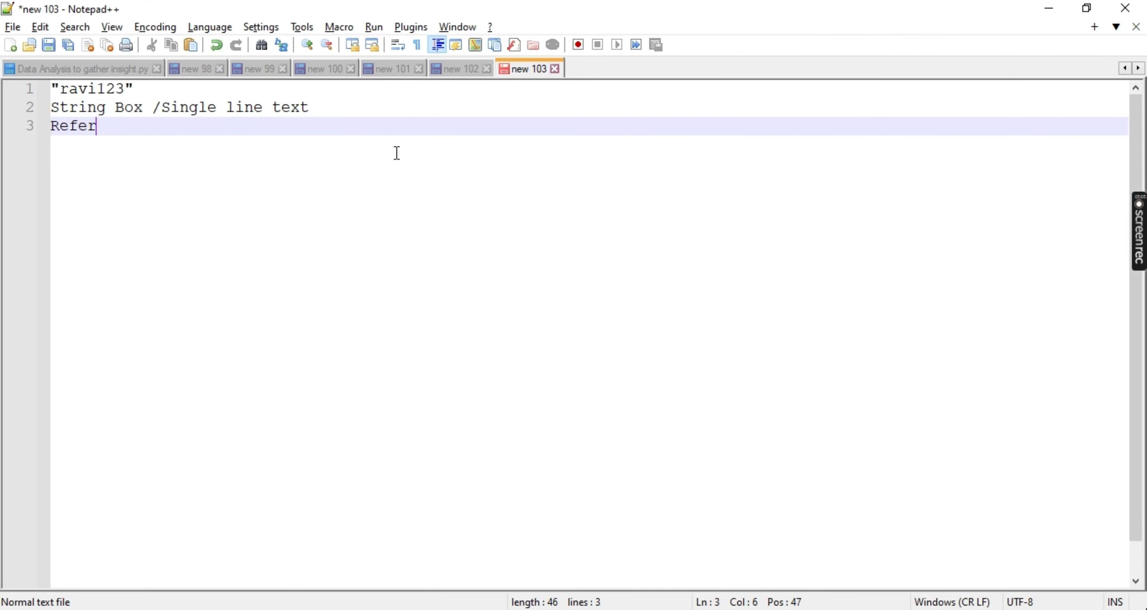
pyautogui.write('ence')
pyautogui.hotkey('alt', 'Tab')
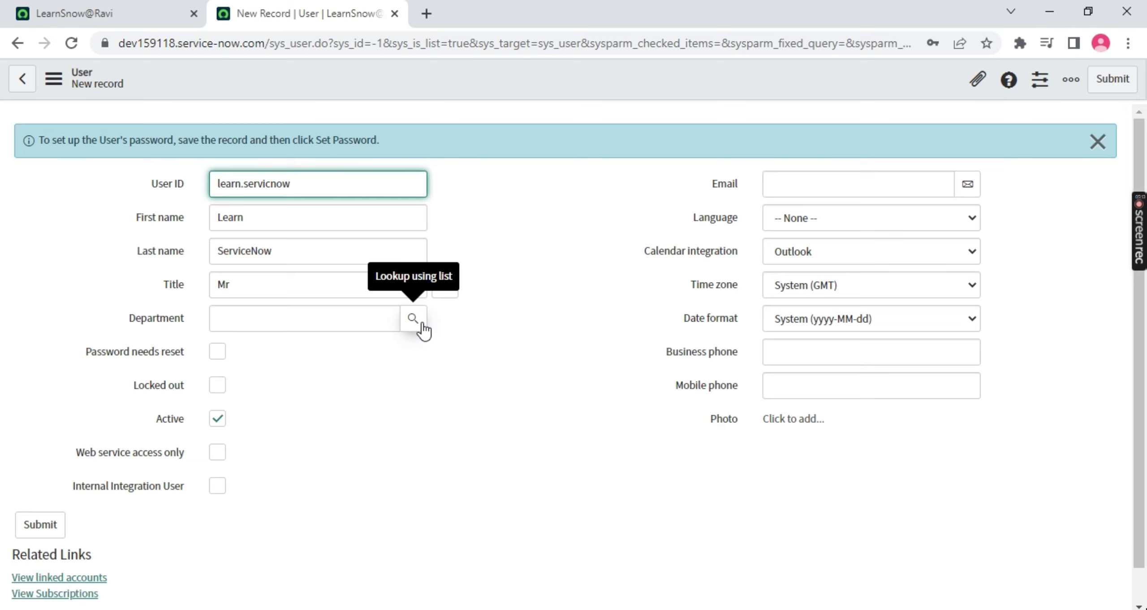
# Highlight the Department and First name fields on the new user form
pyautogui.moveTo(120, 317); pyautogui.dragTo(211, 310)
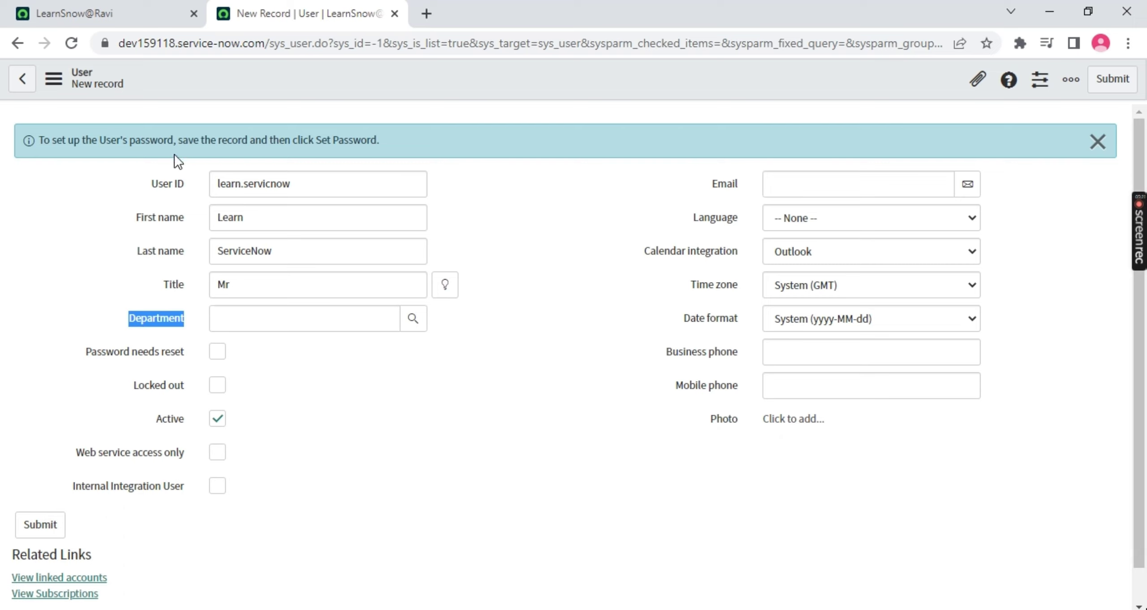
pyautogui.moveTo(175, 191); pyautogui.dragTo(175, 217)
pyautogui.click(176, 217)
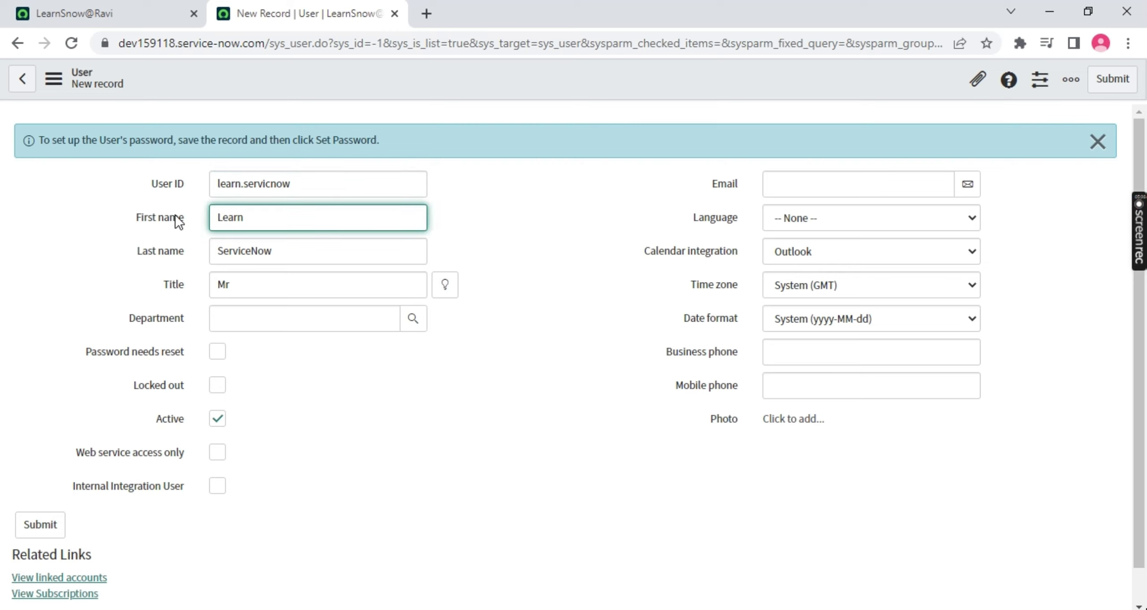
# Open the full Users list in a separate browser tab
pyautogui.click(169, 13)
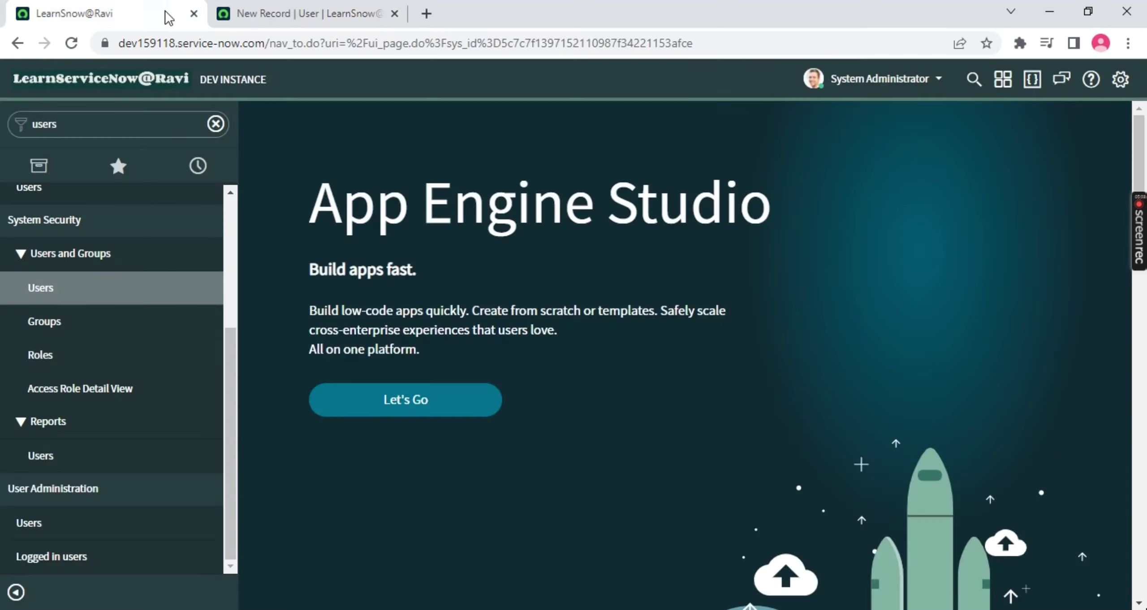
pyautogui.keyDown('ctrl'); pyautogui.click(51, 299); pyautogui.keyUp('ctrl')
pyautogui.moveTo(449, 13); pyautogui.dragTo(289, 13)
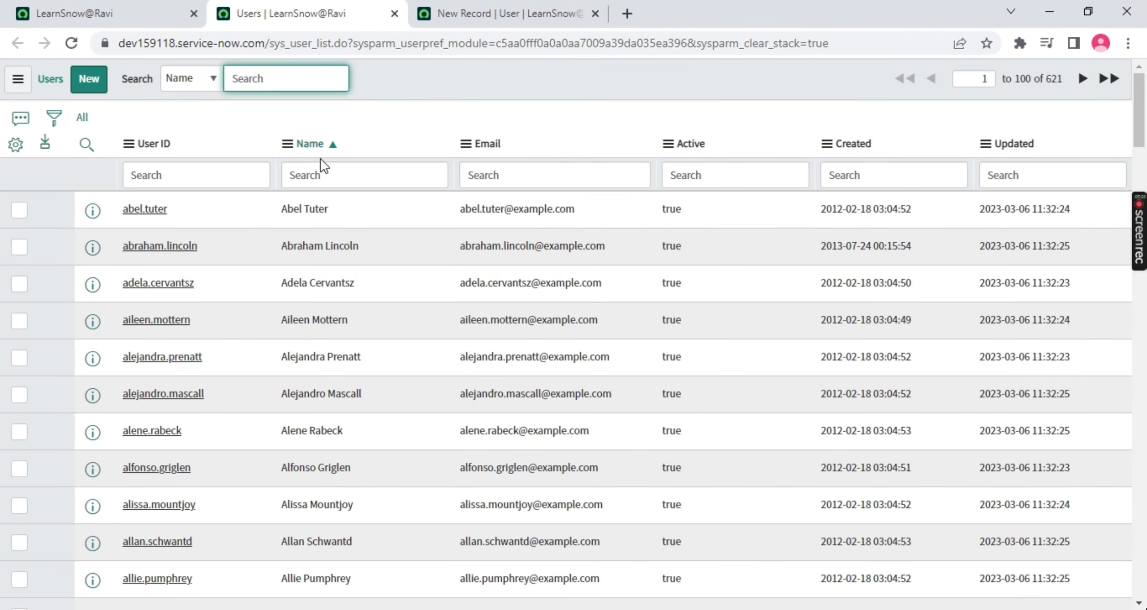
pyautogui.press('Tab')
pyautogui.press('Tab')
pyautogui.press('Tab')
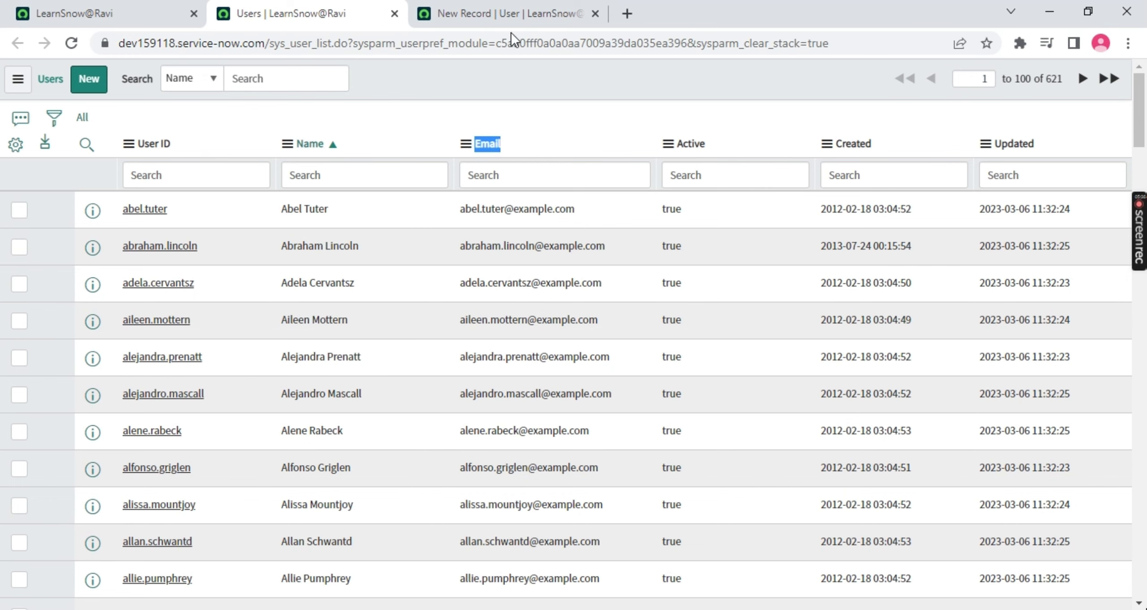
# Back on the new user form, point out User ID and Last name, then focus Email
pyautogui.click(507, 13)
pyautogui.click(139, 182)
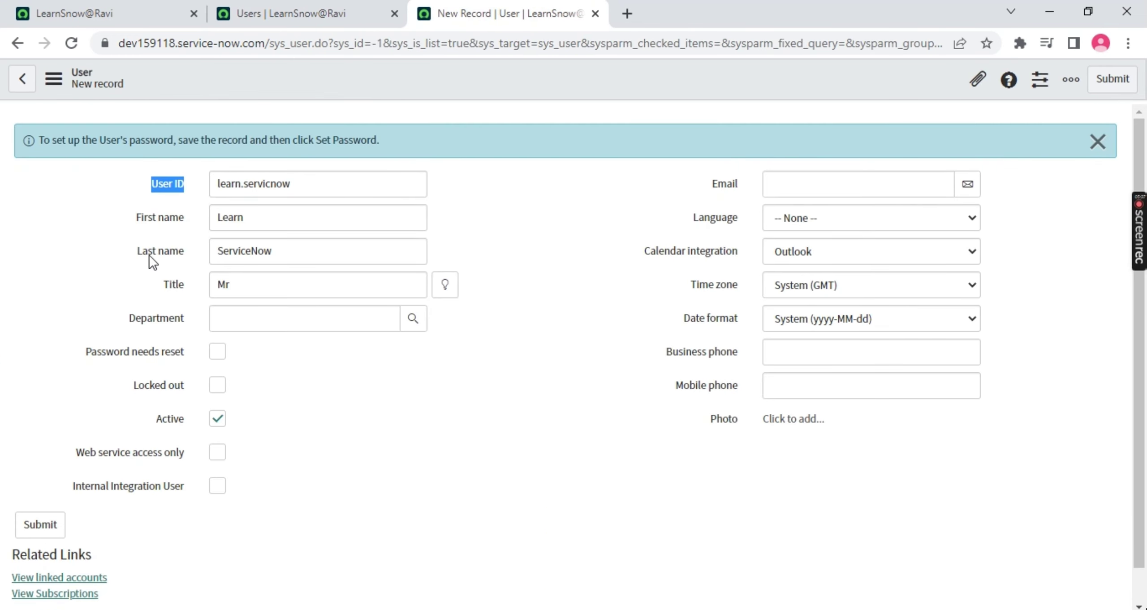
pyautogui.click(177, 219)
pyautogui.click(729, 189)
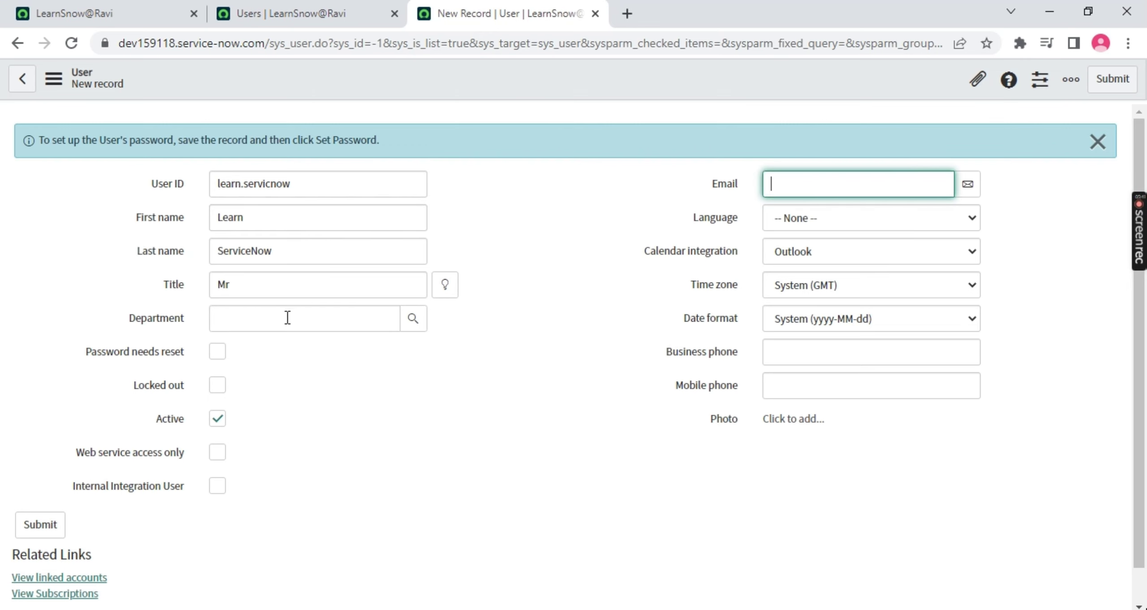
# Set the user's Department to IT from the department lookup
pyautogui.click(414, 321)
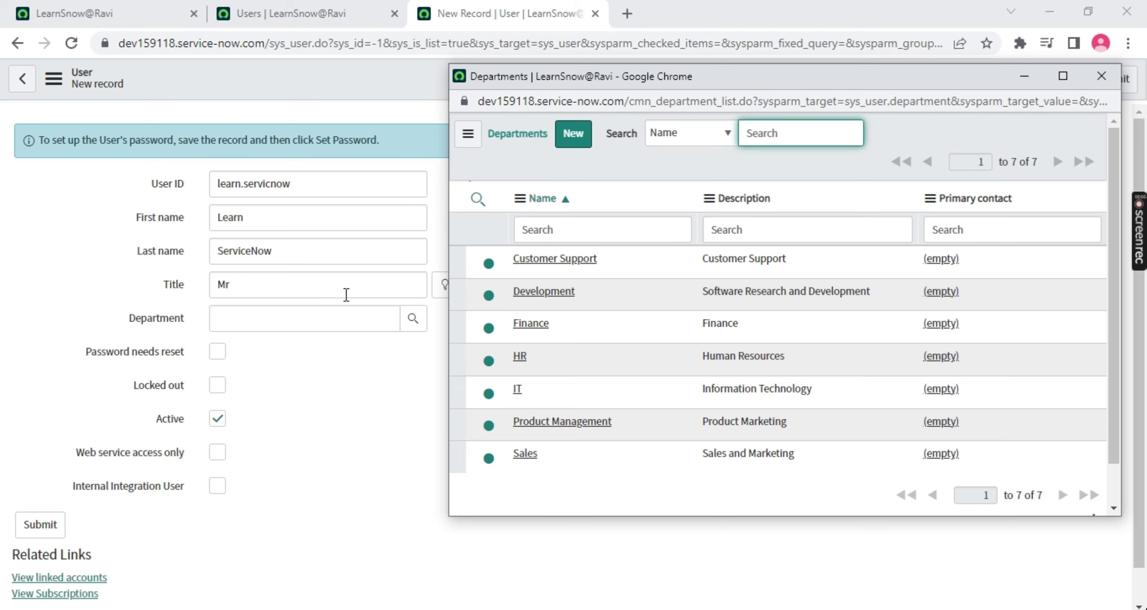
pyautogui.click(518, 389)
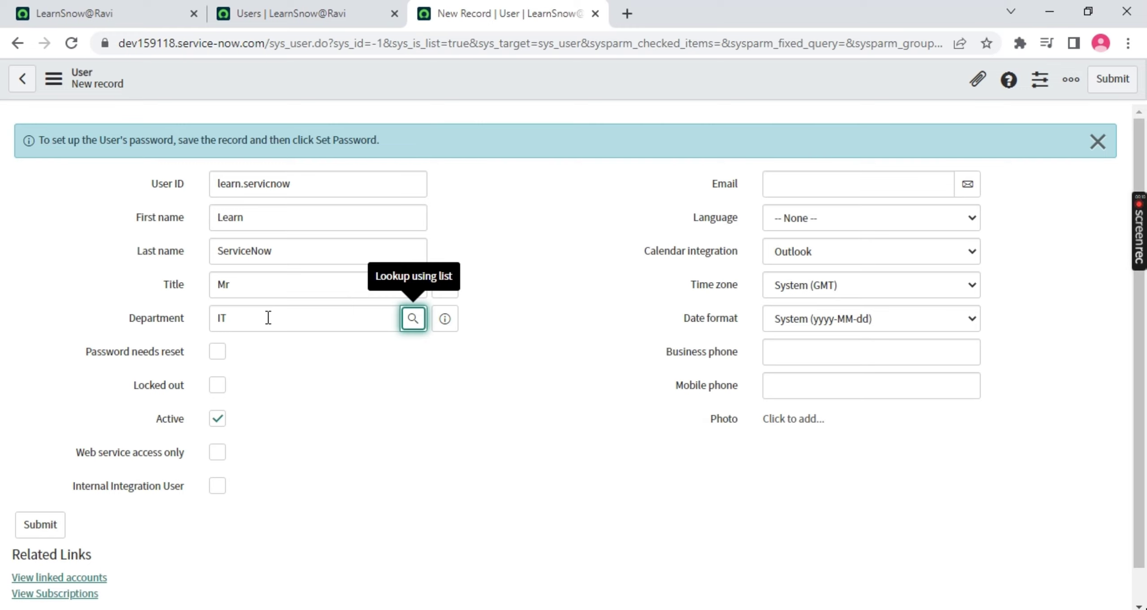
pyautogui.doubleClick(238, 319)
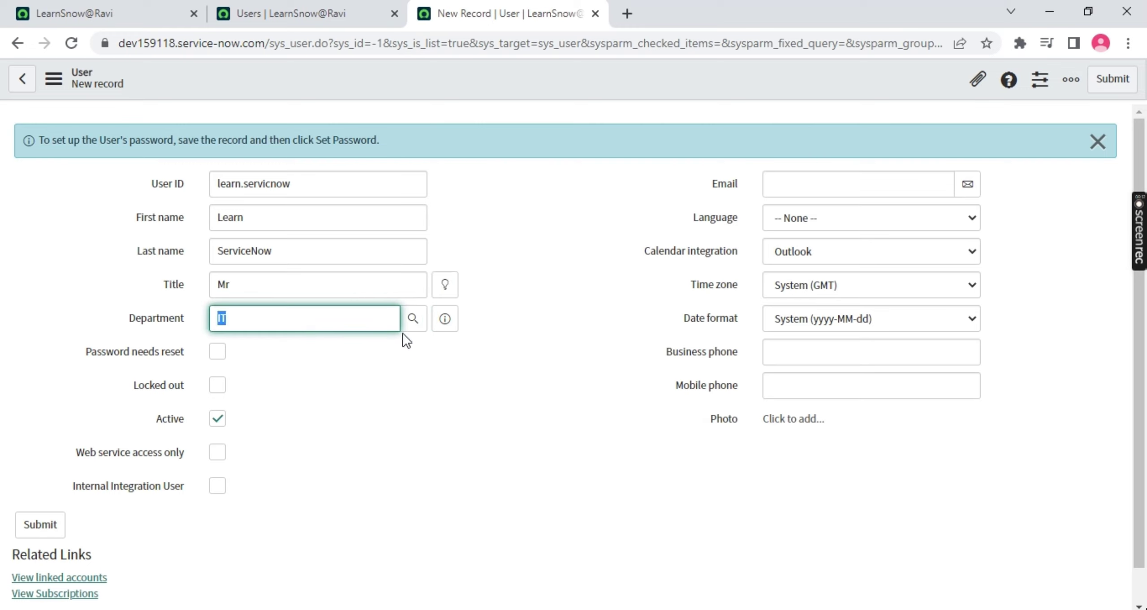
# Preview the IT department record, noting ID 0076 and its head, then close it
pyautogui.click(456, 322)
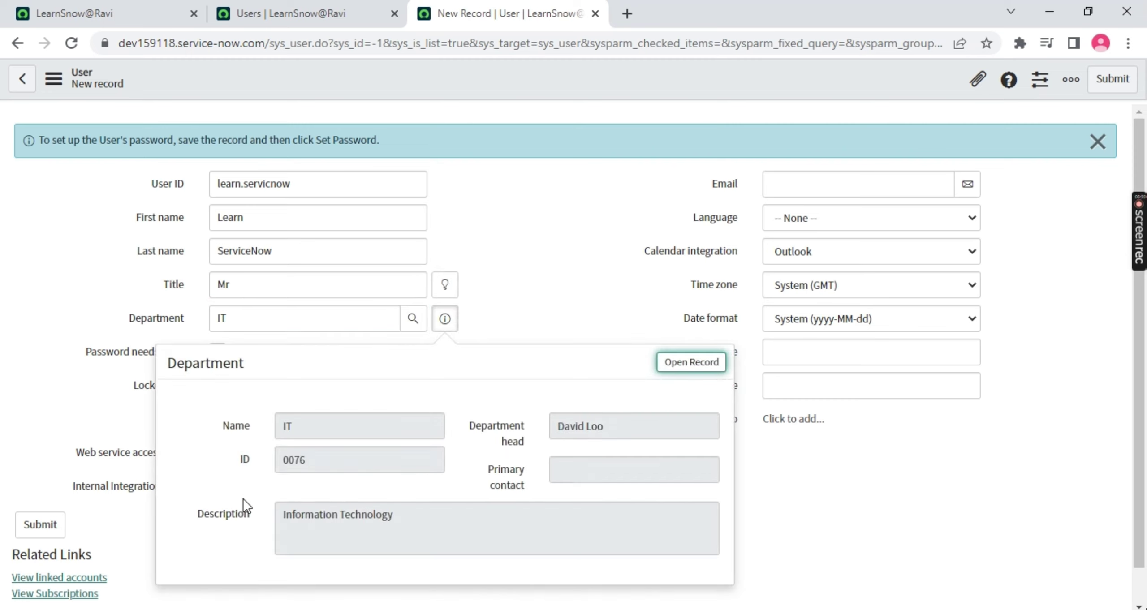
pyautogui.doubleClick(295, 460)
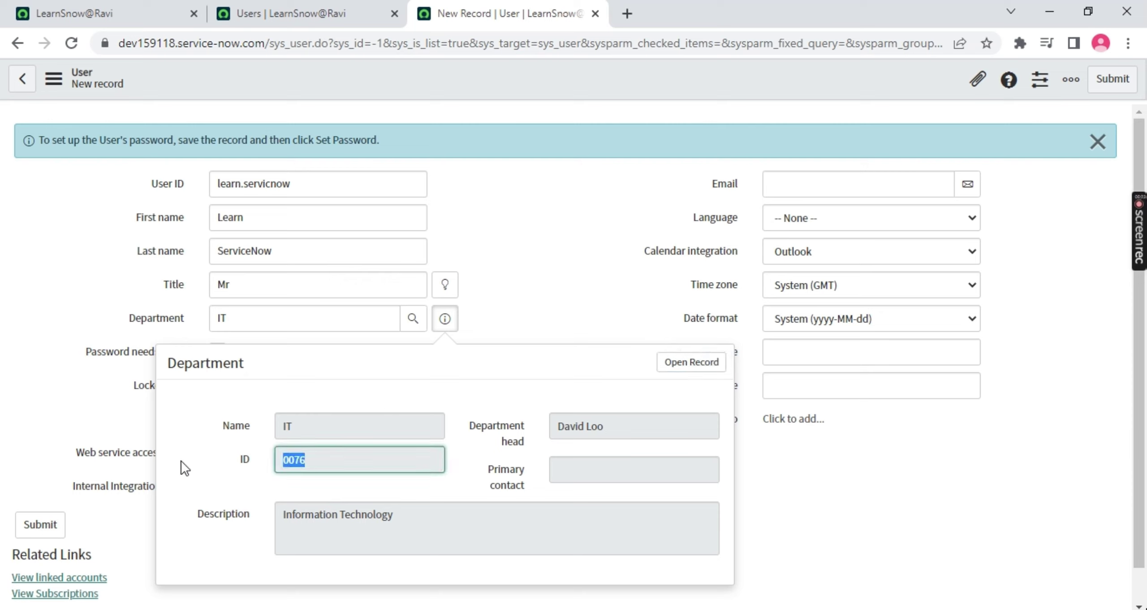
pyautogui.click(708, 432)
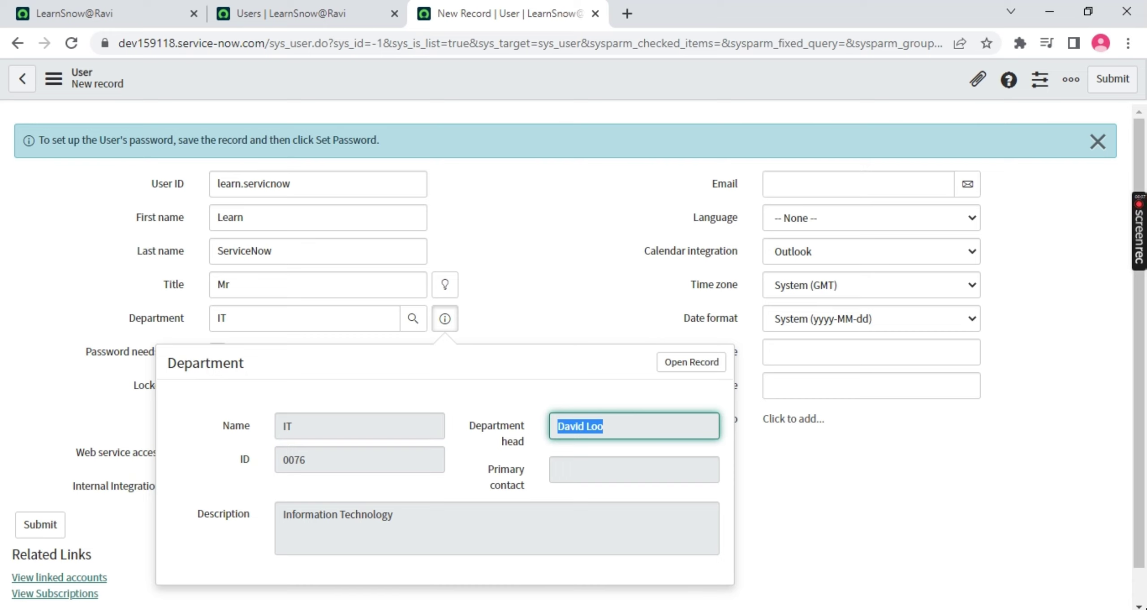
pyautogui.click(566, 287)
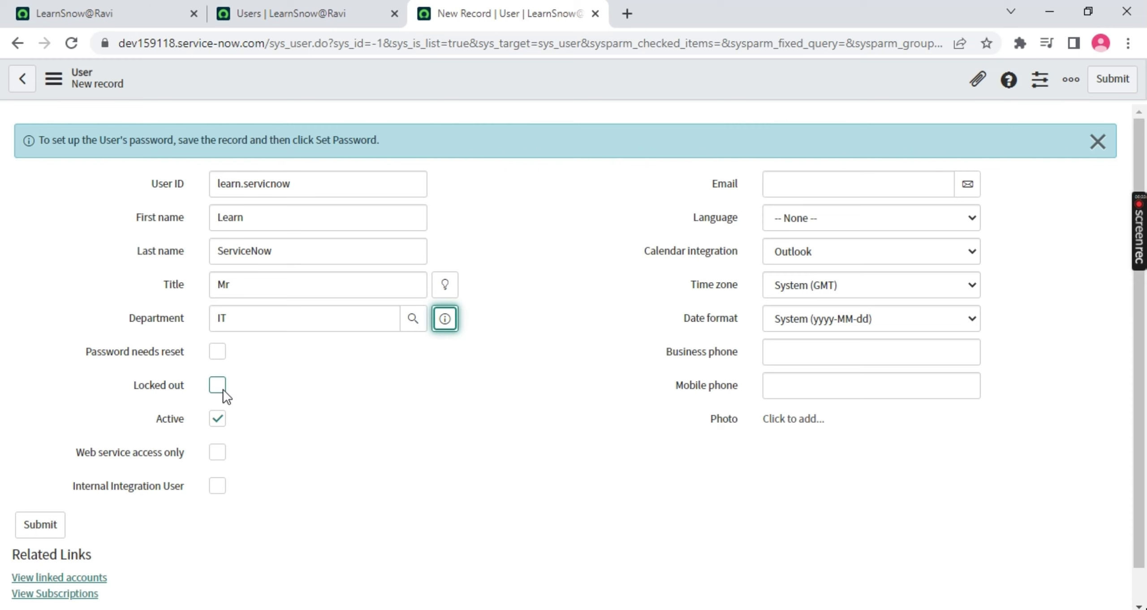
# Add 'check box' and 'choice/select' lines below 'Reference' in the Notepad++ notes
pyautogui.click(604, 609)
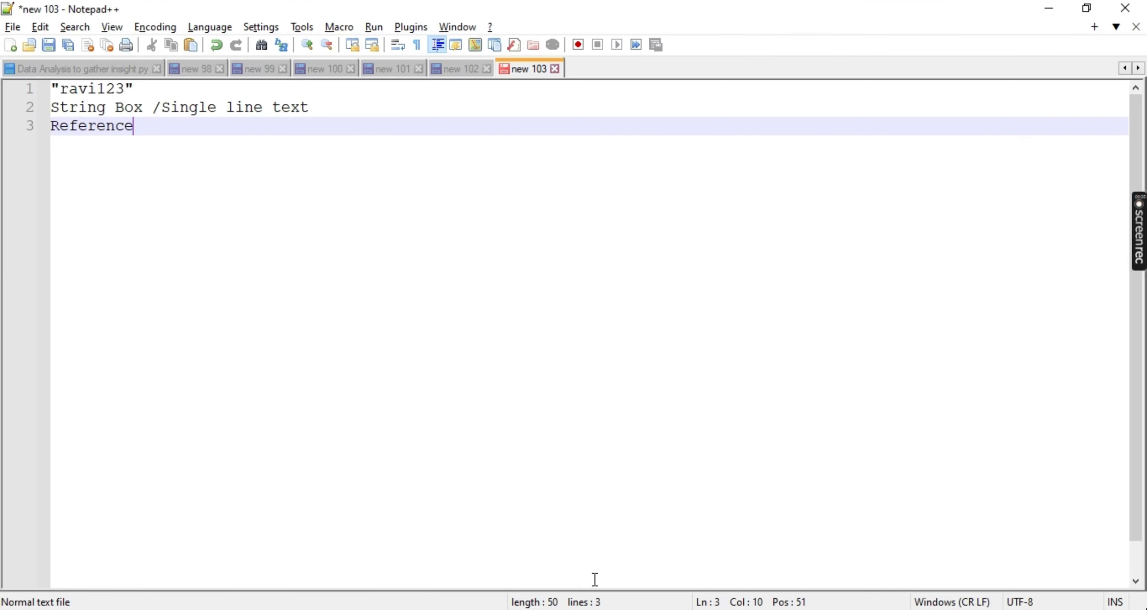
pyautogui.press('Return')
pyautogui.write('cj')
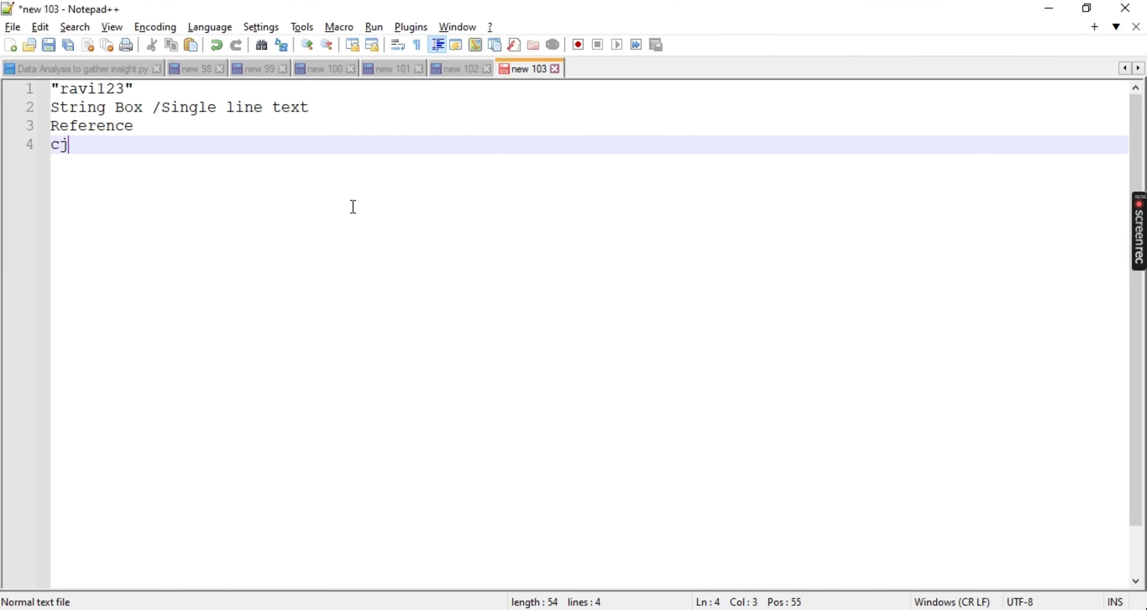
pyautogui.press('BackSpace')
pyautogui.write('heck b')
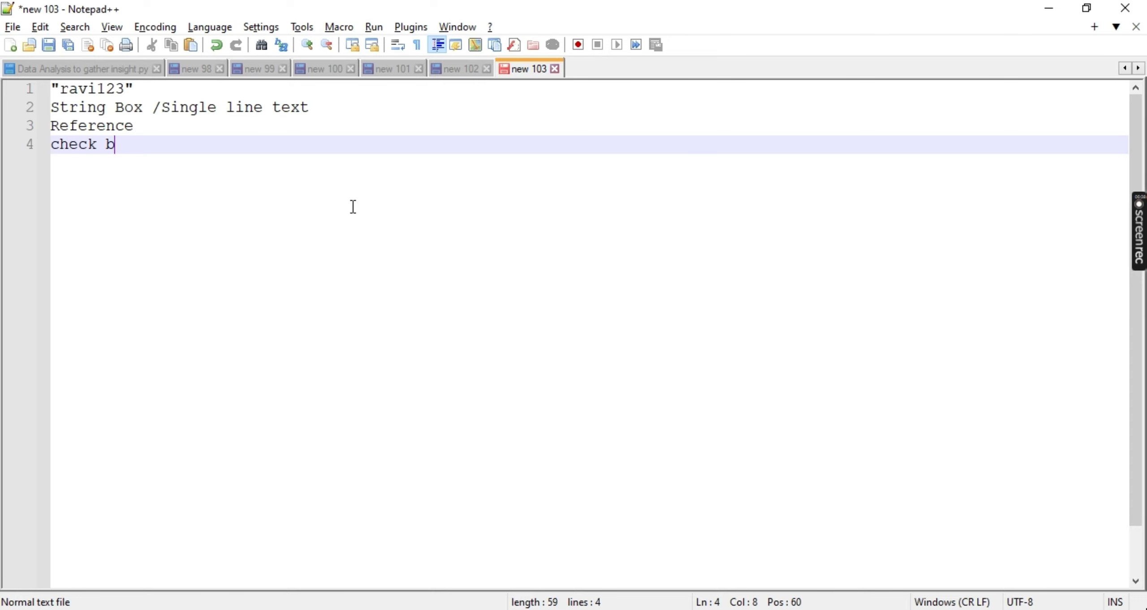
pyautogui.write('ox')
pyautogui.hotkey('alt', 'Tab')
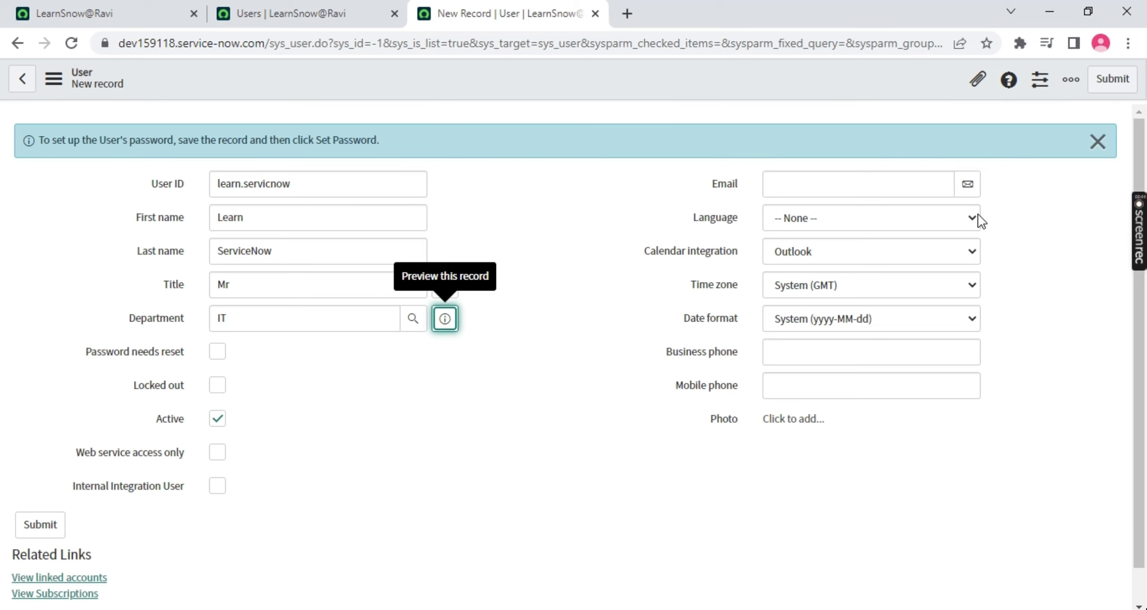
pyautogui.hotkey('alt', 'Tab')
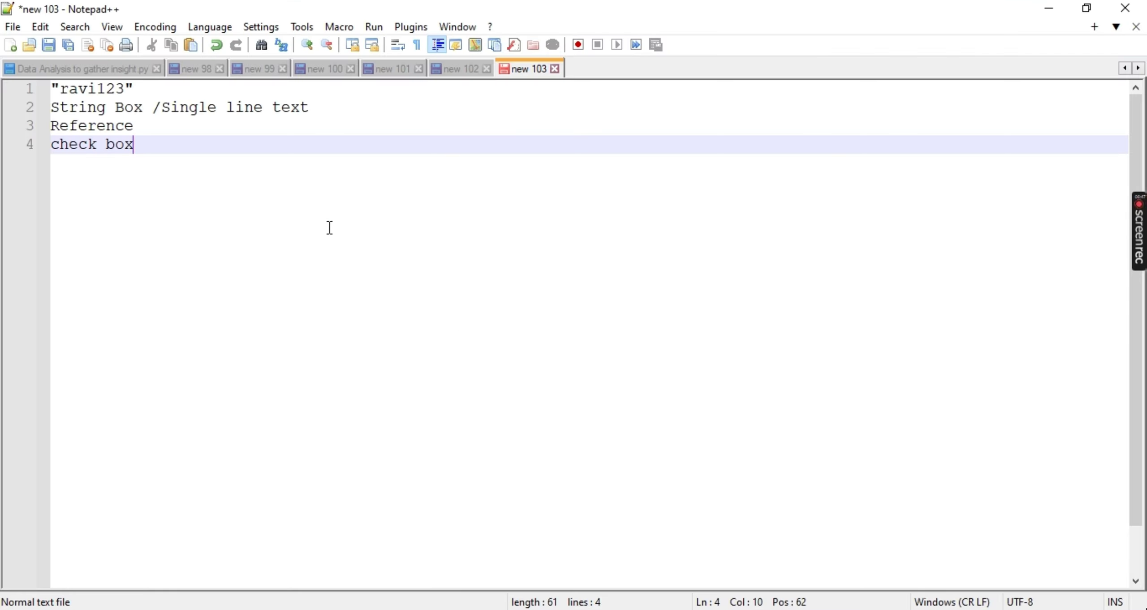
pyautogui.press('Return')
pyautogui.write('choice')
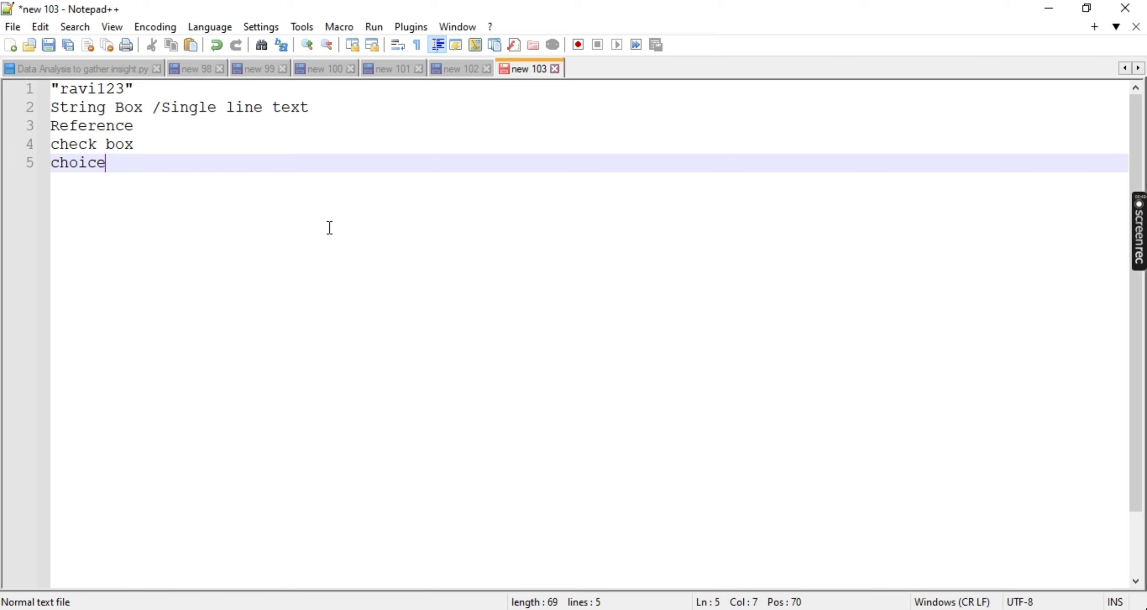
pyautogui.write('/select')
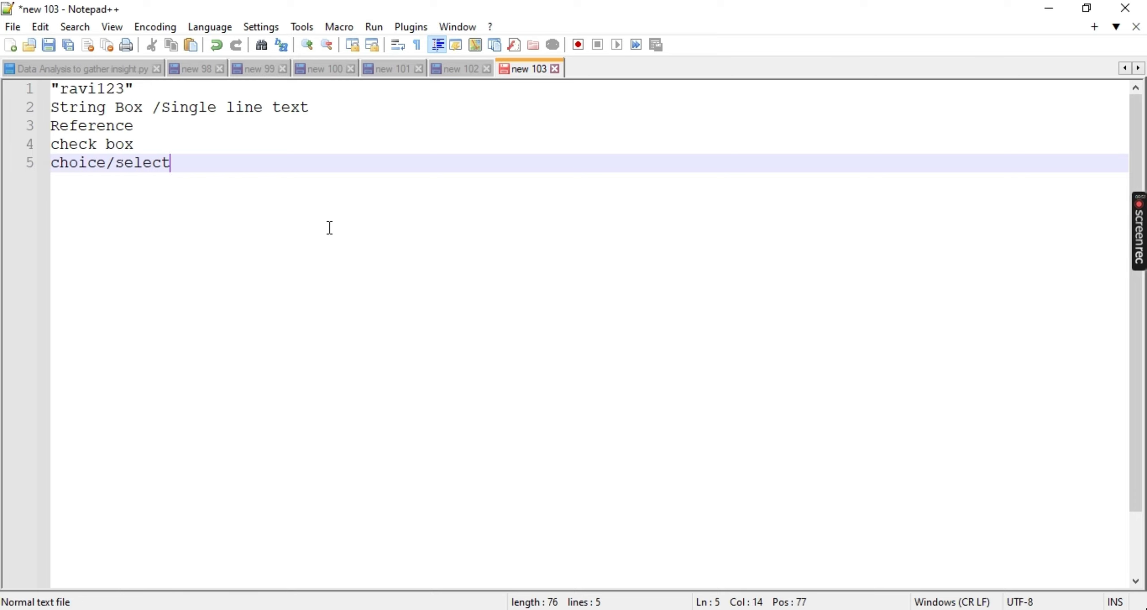
pyautogui.hotkey('alt', 'Tab')
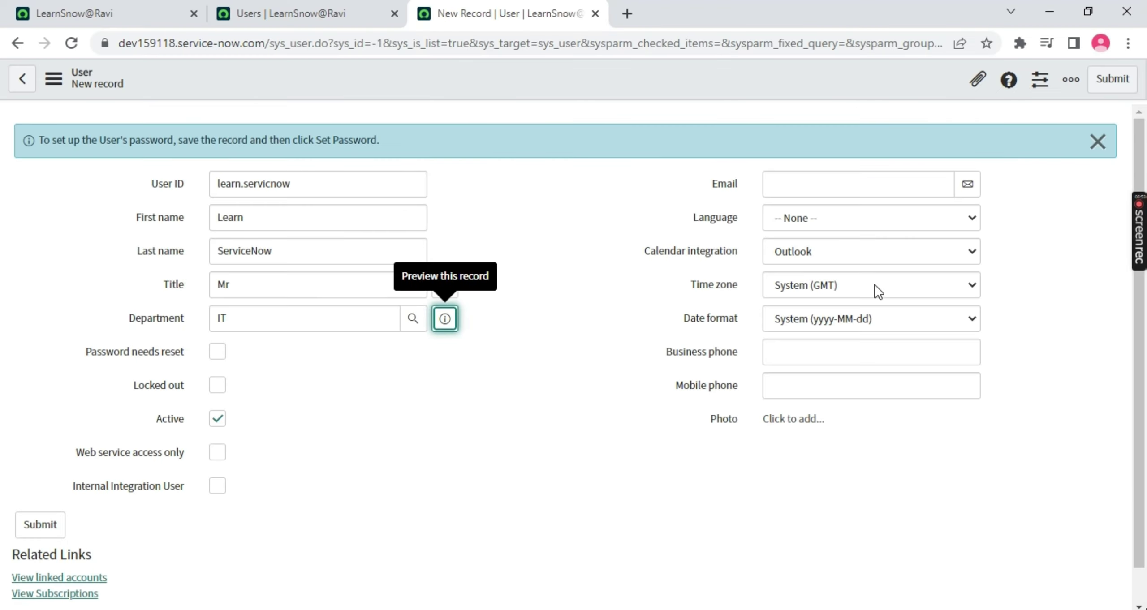
# Keep time zone System (GMT) and enter the user's e-mail address
pyautogui.click(875, 285)
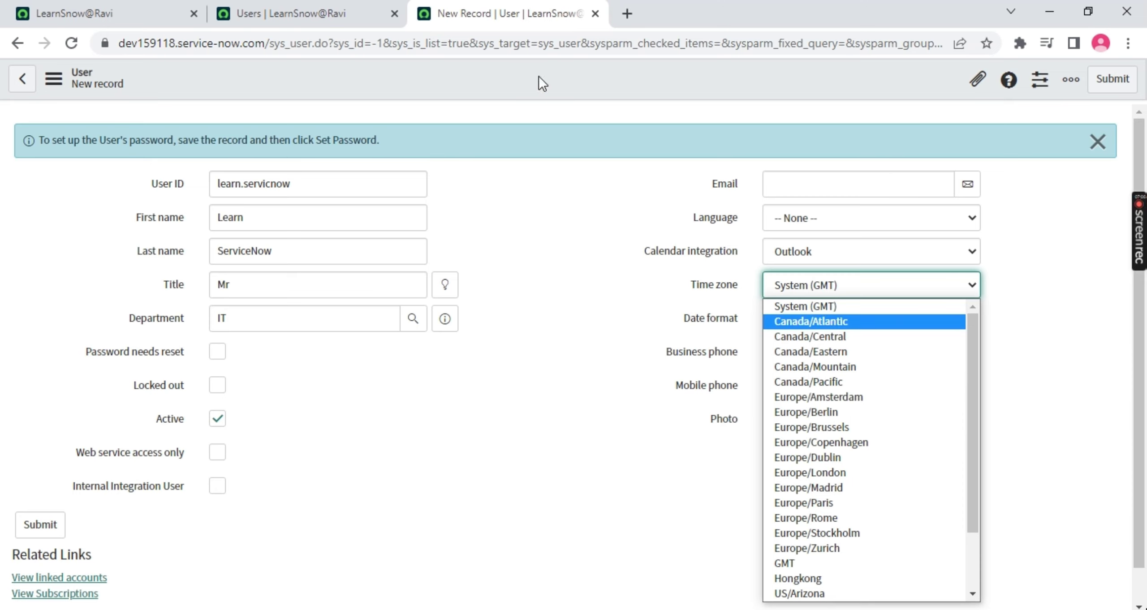
pyautogui.hotkey('shift', 'Tab')
pyautogui.click(861, 193)
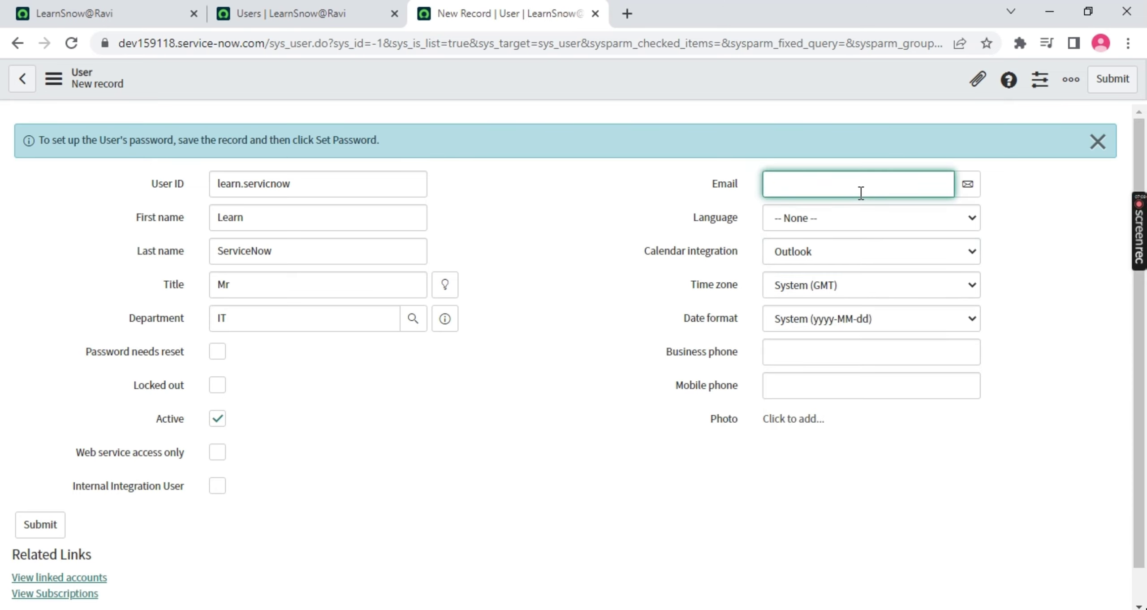
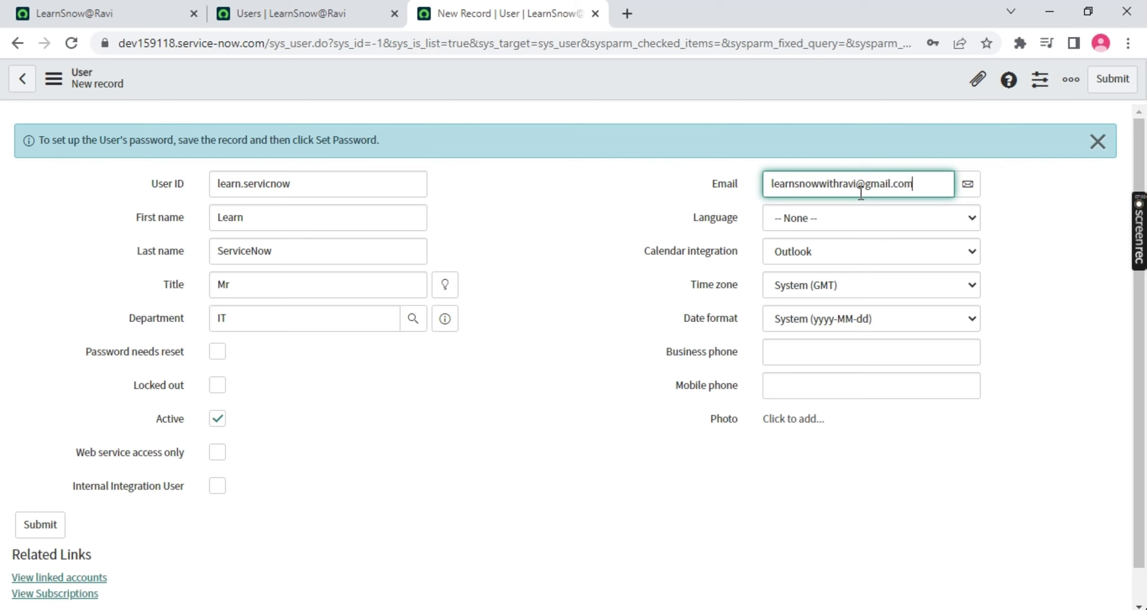
# Set Language to English, confirm System (GMT) time zone, and bring up the save menu
pyautogui.click(868, 219)
pyautogui.click(850, 253)
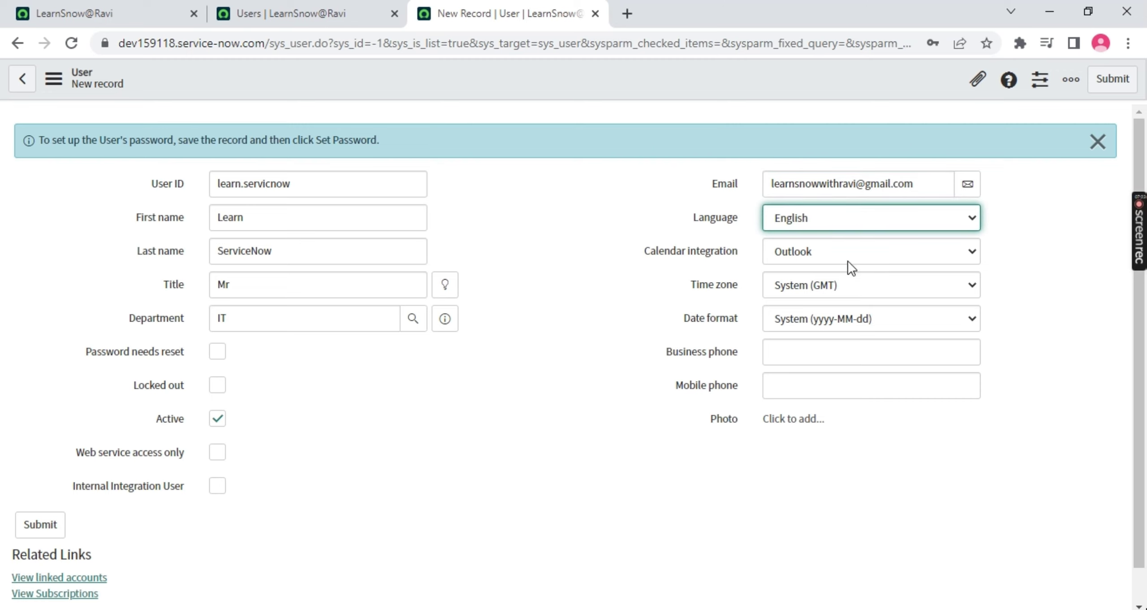
pyautogui.click(855, 285)
pyautogui.click(1040, 345)
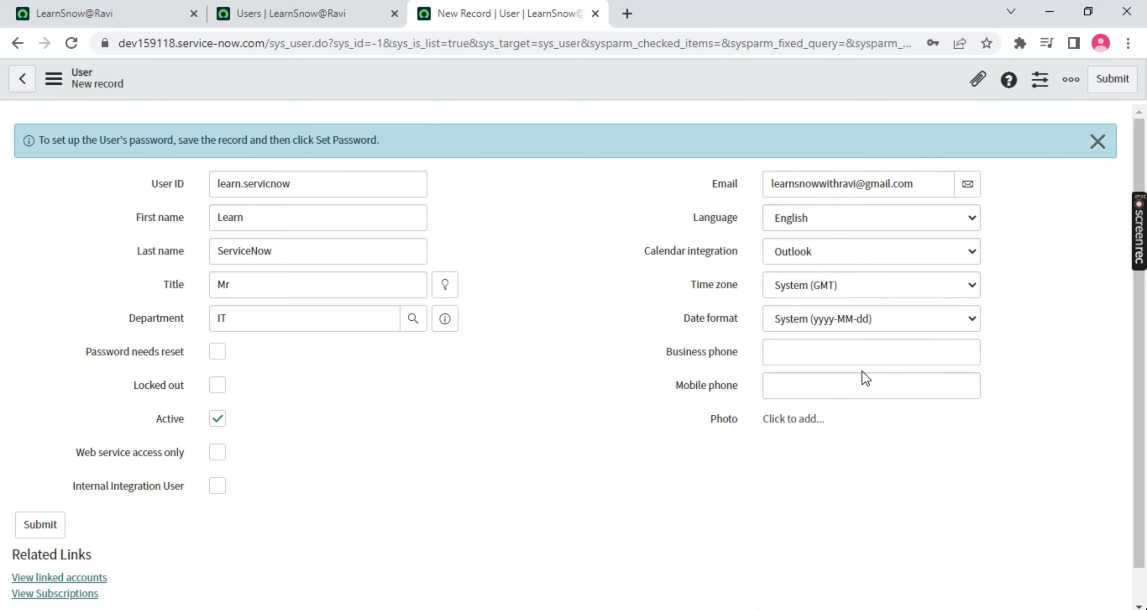
pyautogui.click(806, 384)
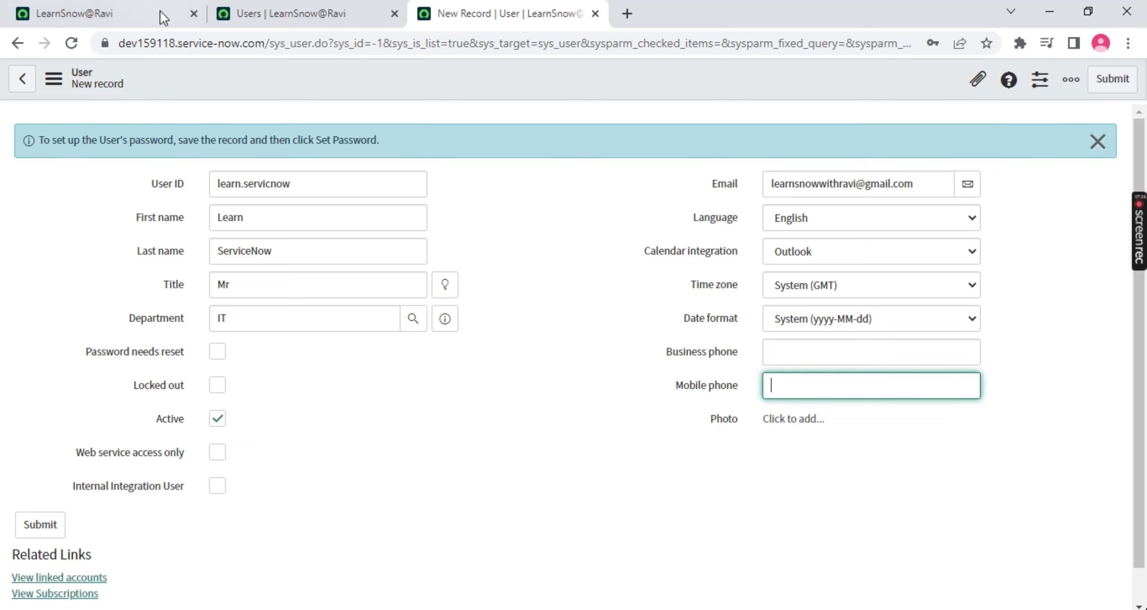
pyautogui.rightClick(524, 75)
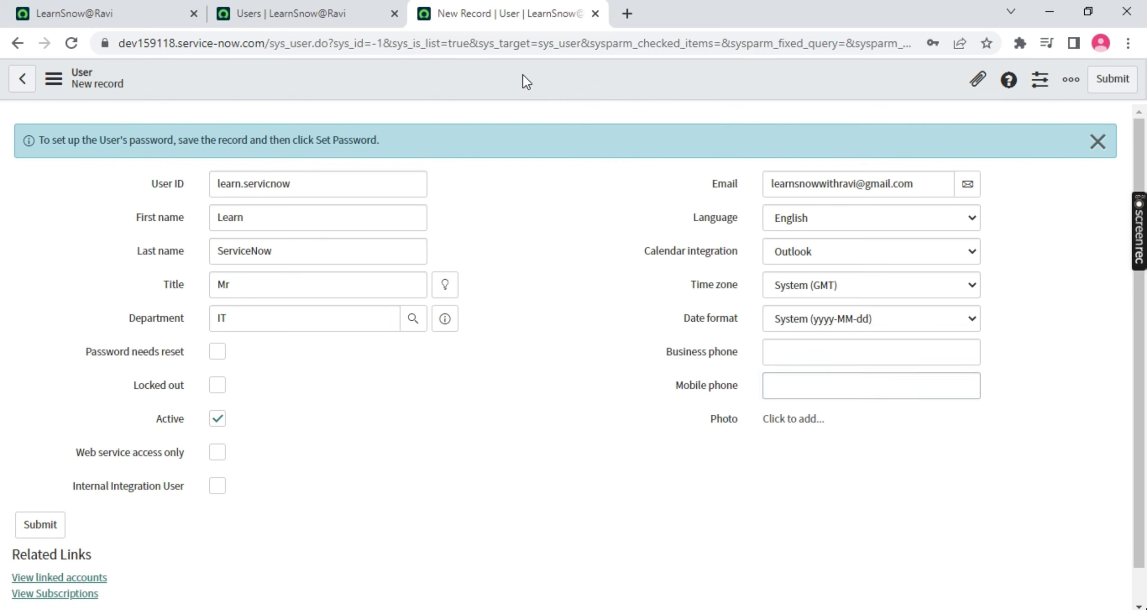
# Save the user record, then generate, reveal and copy a new password
pyautogui.click(547, 84)
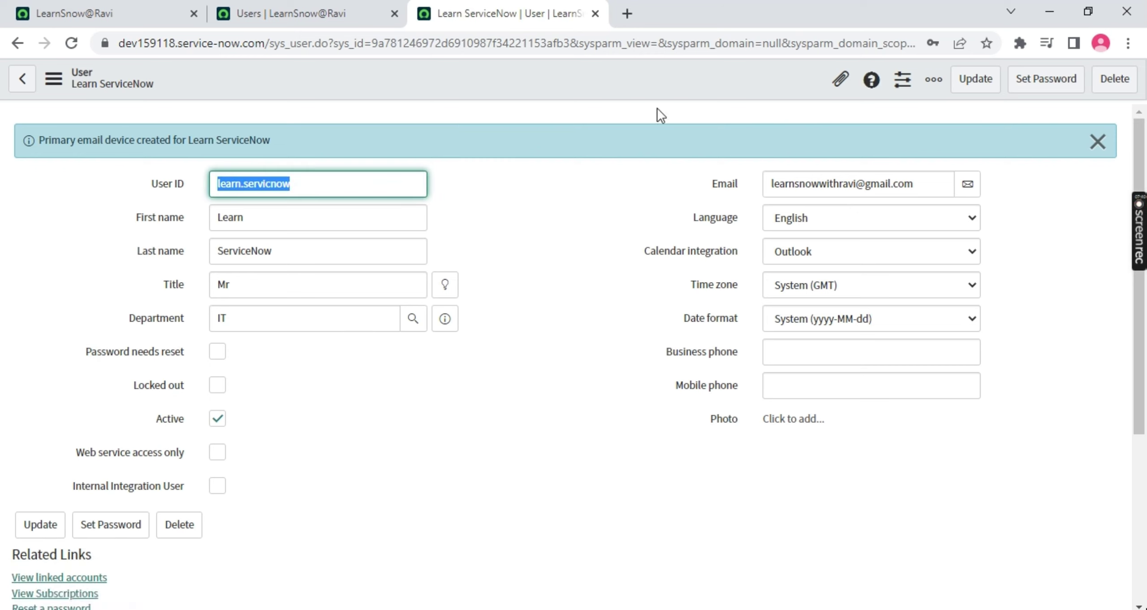
pyautogui.click(1098, 143)
pyautogui.click(1060, 83)
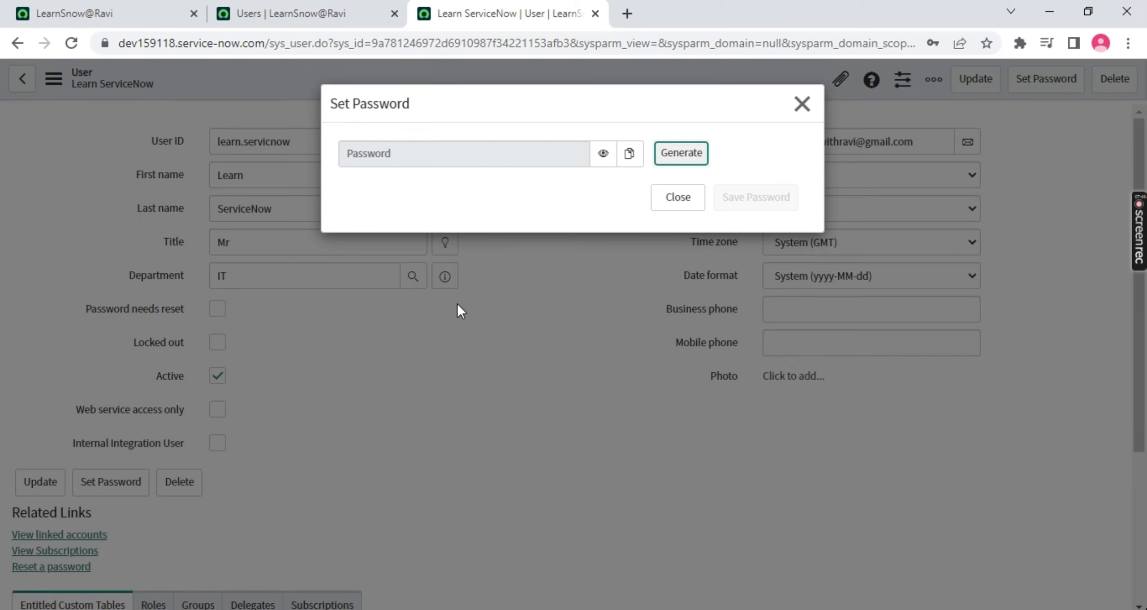
pyautogui.click(682, 154)
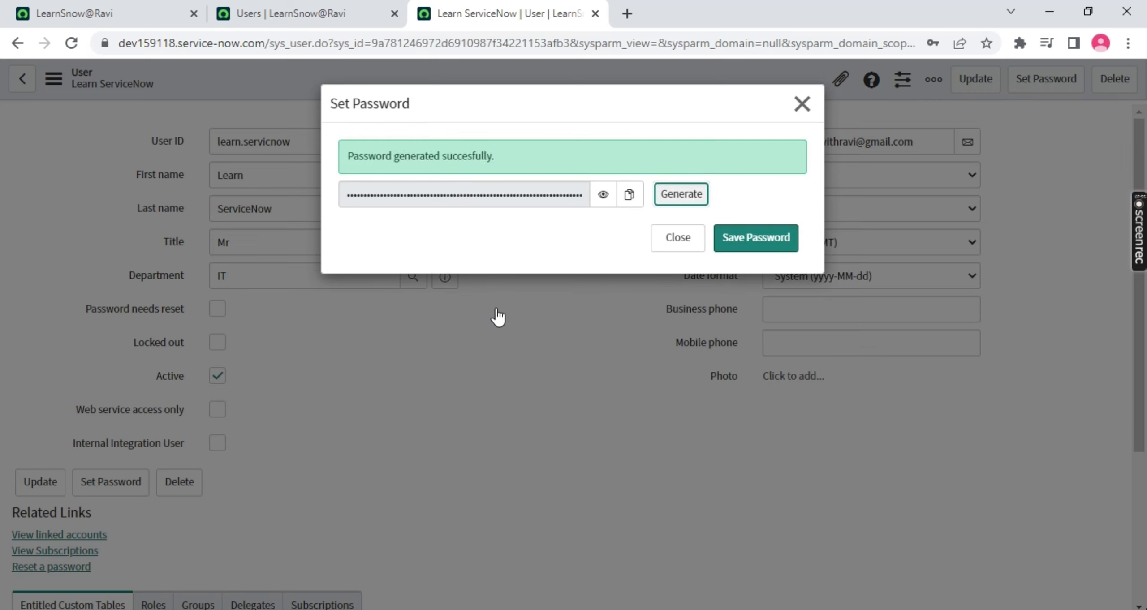
pyautogui.click(703, 205)
pyautogui.click(602, 197)
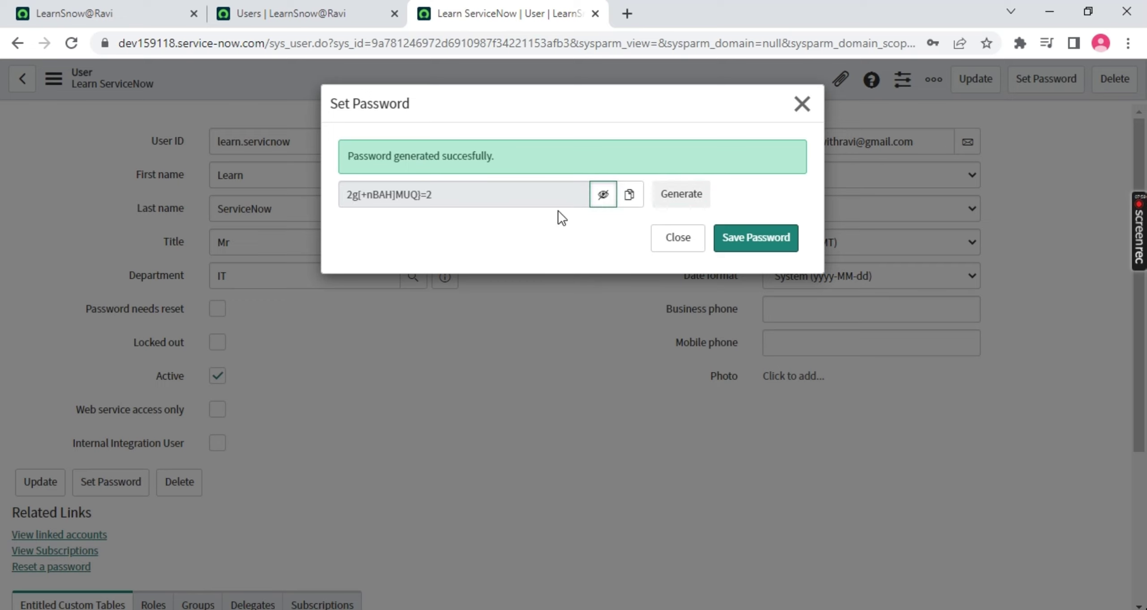
pyautogui.click(631, 201)
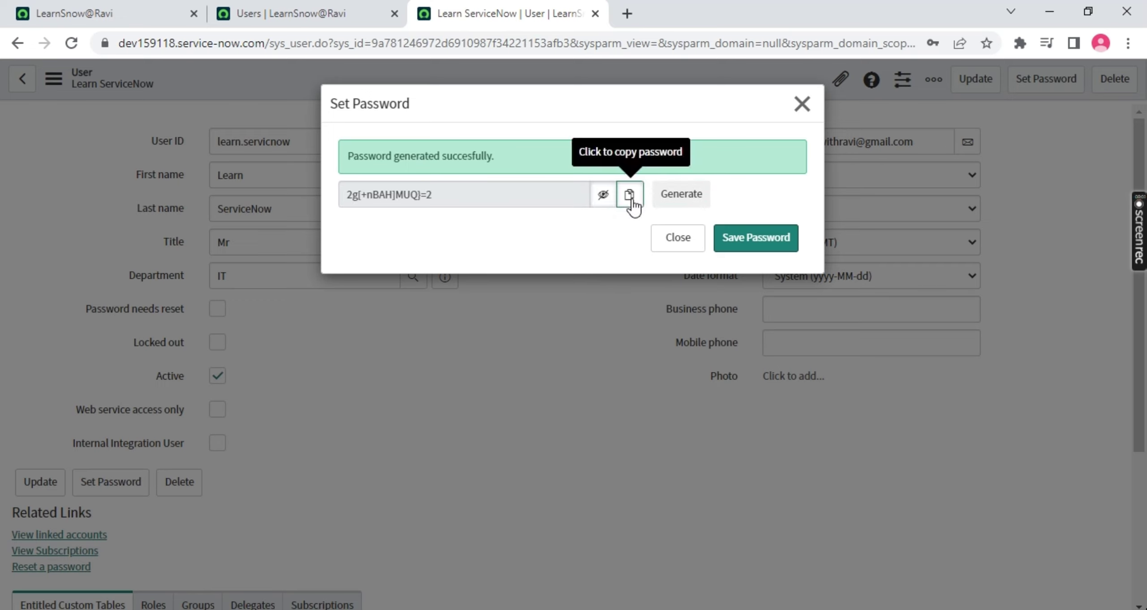
# Paste the password into a spare tab, save it to the user, and close the dialog
pyautogui.click(628, 13)
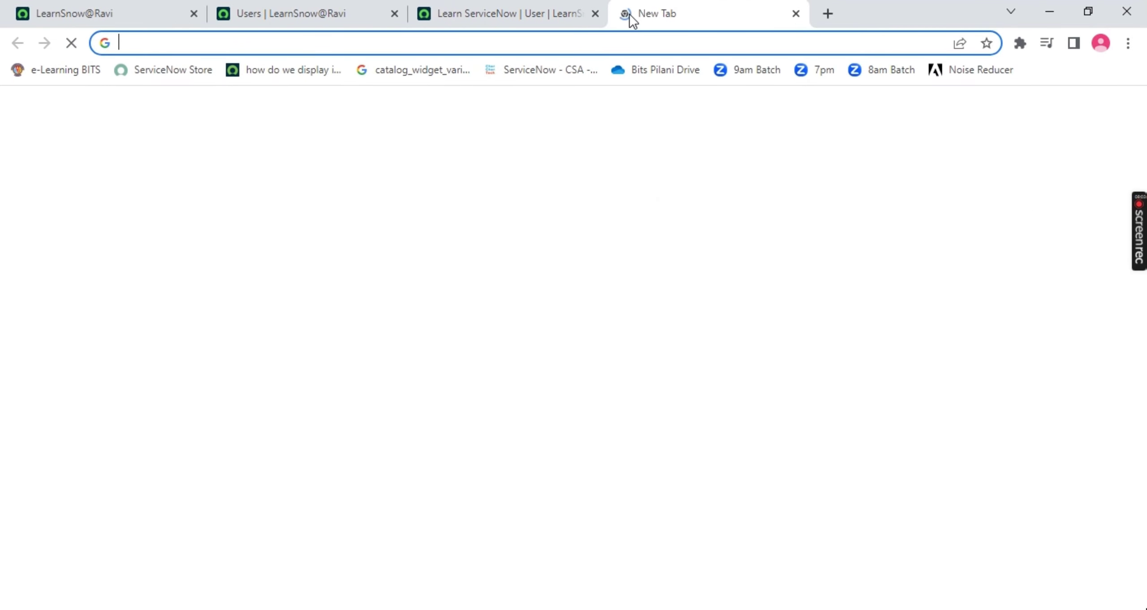
pyautogui.hotkey('ctrl', 'v')
pyautogui.click(522, 16)
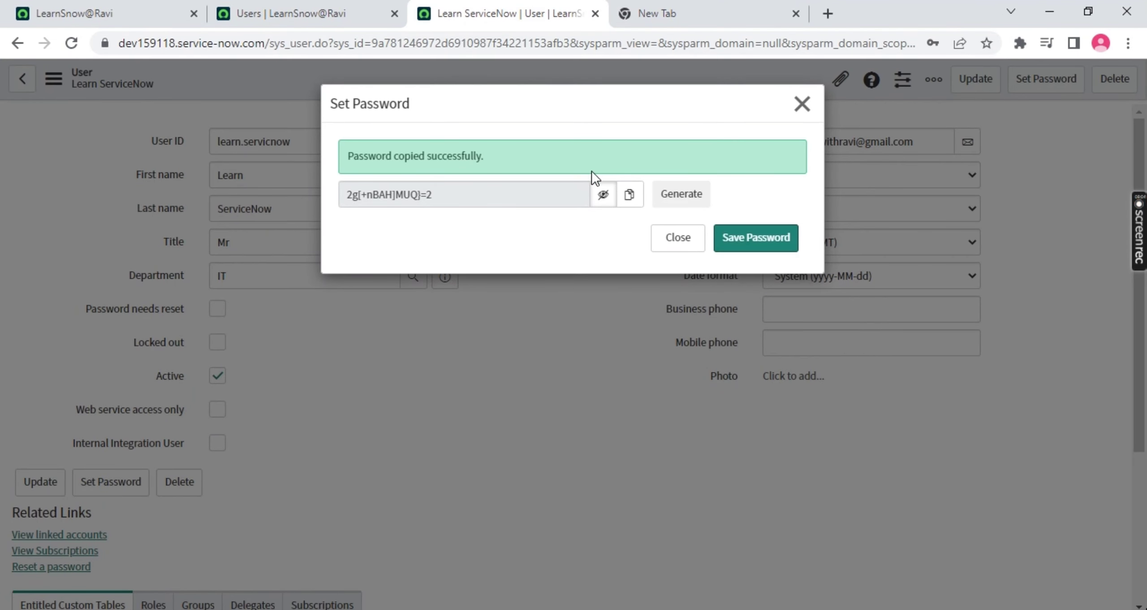
pyautogui.click(738, 237)
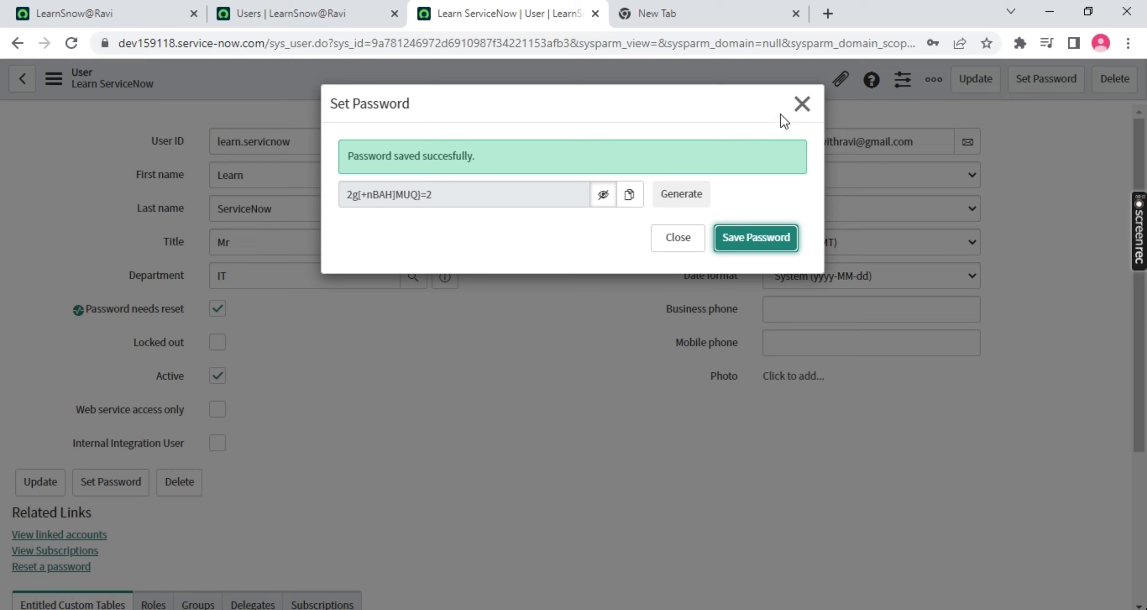
pyautogui.click(801, 104)
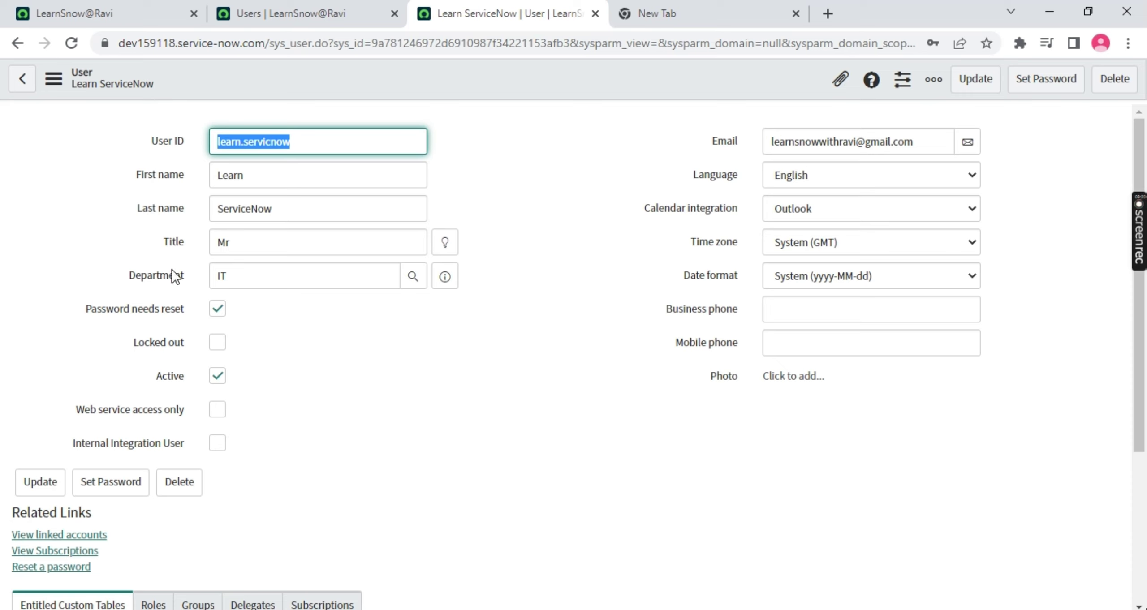
pyautogui.moveTo(175, 309)
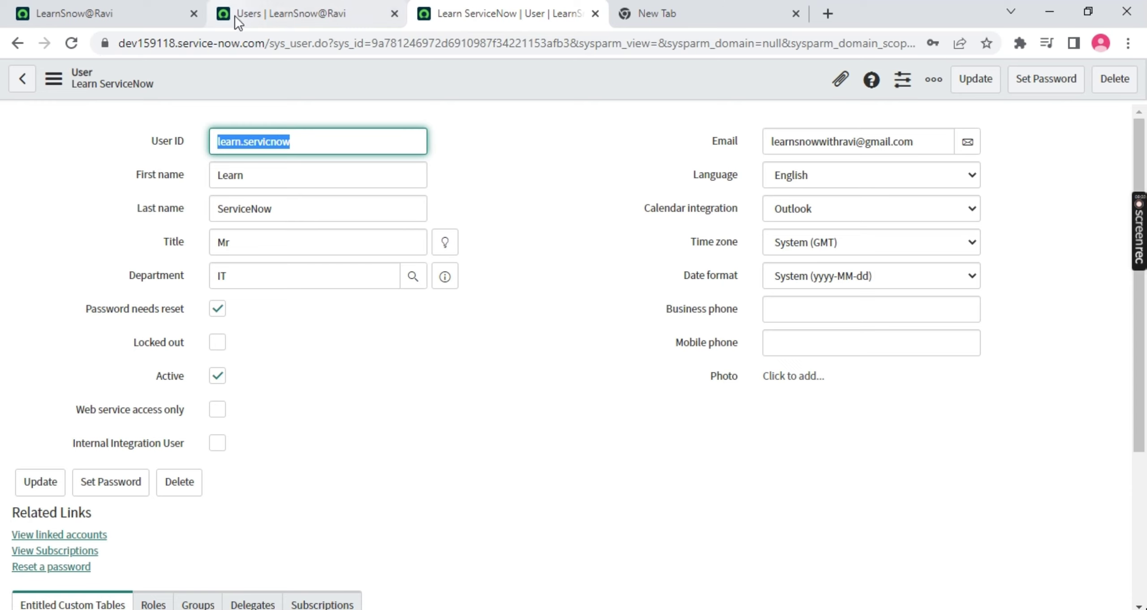
# Log out of the administrator account from the main ServiceNow tab
pyautogui.click(118, 13)
pyautogui.click(920, 84)
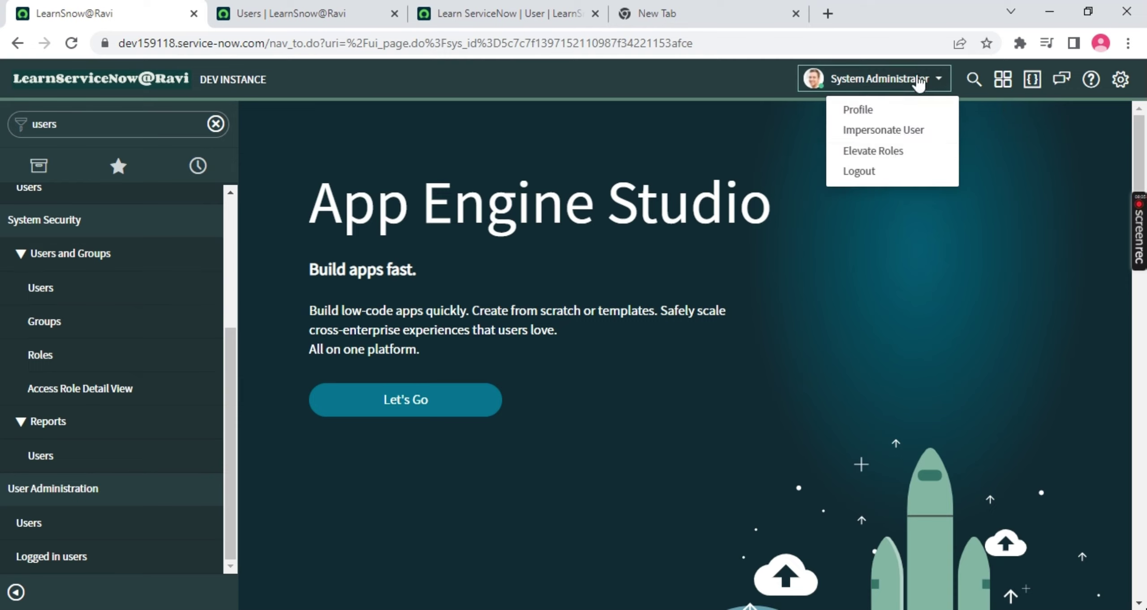
pyautogui.click(863, 173)
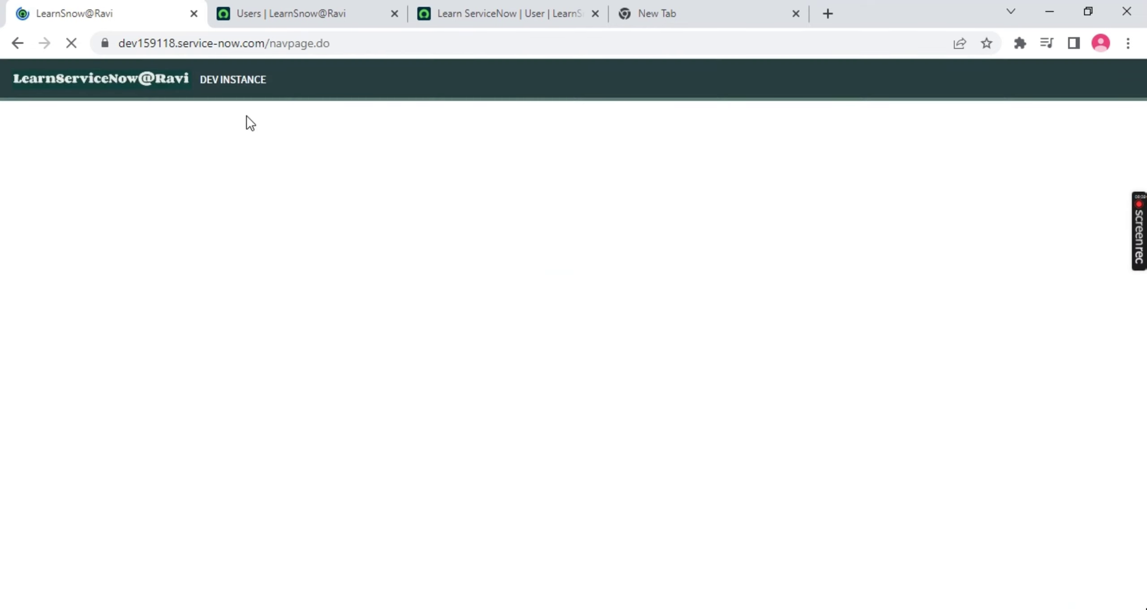
# Log in as the new user with the copied User ID and temporary password
pyautogui.click(503, 14)
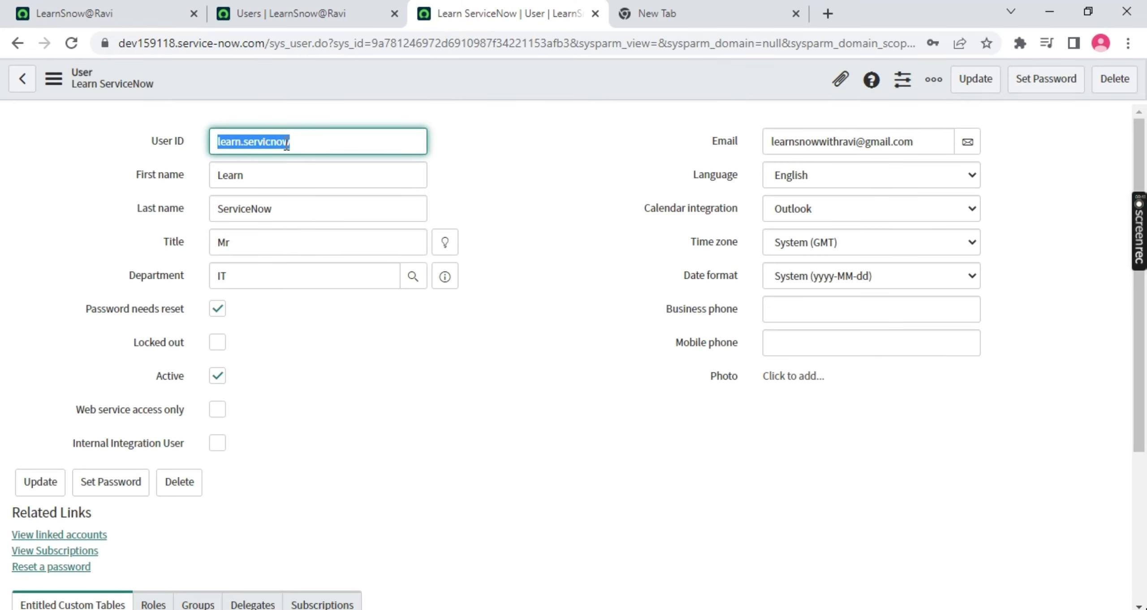
pyautogui.hotkey('ctrl', 'c')
pyautogui.click(108, 14)
pyautogui.click(69, 154)
pyautogui.hotkey('ctrl', 'v')
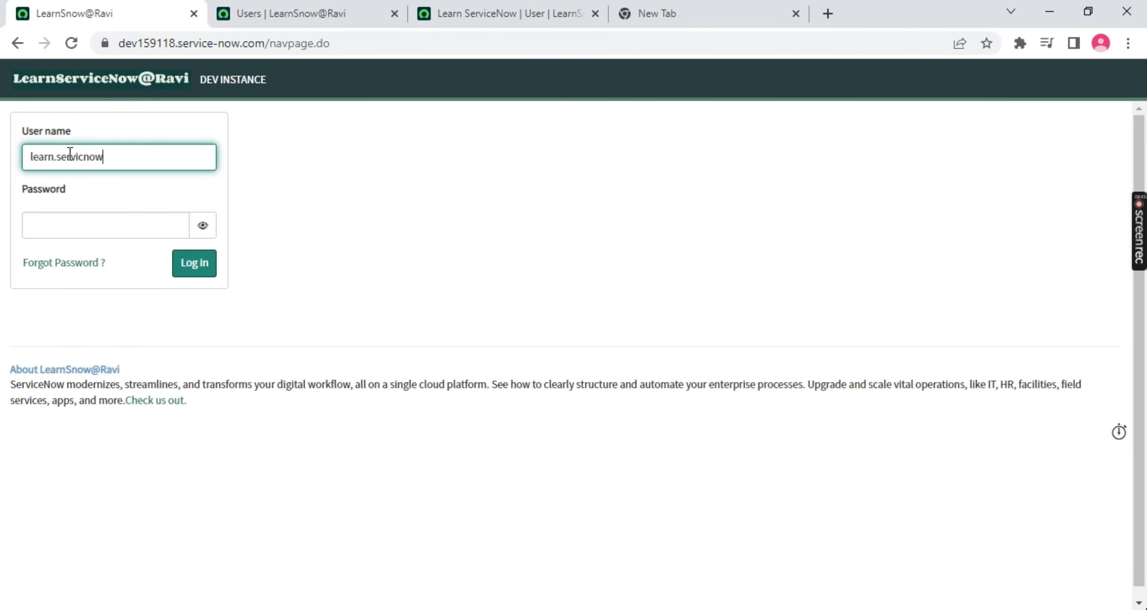
pyautogui.click(626, 12)
pyautogui.hotkey('ctrl', 'v')
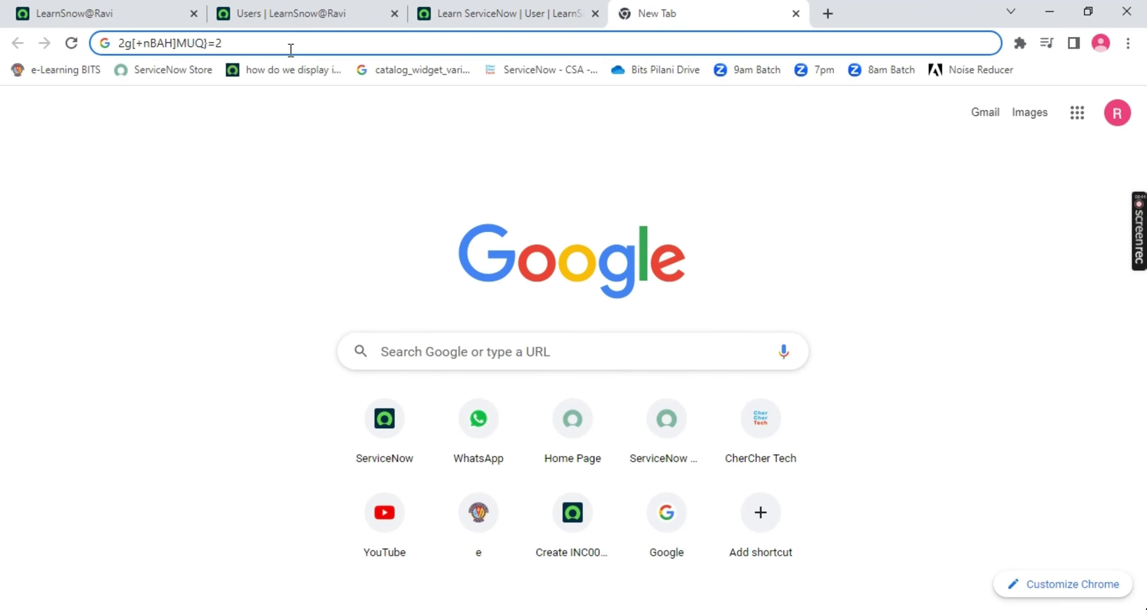
pyautogui.moveTo(223, 44); pyautogui.dragTo(116, 45)
pyautogui.click(108, 14)
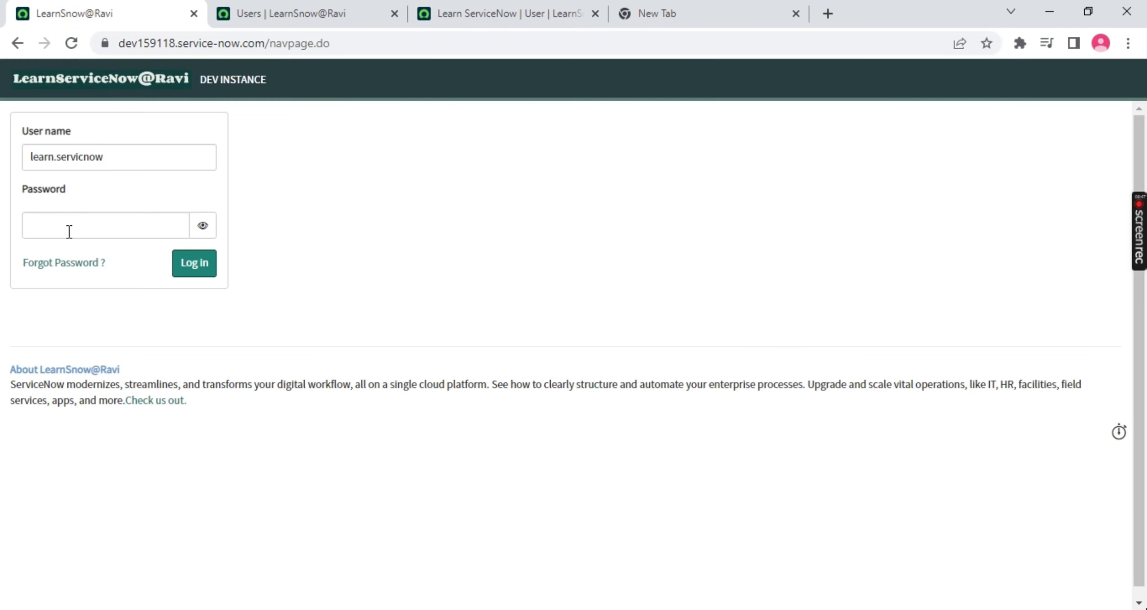
pyautogui.hotkey('ctrl', 'v')
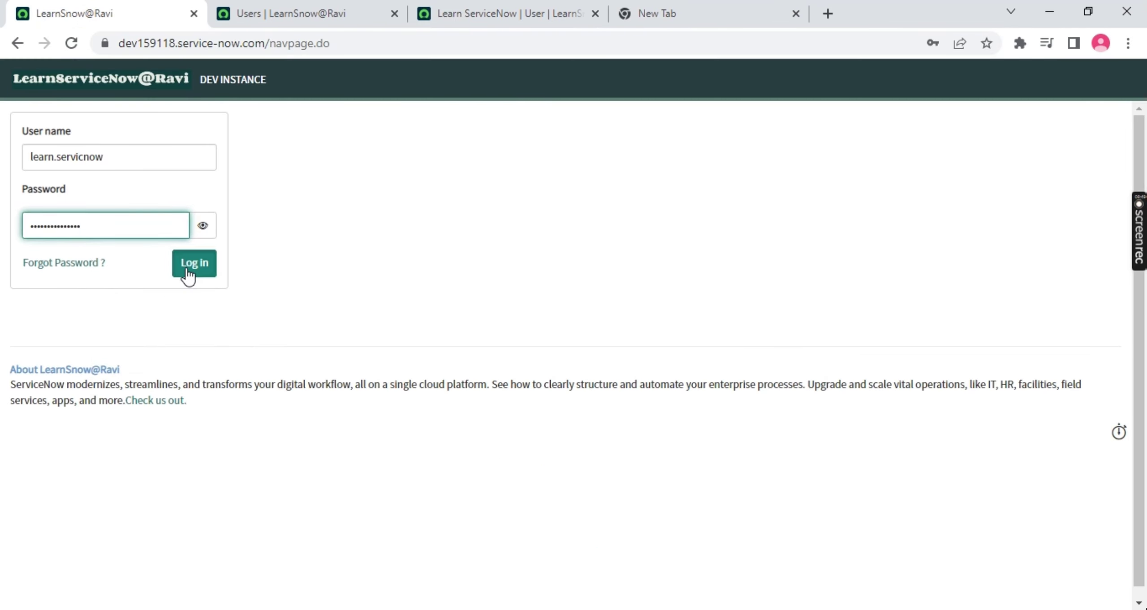
pyautogui.click(188, 272)
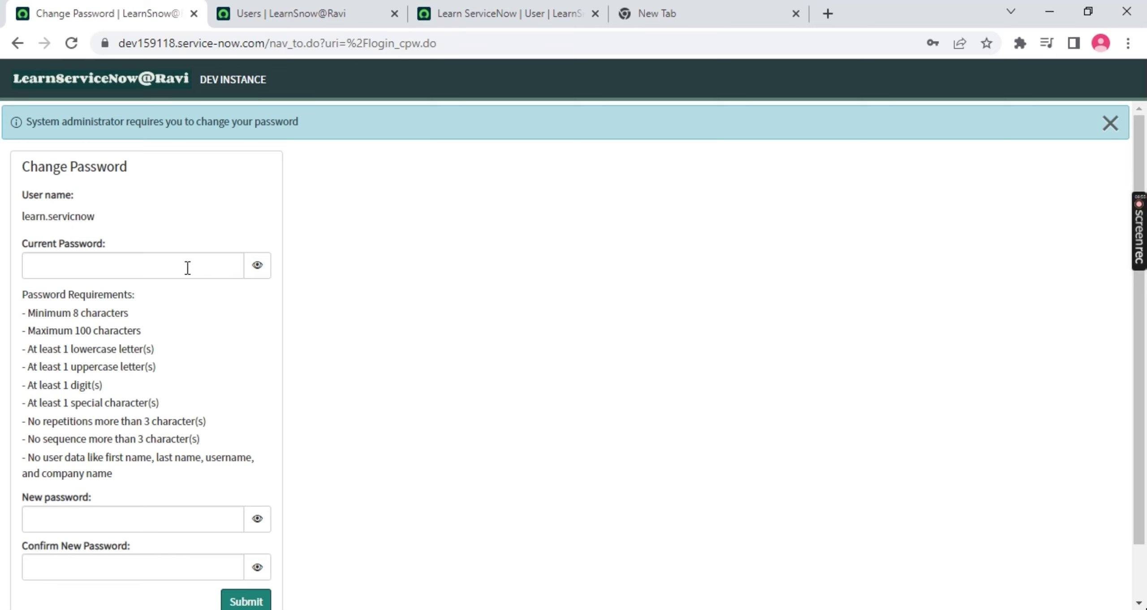
# Enter the current password and a new password with confirmation, and submit, getting a mismatch error
pyautogui.click(188, 268)
pyautogui.hotkey('ctrl', 'v')
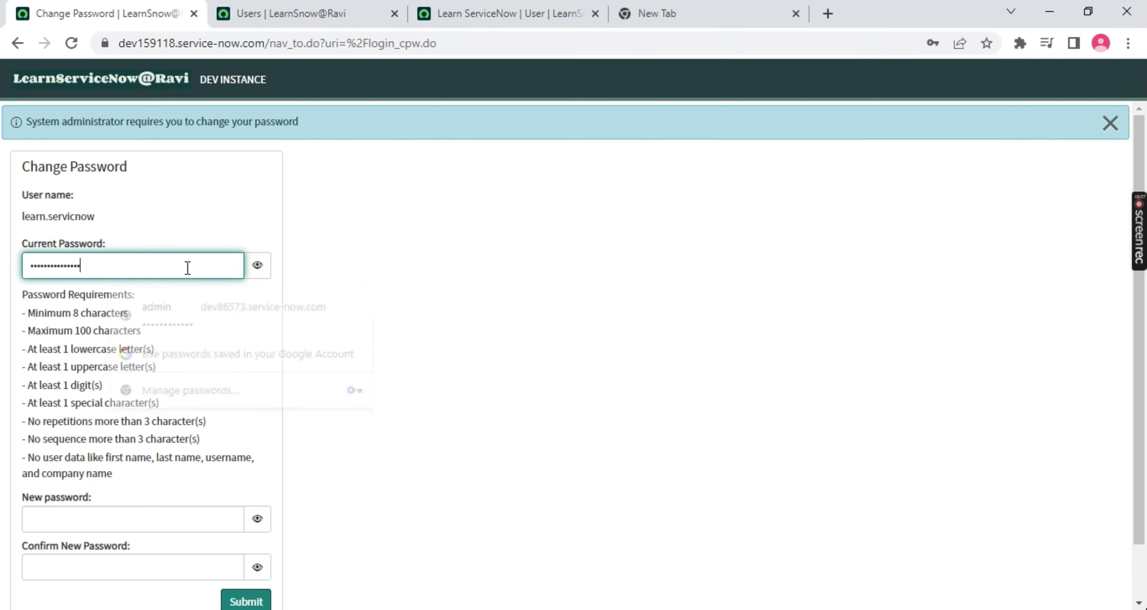
pyautogui.click(255, 269)
pyautogui.scroll(-1, 143, 266)
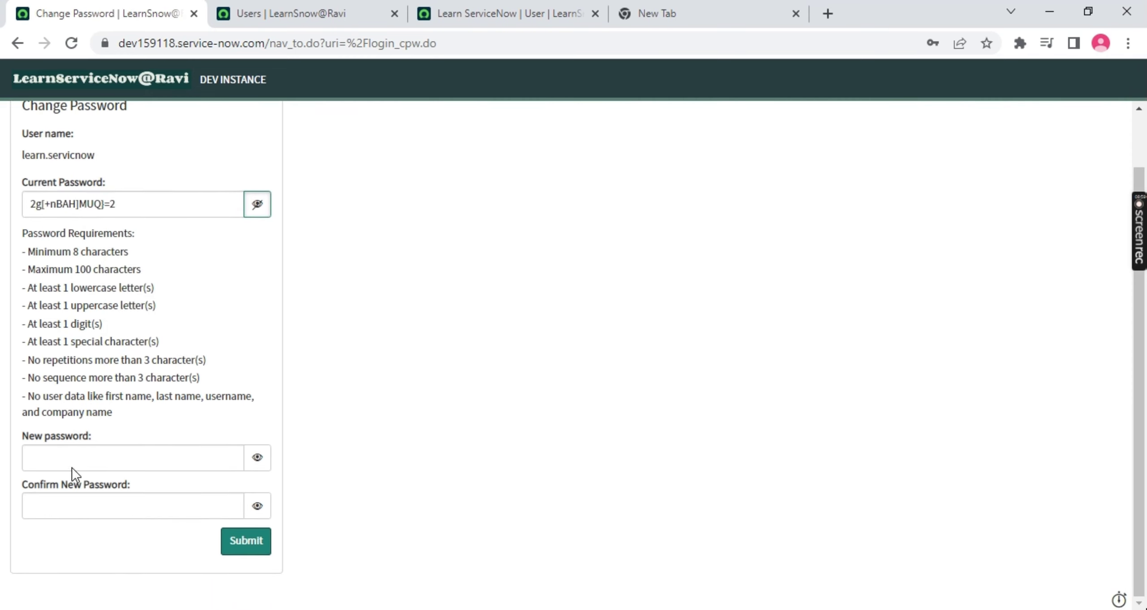
pyautogui.click(77, 455)
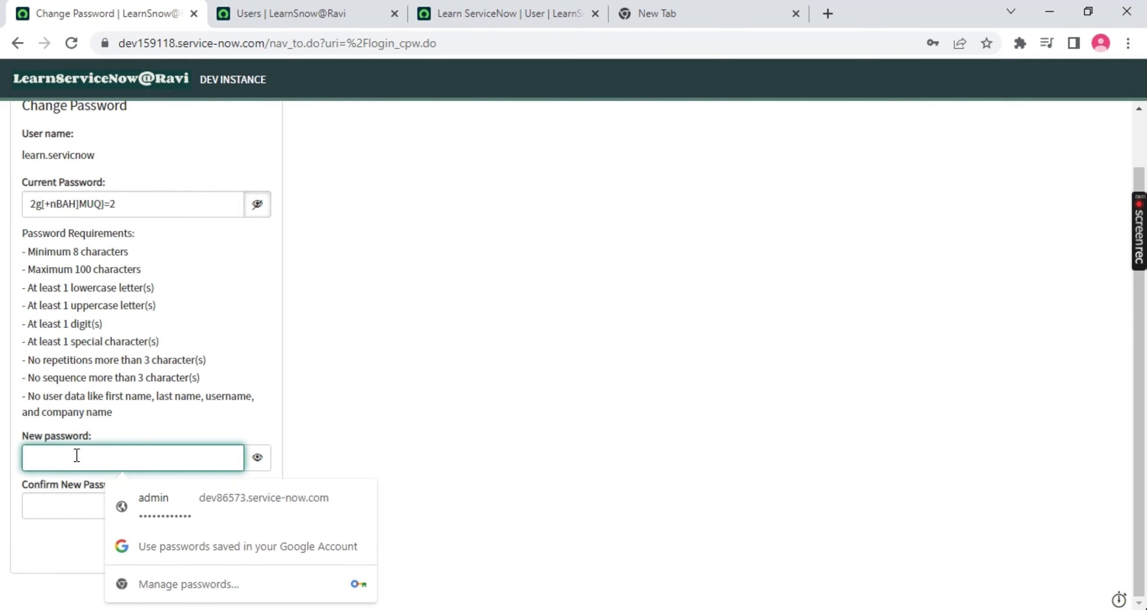
pyautogui.write('•••••••••')
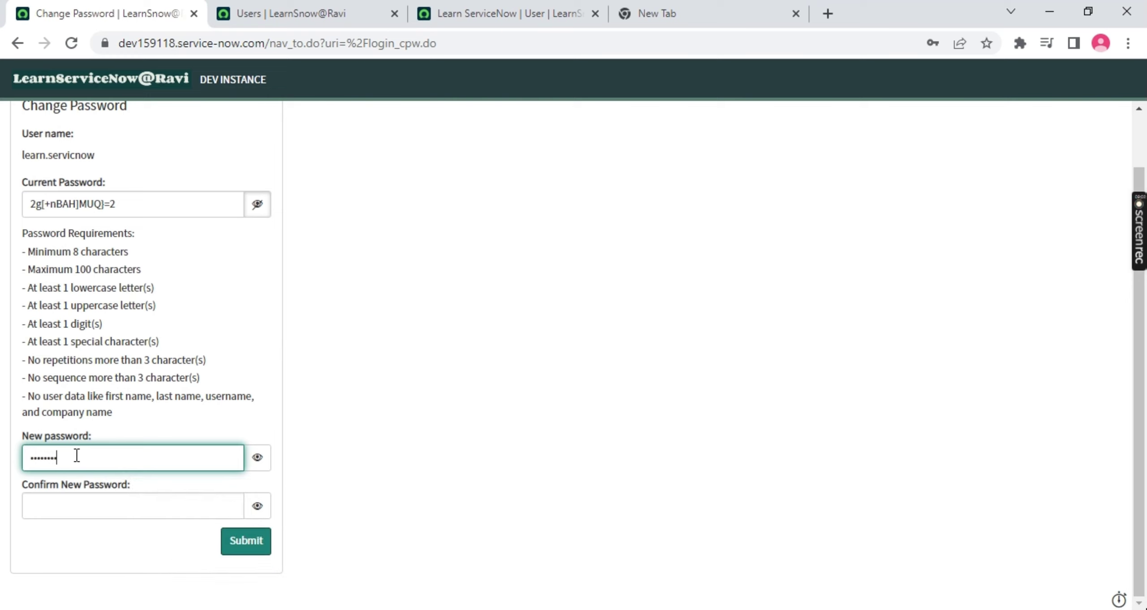
pyautogui.write('••••')
pyautogui.click(117, 514)
pyautogui.write('••')
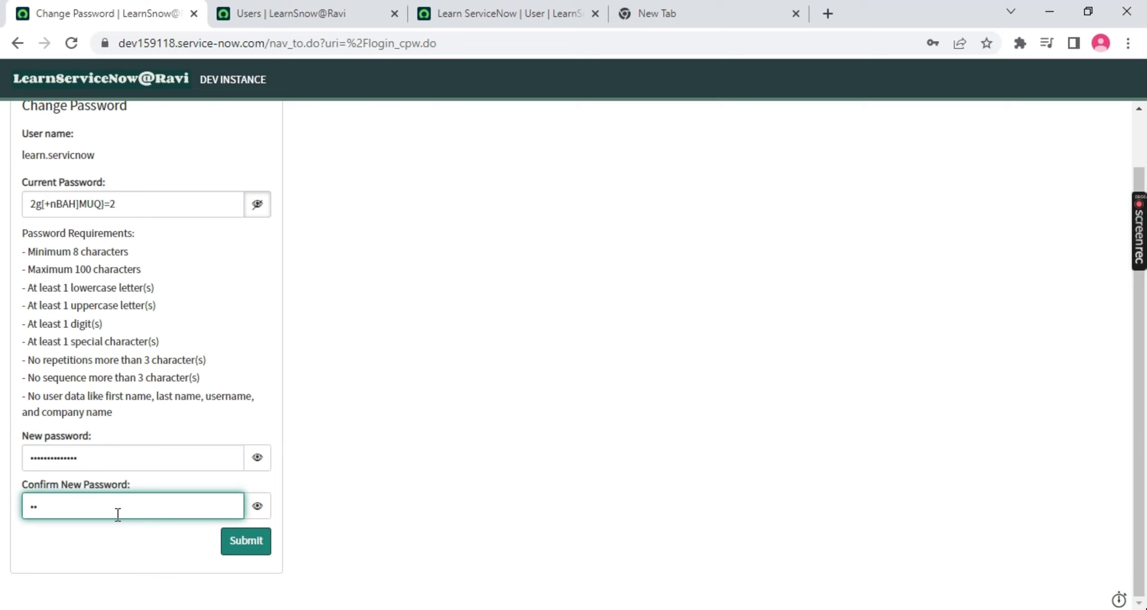
pyautogui.write('••••••••••••')
pyautogui.click(242, 540)
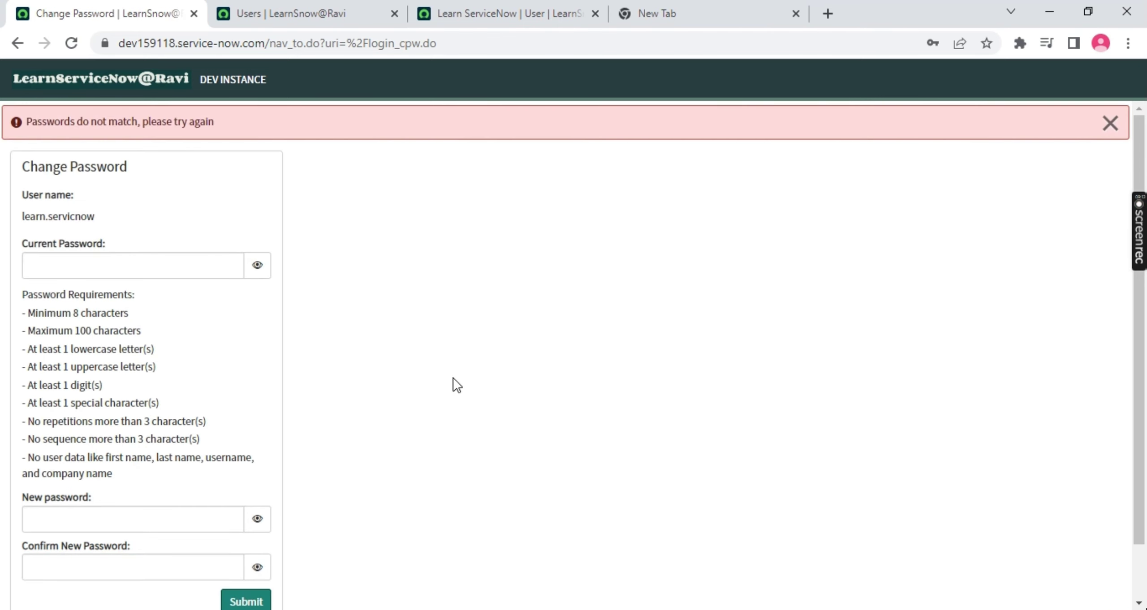
# Re-enter the current password and a matching new password and confirmation, then submit
pyautogui.click(93, 262)
pyautogui.write('•••••••••••••••')
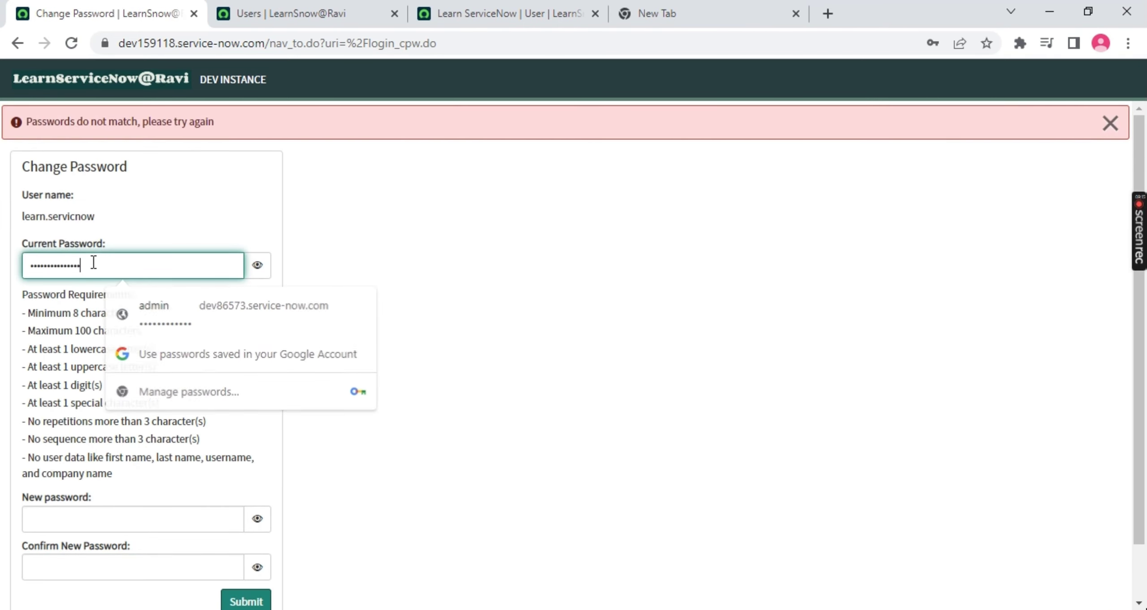
pyautogui.click(256, 267)
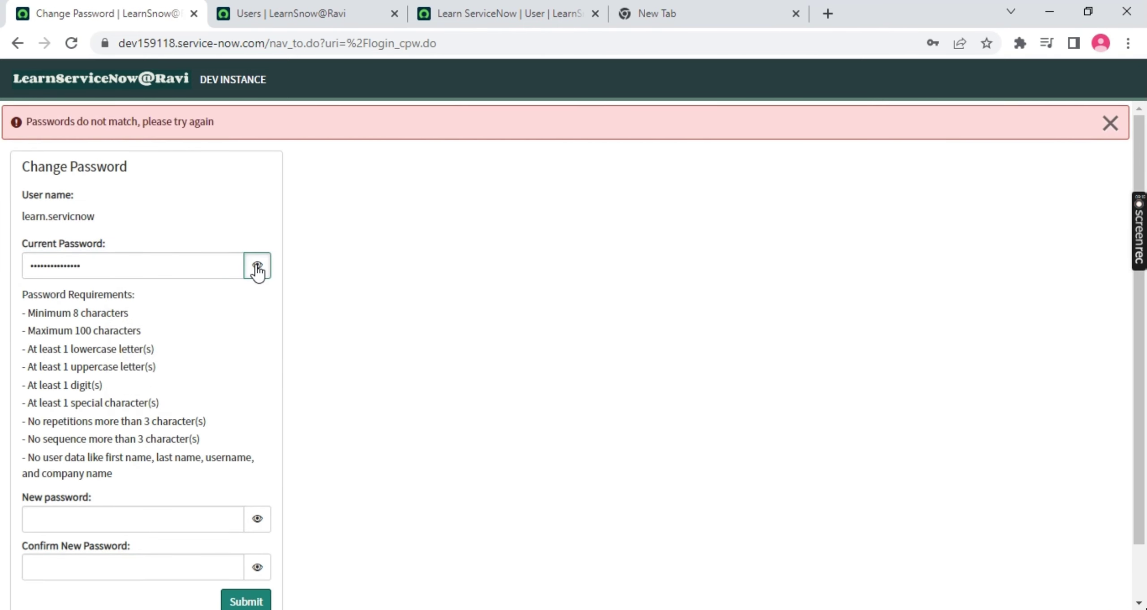
pyautogui.click(85, 524)
pyautogui.write('••••••••')
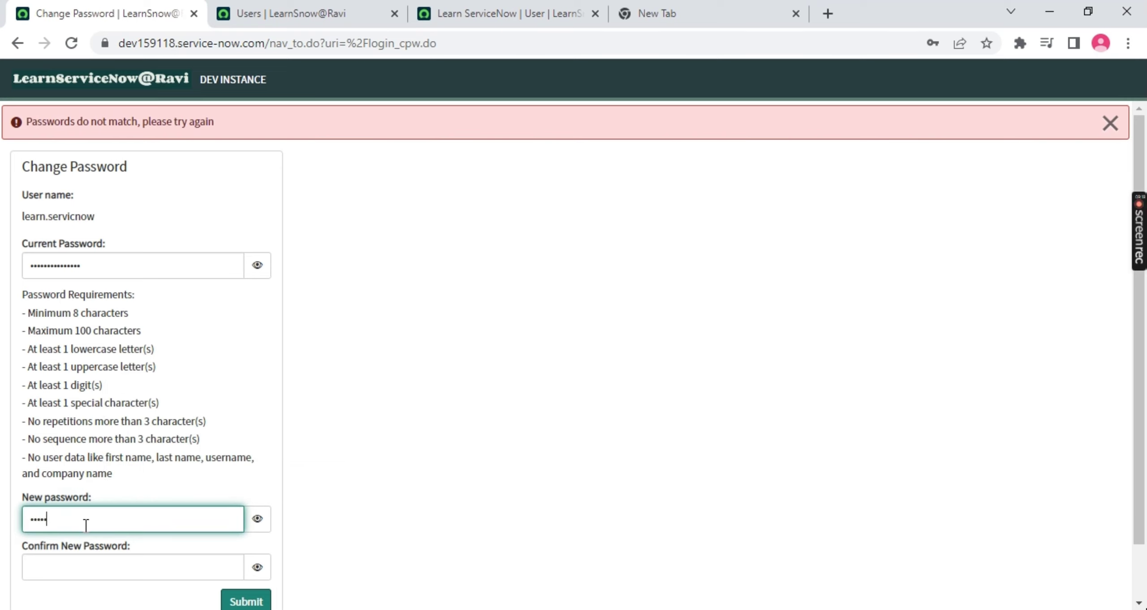
pyautogui.press('Tab')
pyautogui.press('Tab')
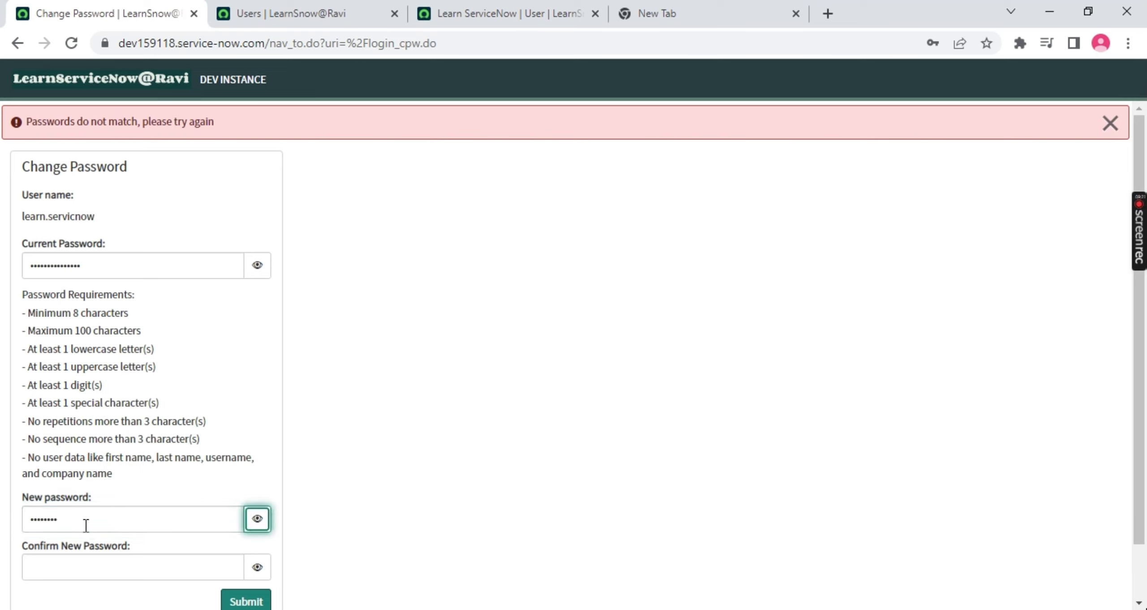
pyautogui.write('••••••••')
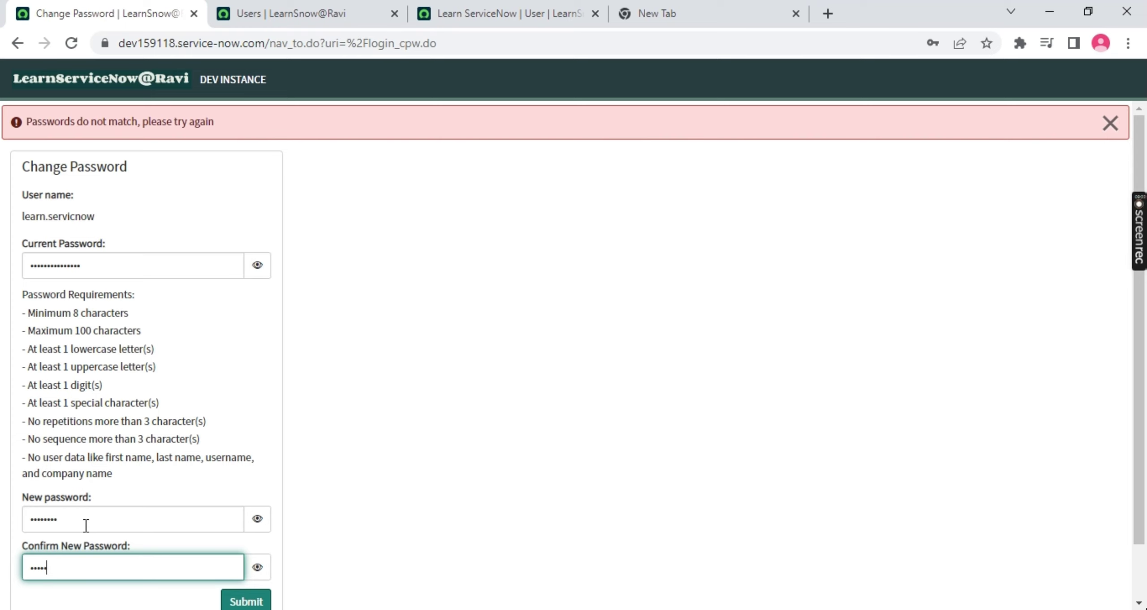
pyautogui.press('Return')
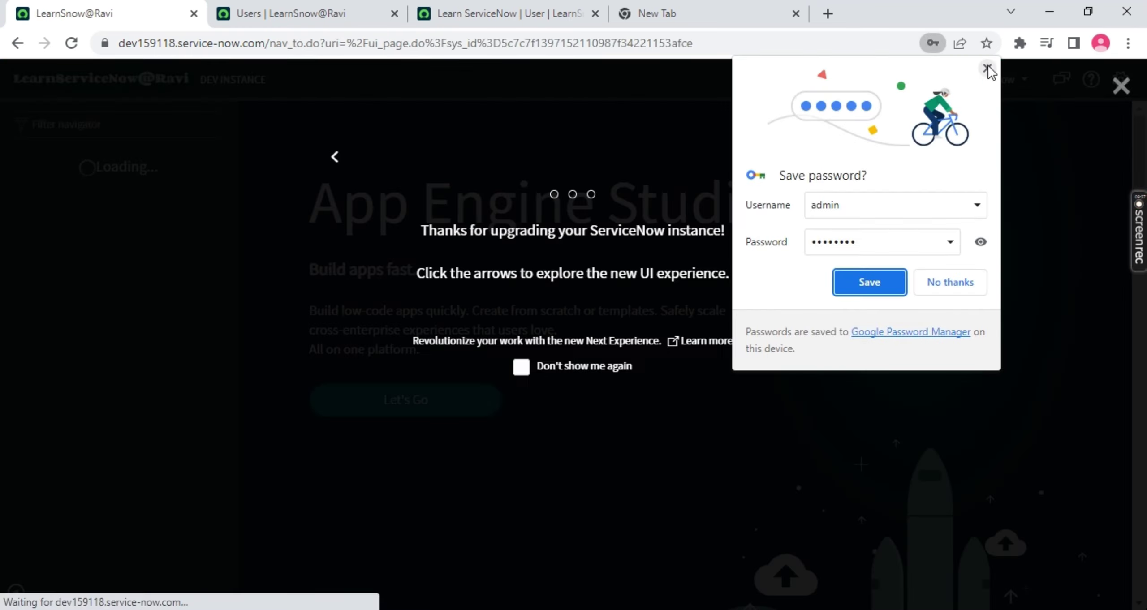
# Decline Chrome's password save and close the welcome tour with 'Don't show me again' ticked
pyautogui.click(988, 68)
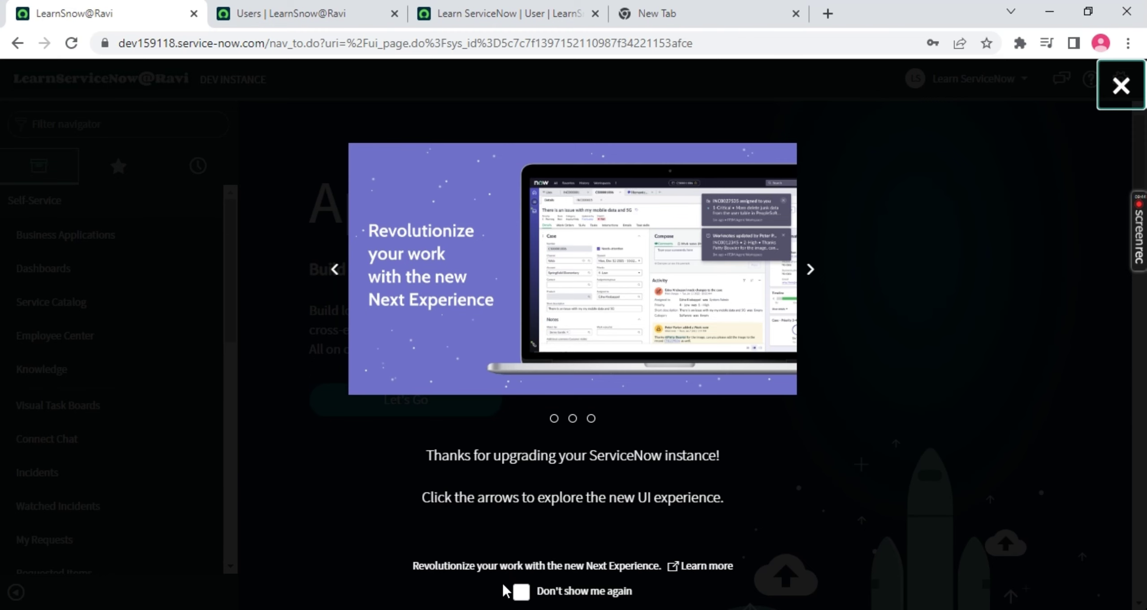
pyautogui.click(522, 592)
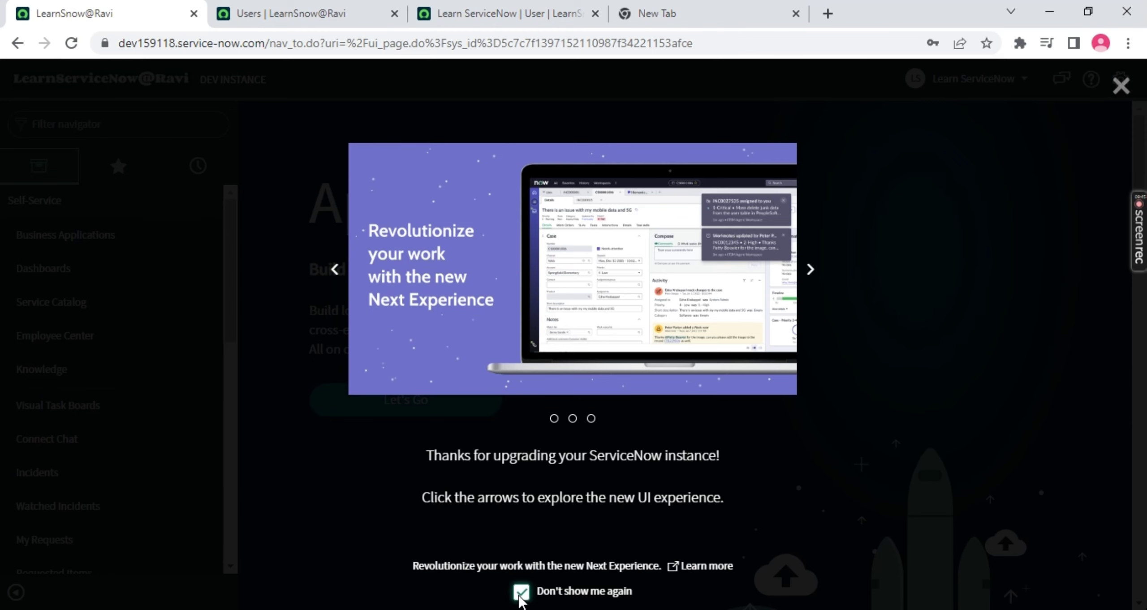
pyautogui.click(1121, 86)
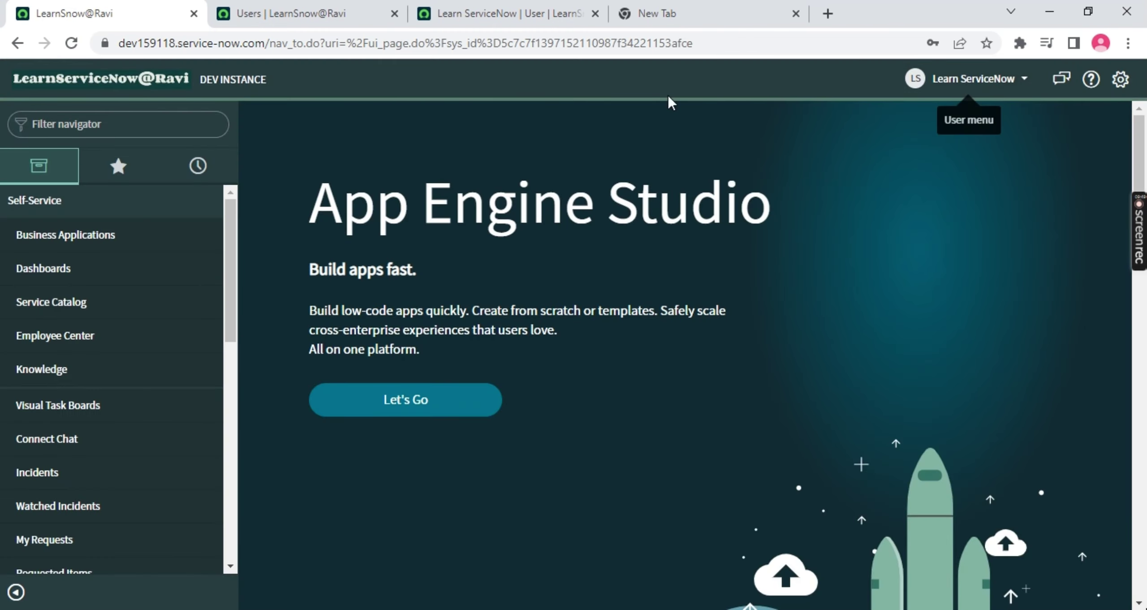
# Filter the navigator by 'incident' and open the Incidents module
pyautogui.scroll(-8, 226, 261)
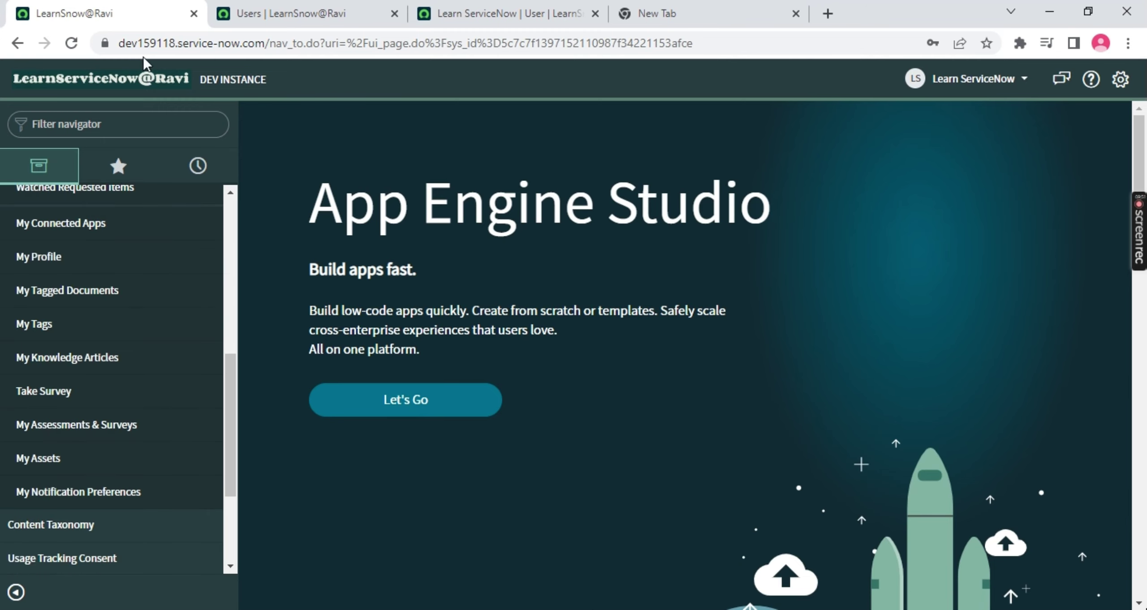
pyautogui.scroll(-3, 141, 282)
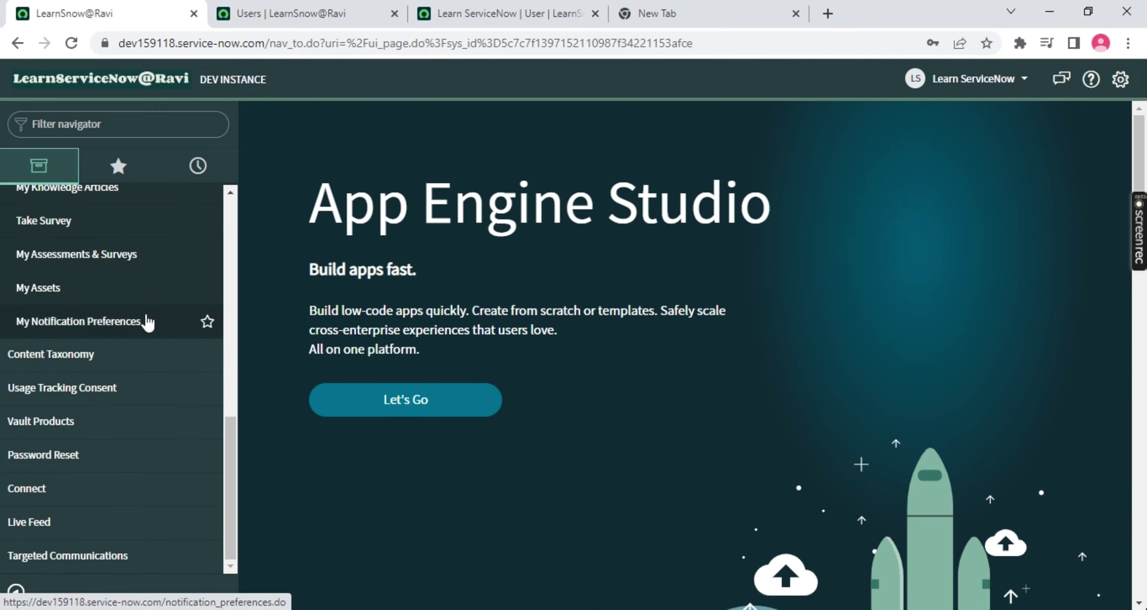
pyautogui.scroll(10, 148, 322)
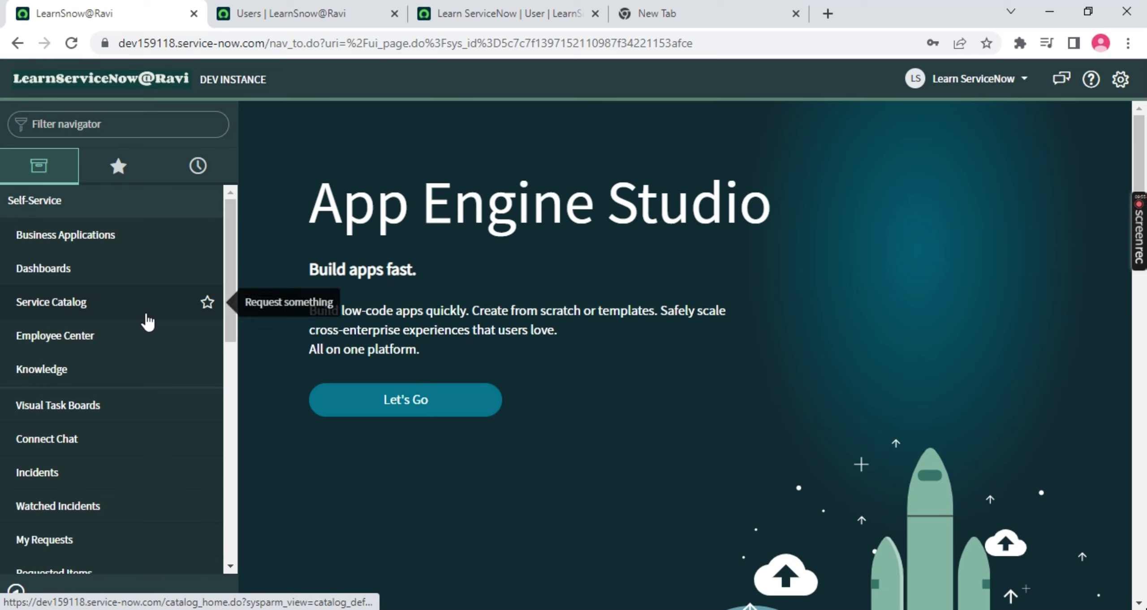
pyautogui.click(1008, 81)
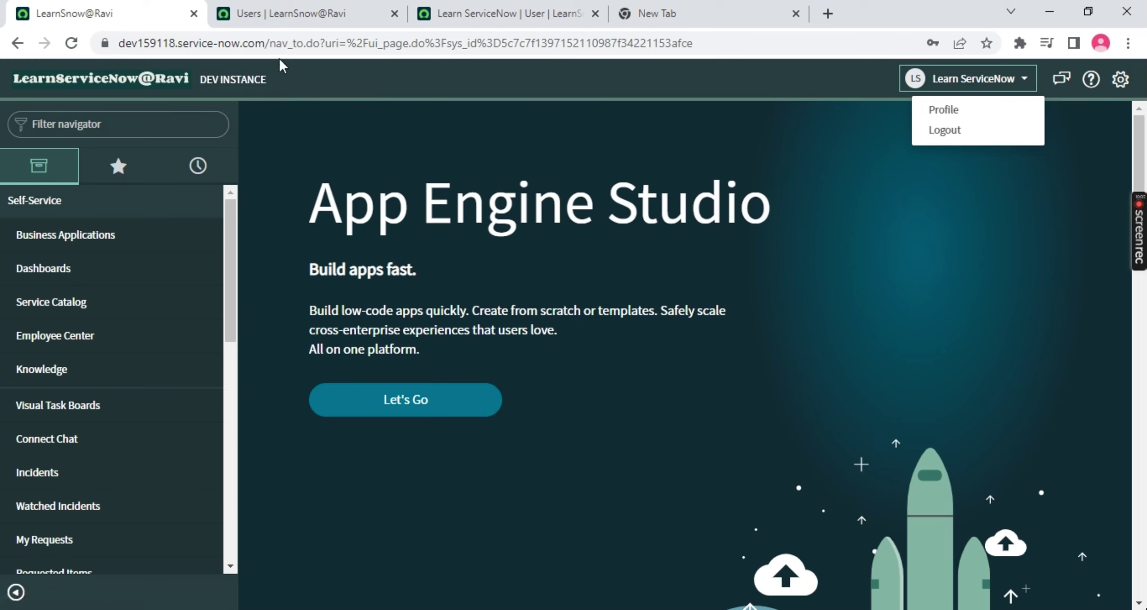
pyautogui.click(129, 130)
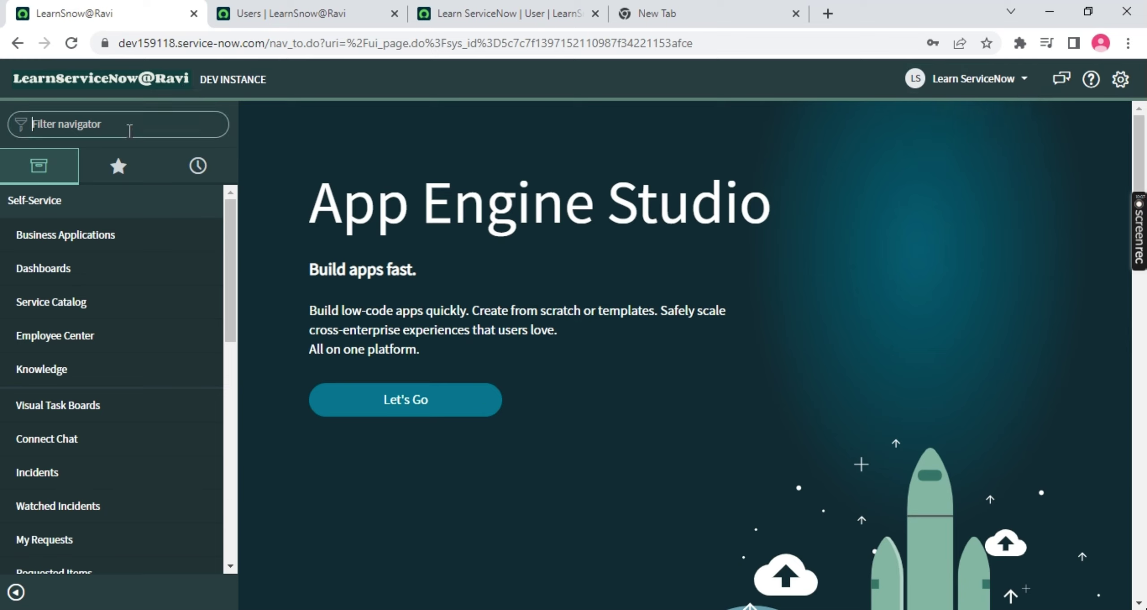
pyautogui.write('inciden')
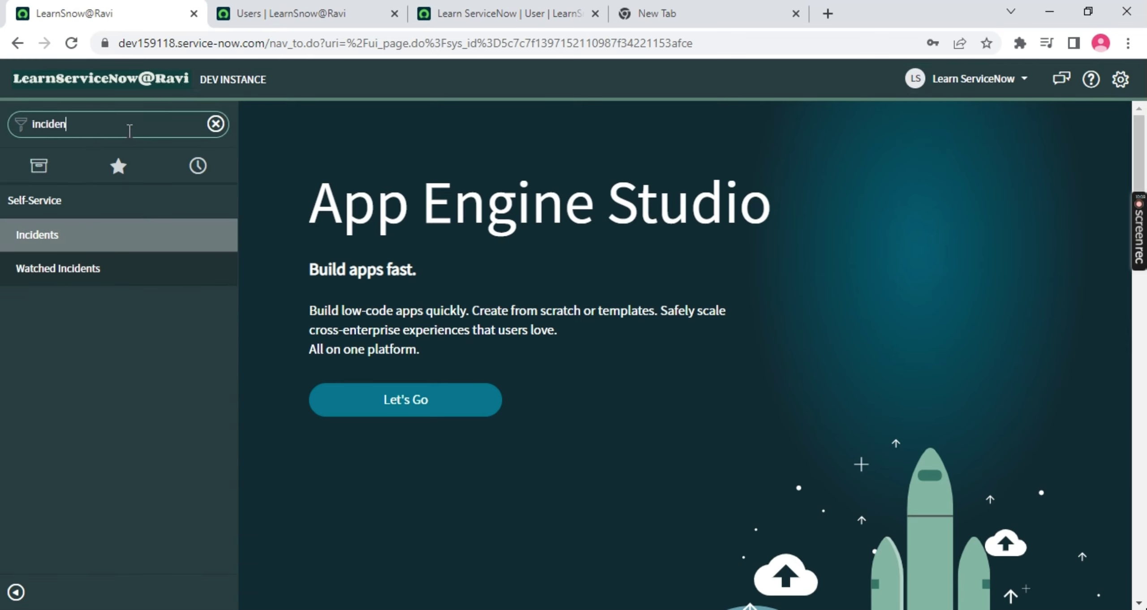
pyautogui.write('t')
pyautogui.click(43, 235)
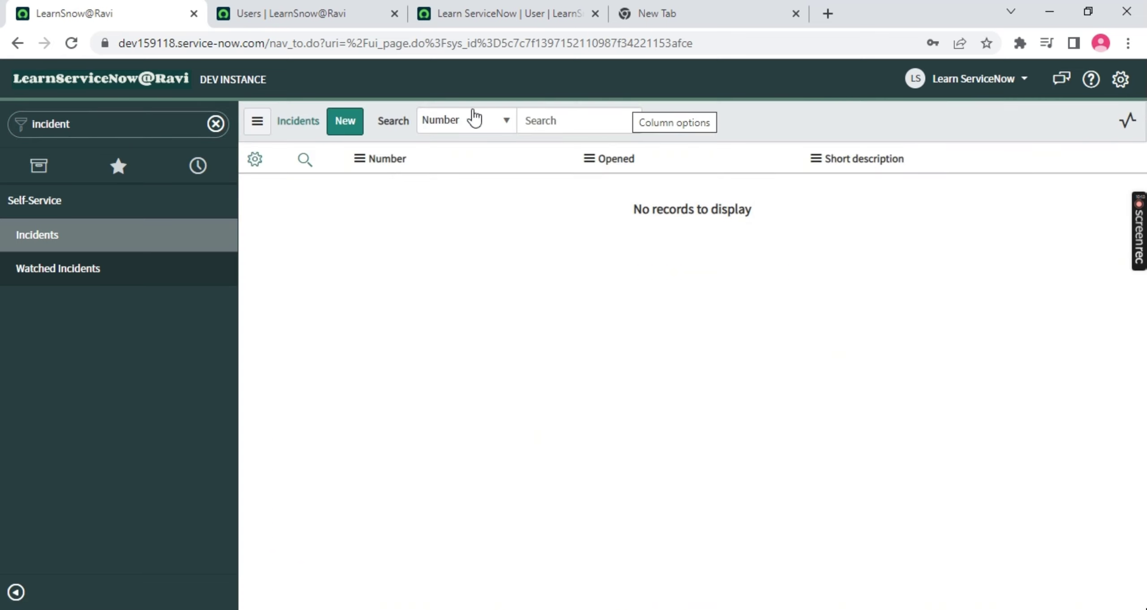
# Log out of the new user's account and enter 'admin' as the login user name
pyautogui.moveTo(569, 233); pyautogui.dragTo(840, 180)
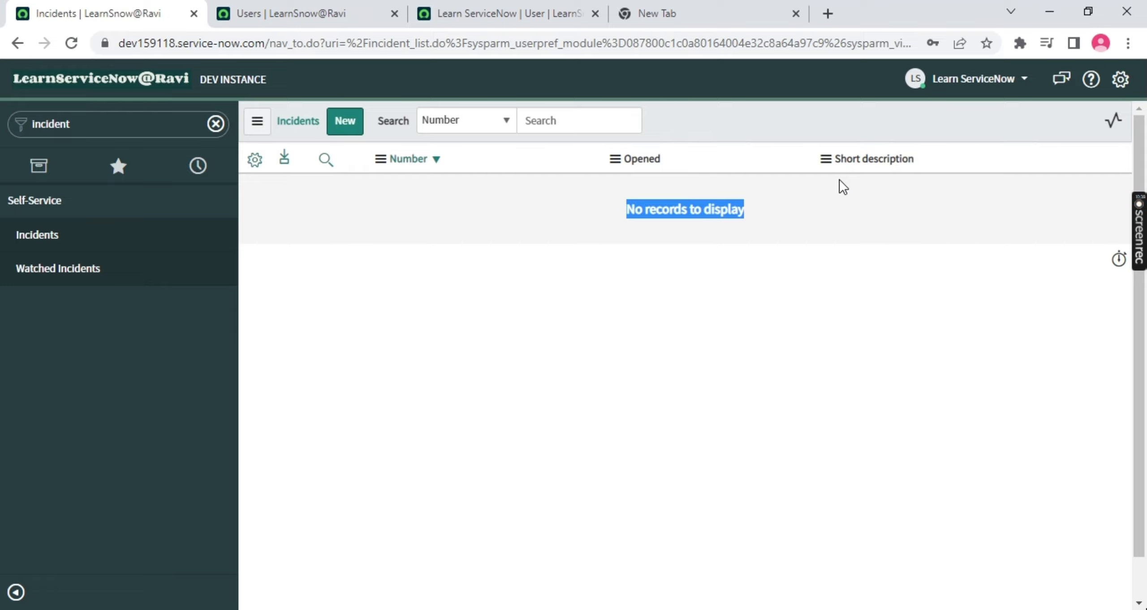
pyautogui.click(566, 265)
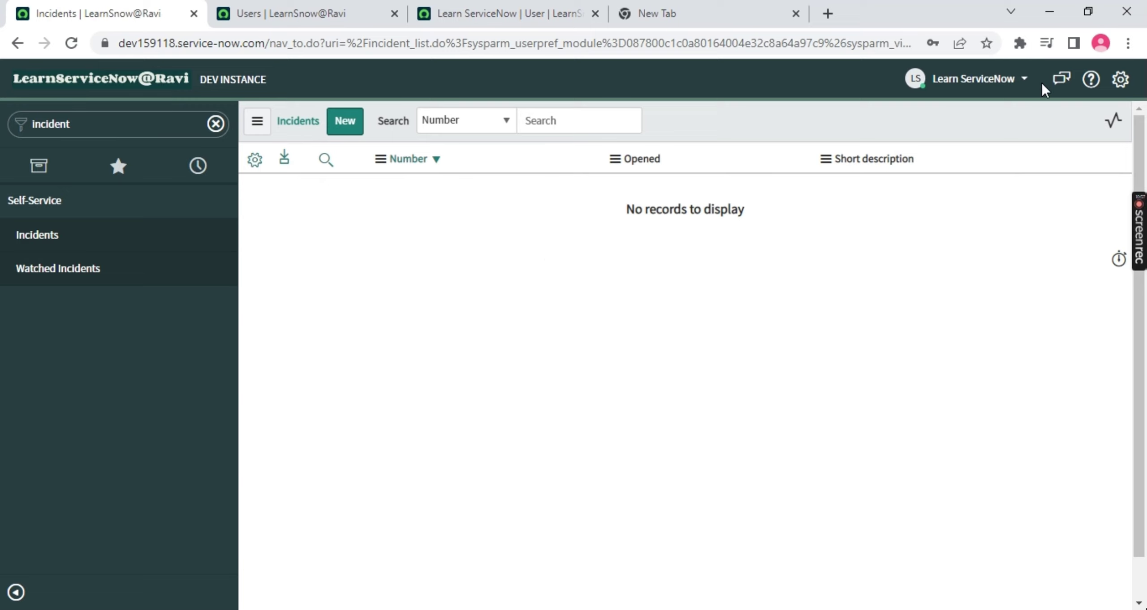
pyautogui.click(988, 85)
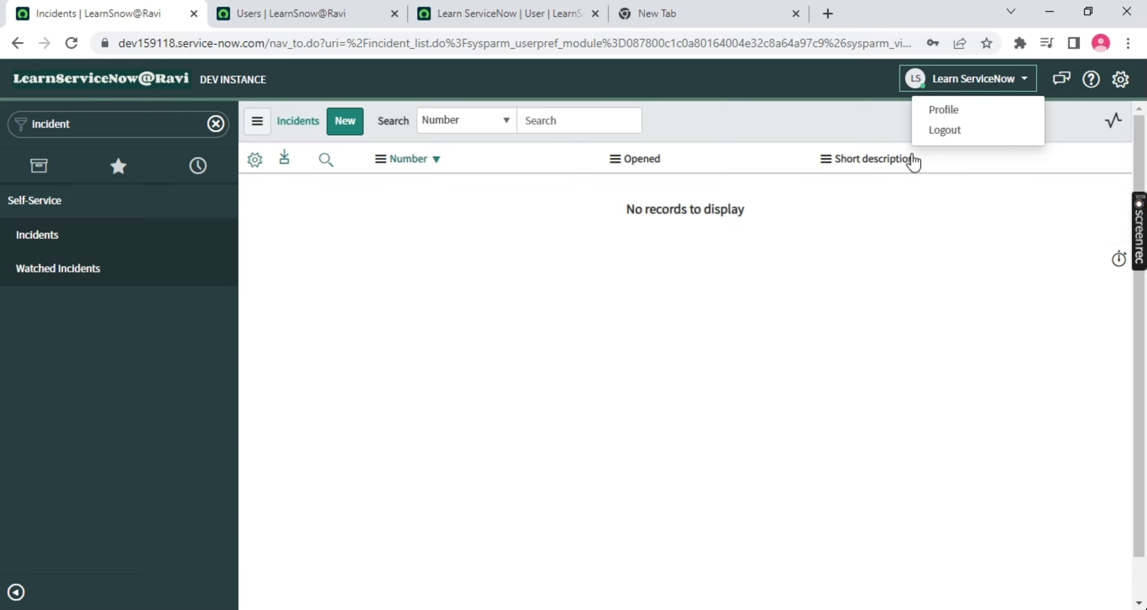
pyautogui.click(953, 134)
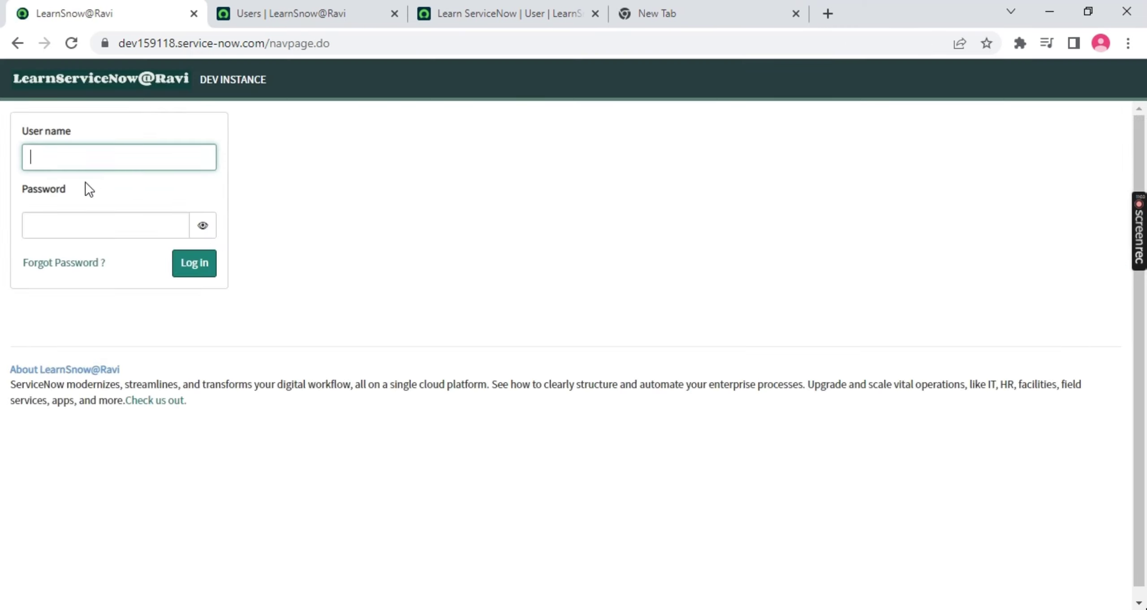
pyautogui.write('admin')
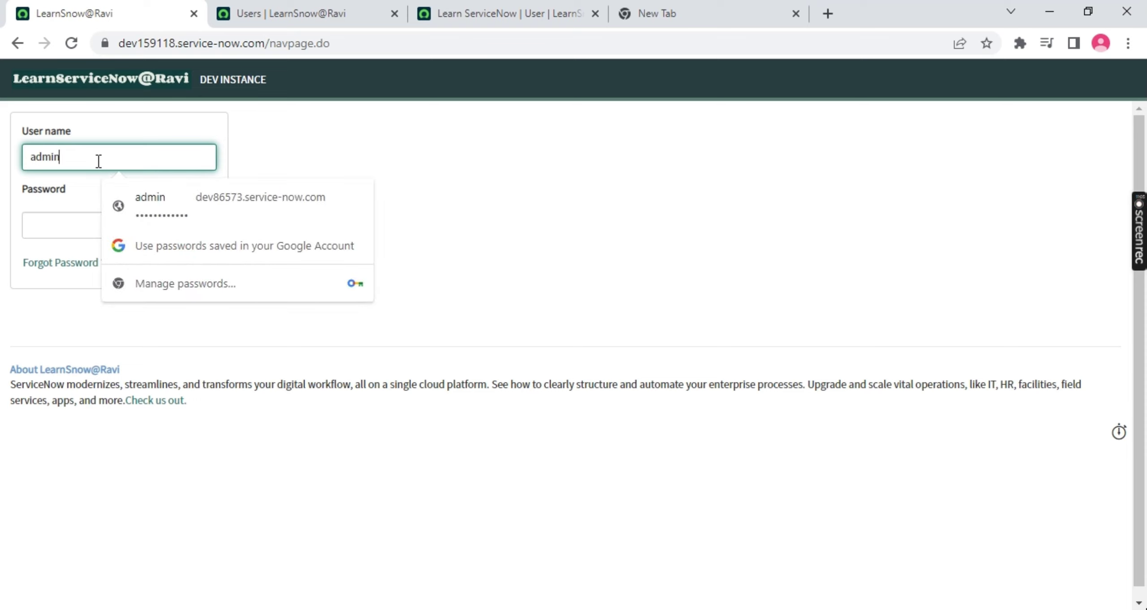
# Go to developer.servicenow.com in a new tab and launch the instance via My Instance's Start Building
pyautogui.click(345, 131)
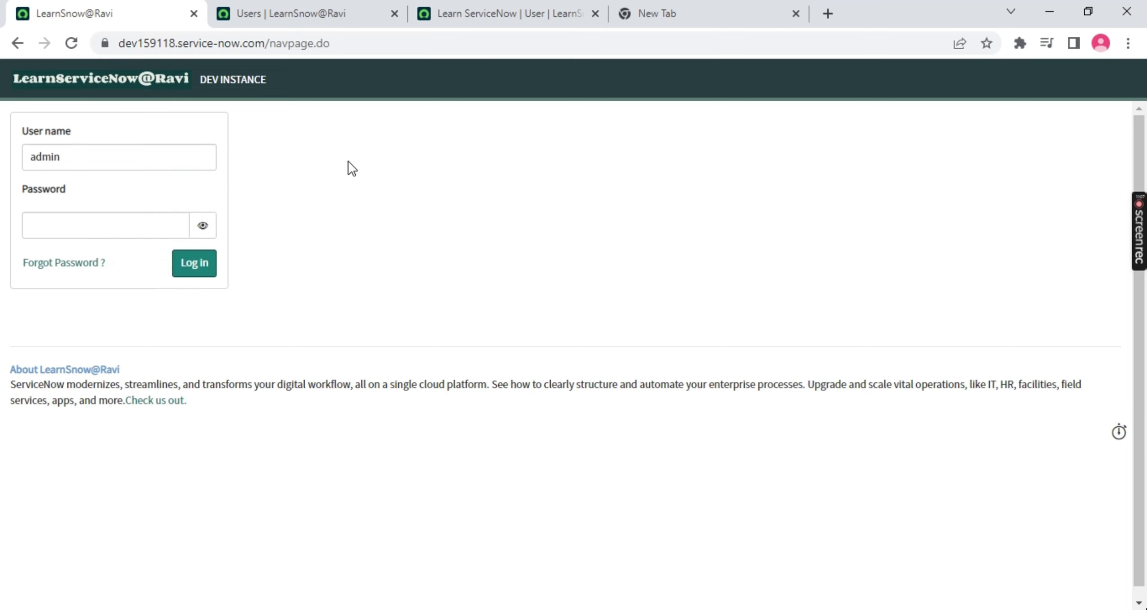
pyautogui.click(656, 15)
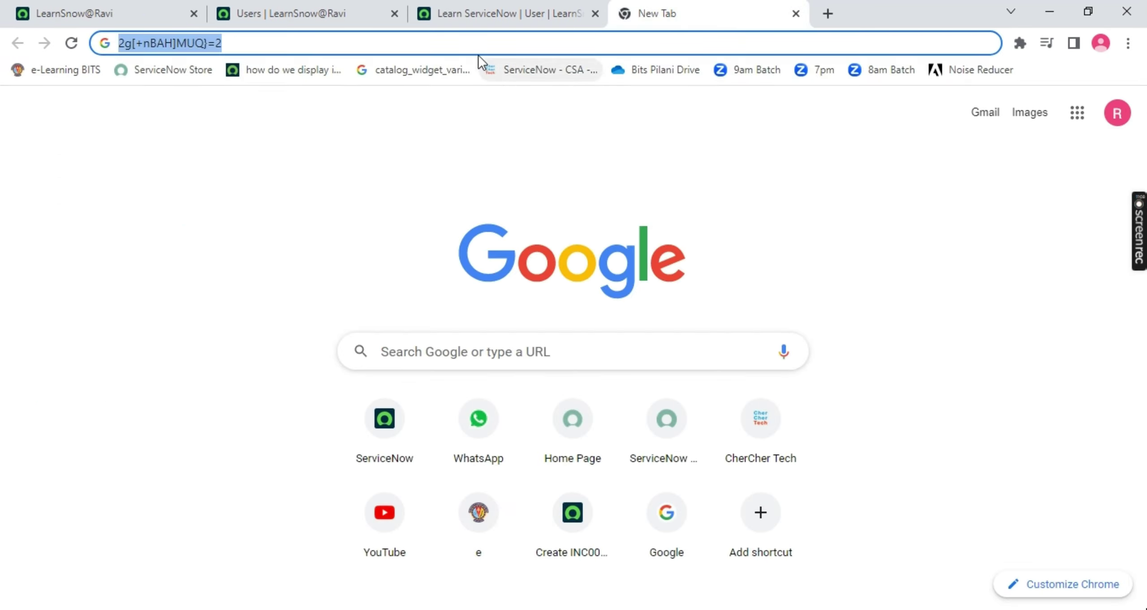
pyautogui.write('developer.servicenow.com/dev.do#!/home')
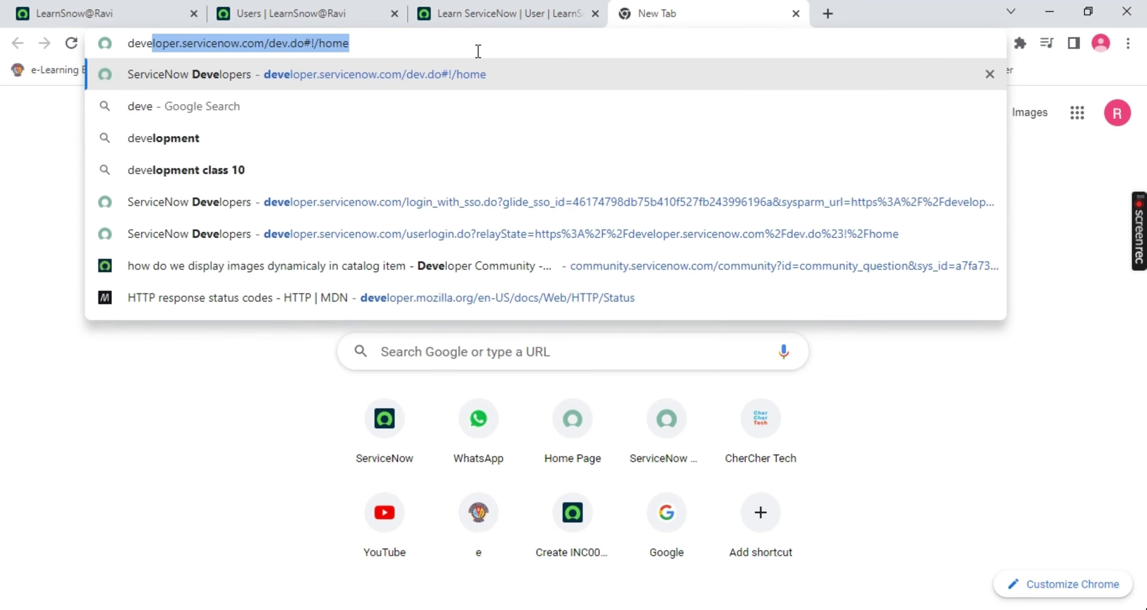
pyautogui.press('Return')
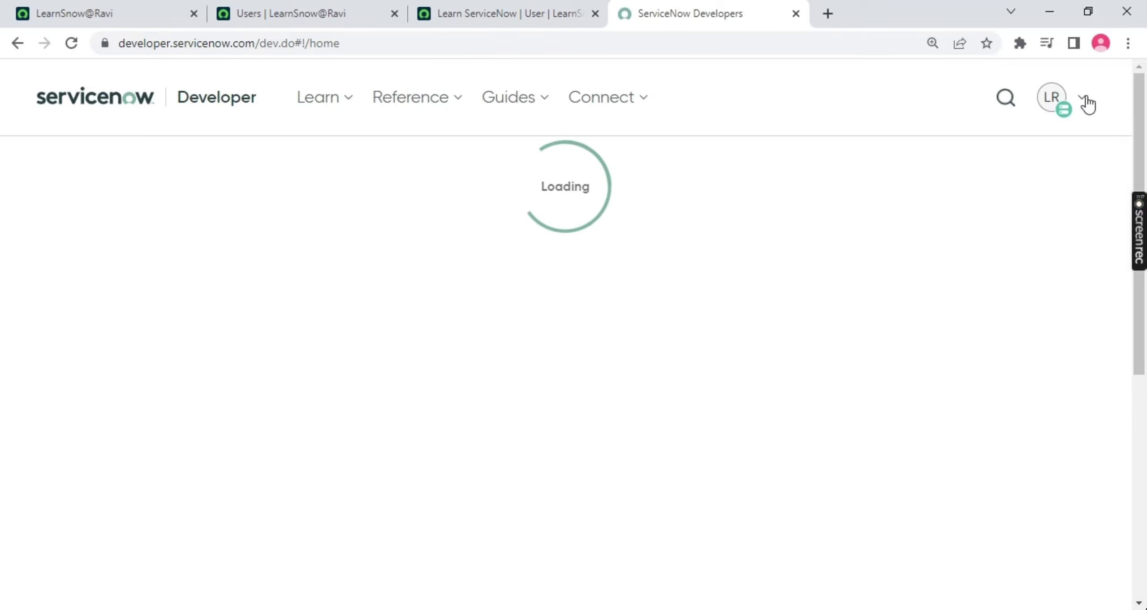
pyautogui.click(1084, 101)
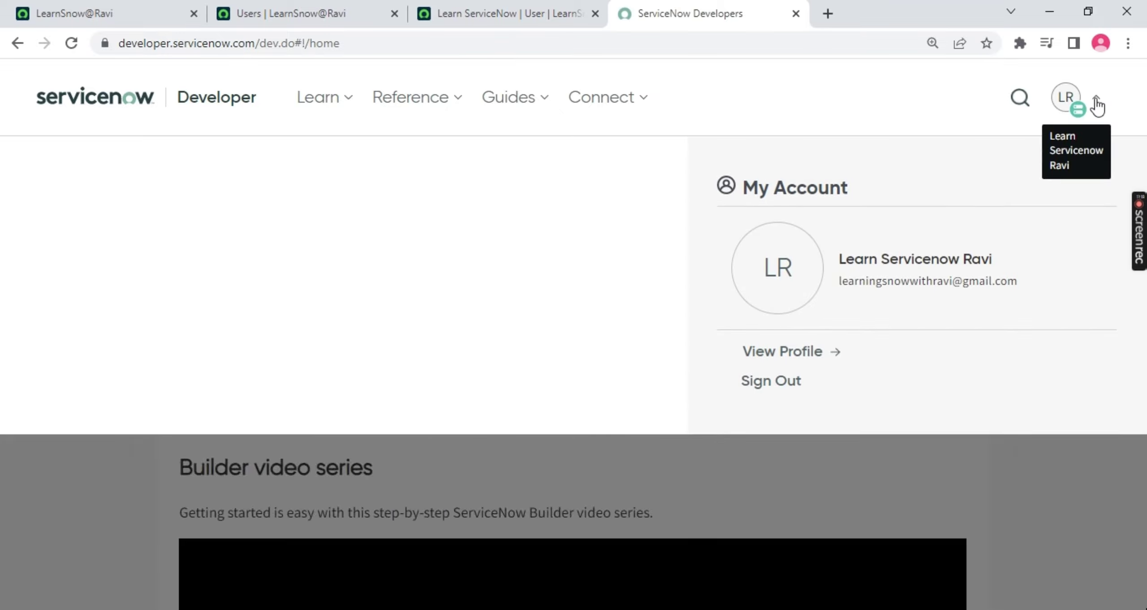
pyautogui.click(1097, 99)
pyautogui.click(1093, 100)
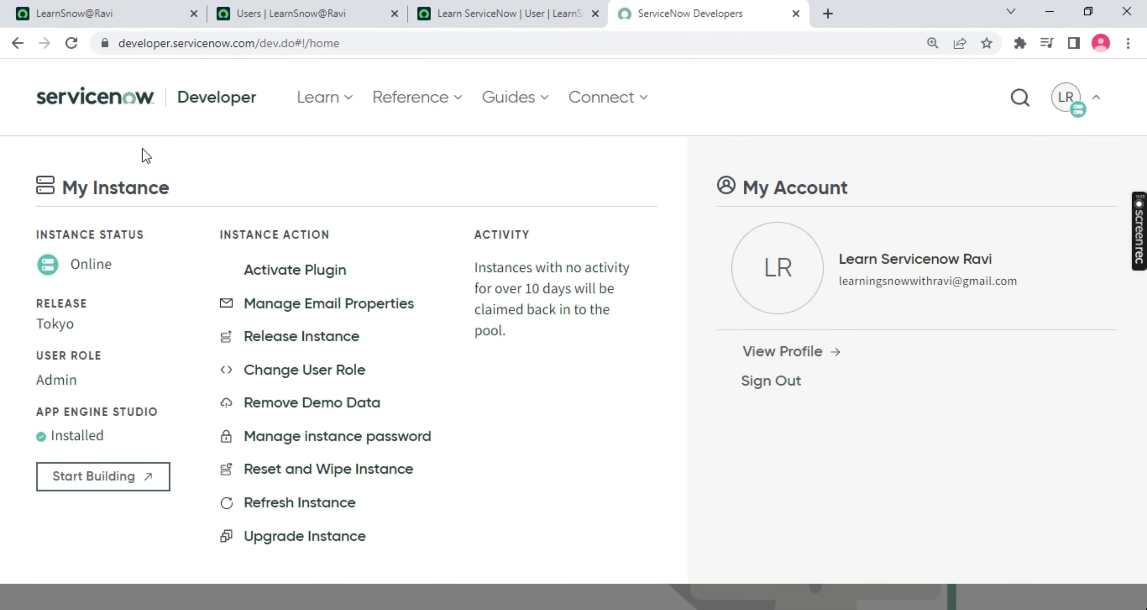
pyautogui.click(94, 482)
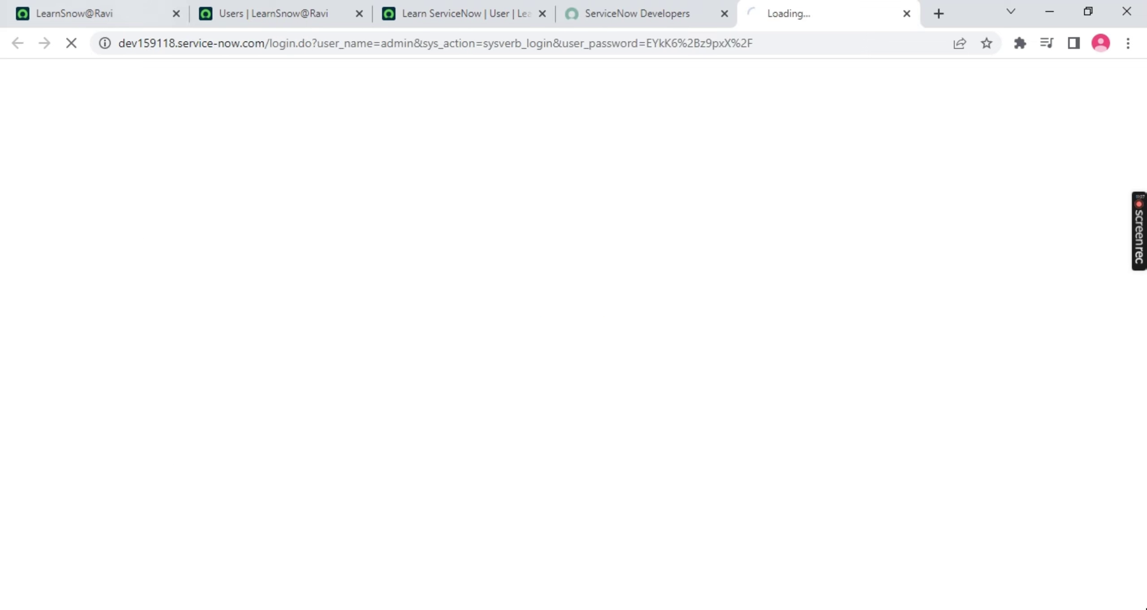
# Bring the admin instance tab forward and filter the navigator for 'inciden'
pyautogui.moveTo(866, 10); pyautogui.dragTo(166, 10)
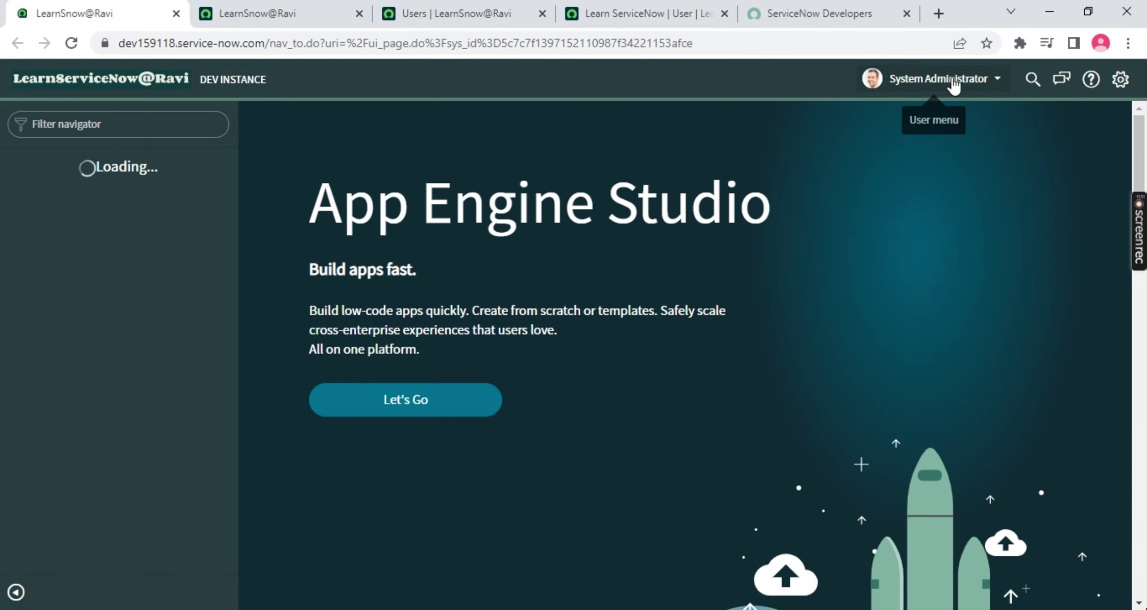
pyautogui.click(995, 81)
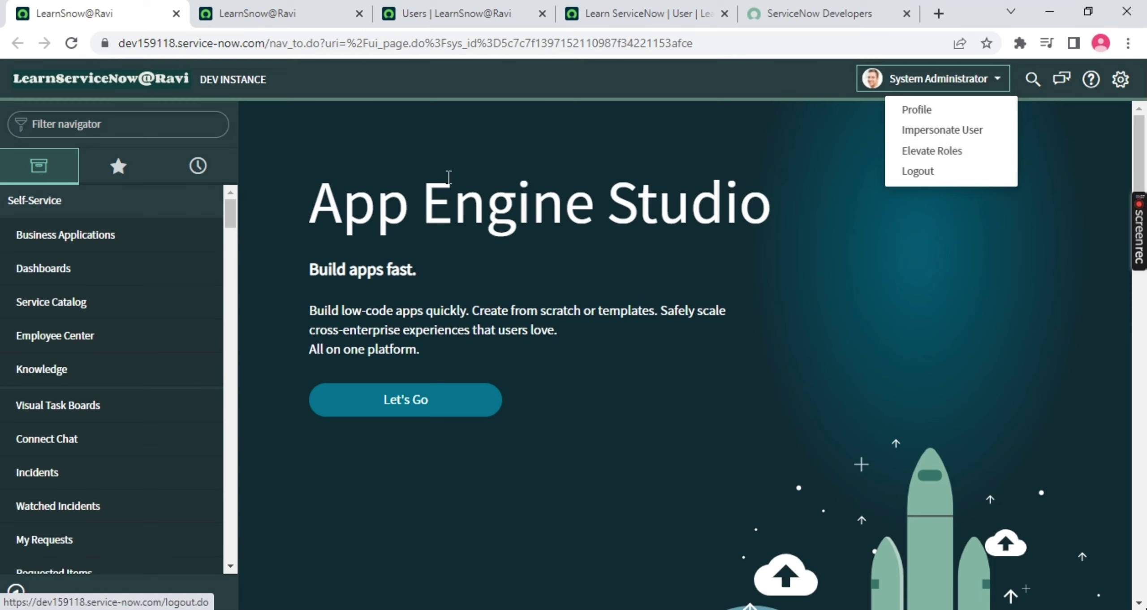
pyautogui.click(146, 118)
pyautogui.write('inciden')
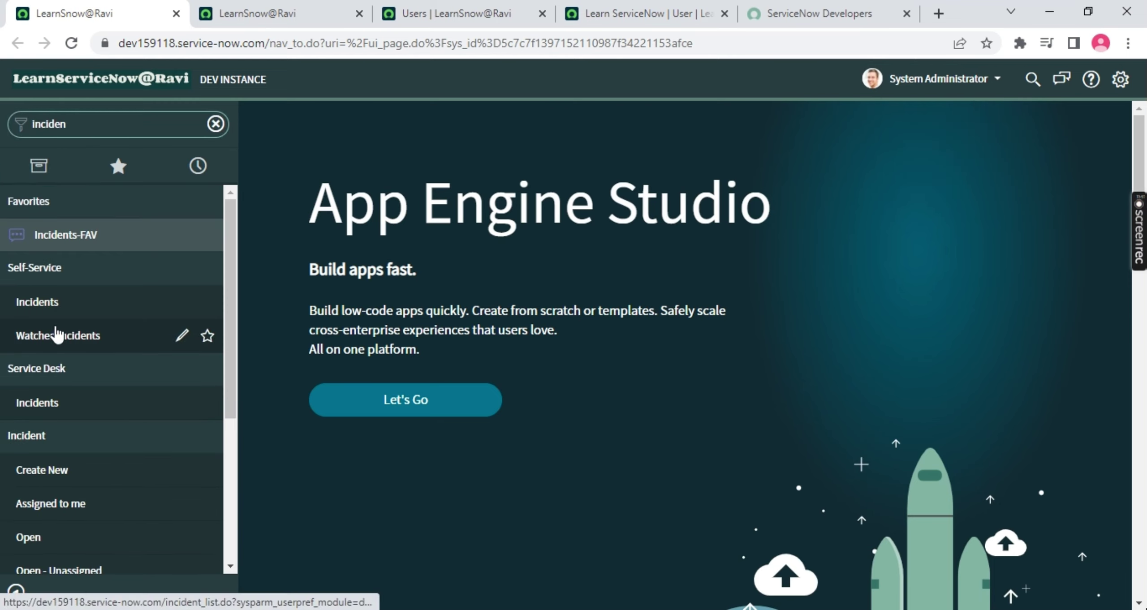
pyautogui.scroll(-3, 40, 345)
# Open Incident > All in a new tab, close it, and return to the Users list
pyautogui.middleClick(17, 479)
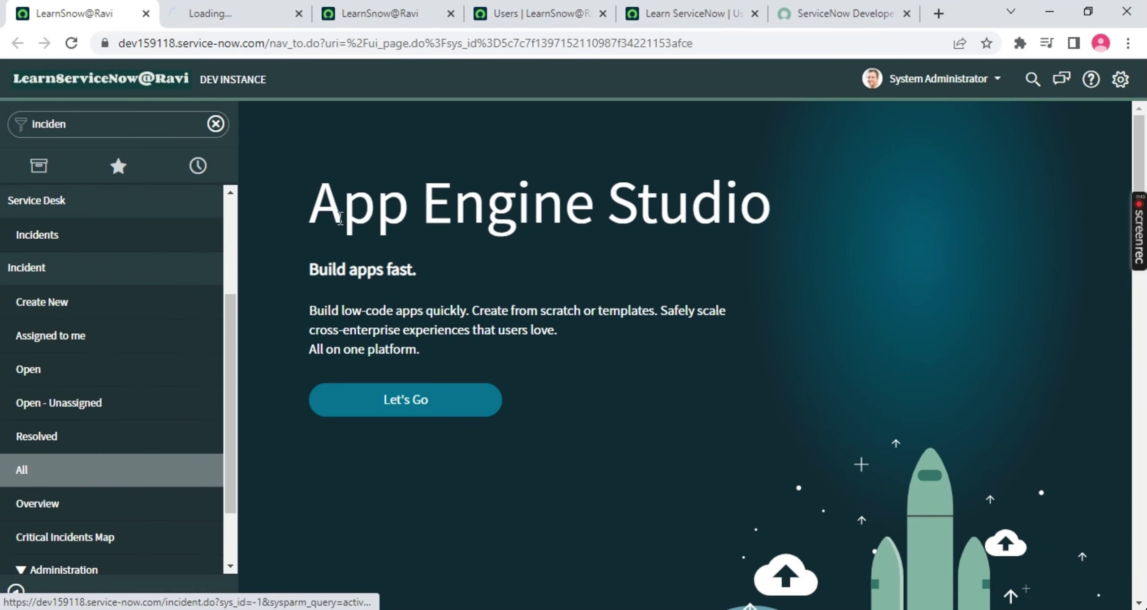
pyautogui.hotkey('ctrl', 'Tab')
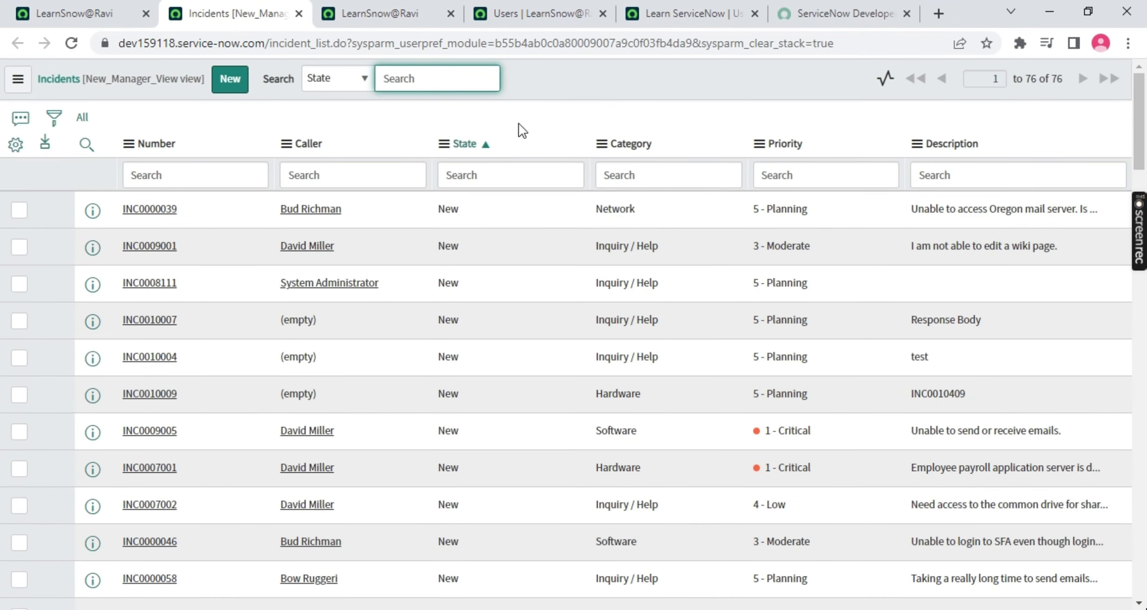
pyautogui.click(299, 13)
pyautogui.click(334, 23)
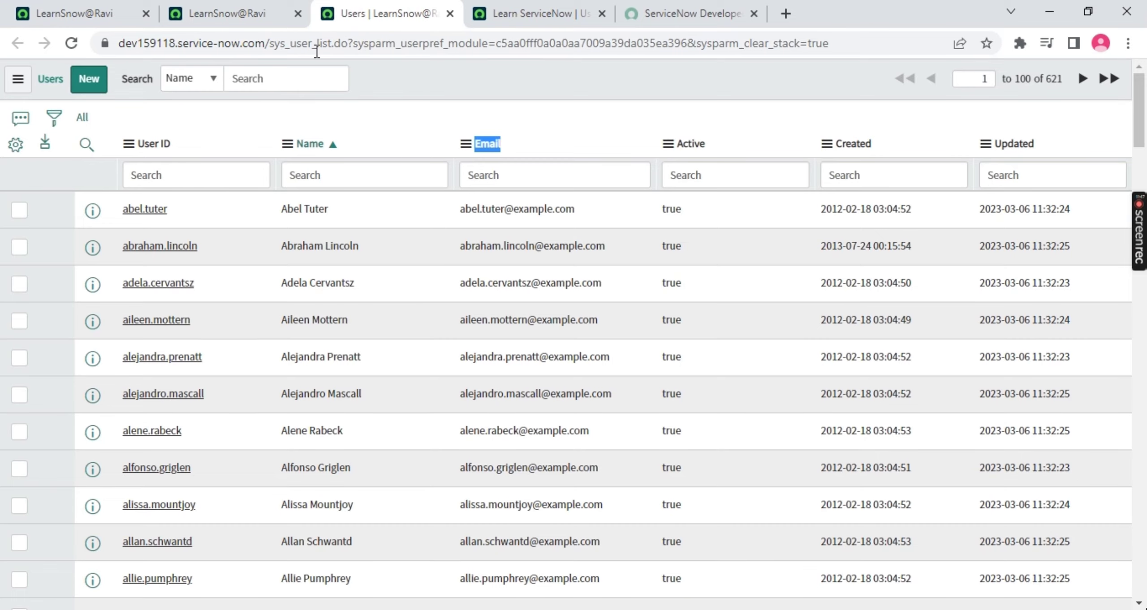
# Close the leftover login page and Users list tabs, keeping the user's form
pyautogui.click(233, 15)
pyautogui.hotkey('ctrl', 'Tab')
pyautogui.hotkey('ctrl', 'Tab')
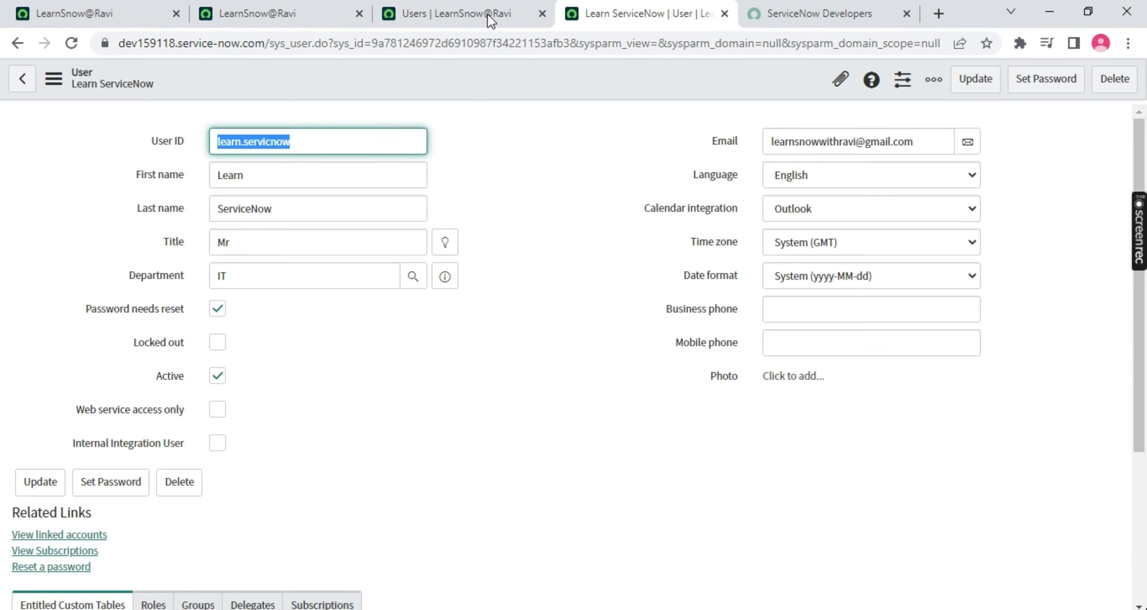
pyautogui.click(359, 13)
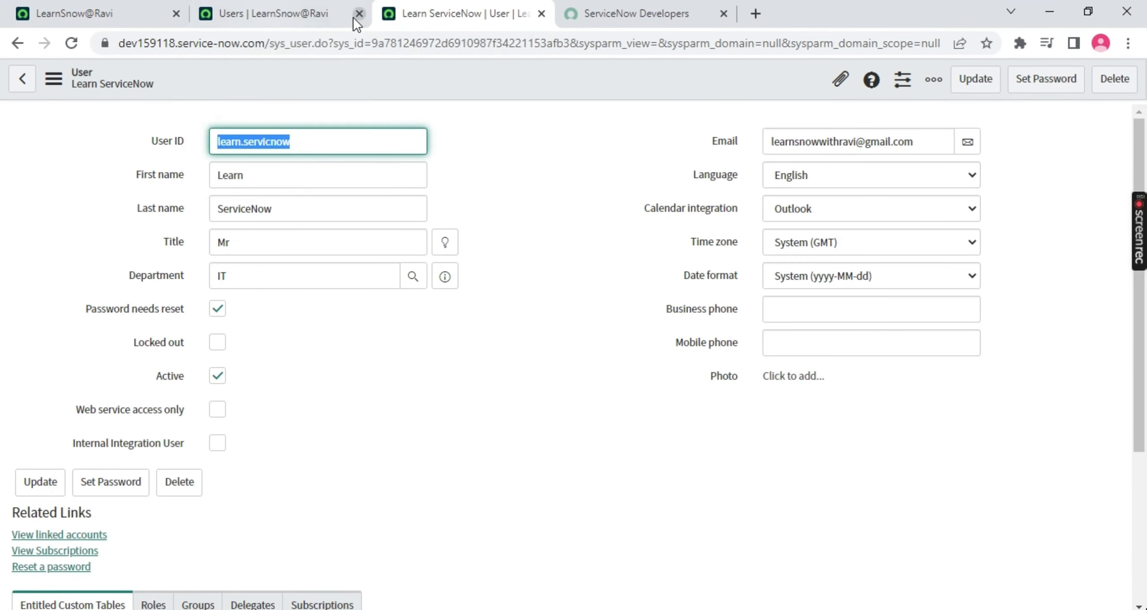
pyautogui.click(359, 13)
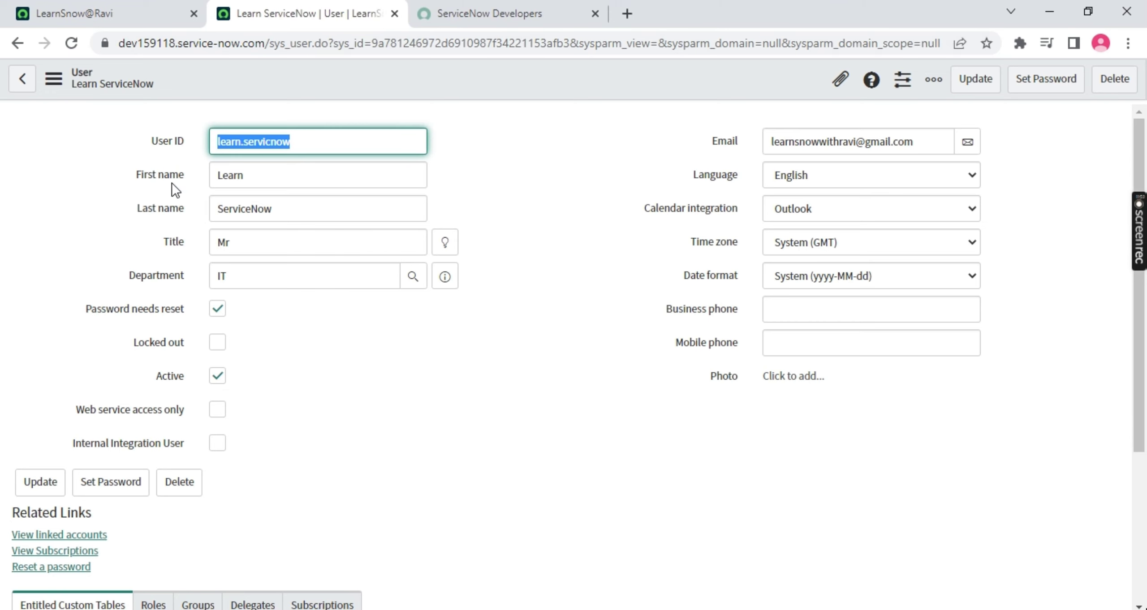
# Open Edit on the user's Roles related list and continue past the security warning
pyautogui.scroll(-5, 172, 183)
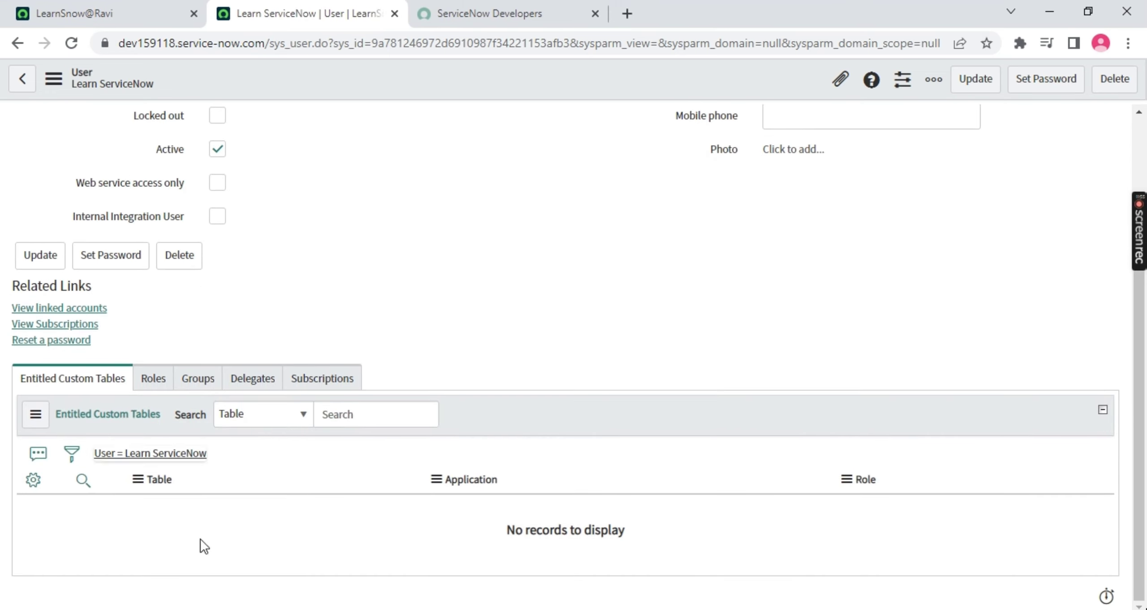
pyautogui.click(166, 388)
pyautogui.click(152, 393)
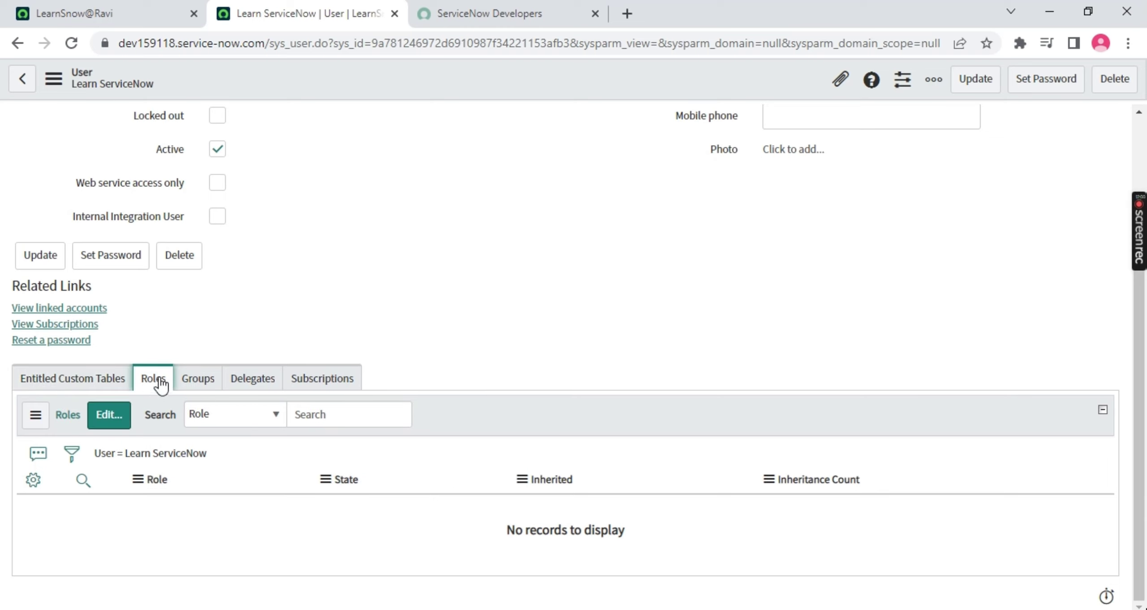
pyautogui.click(109, 415)
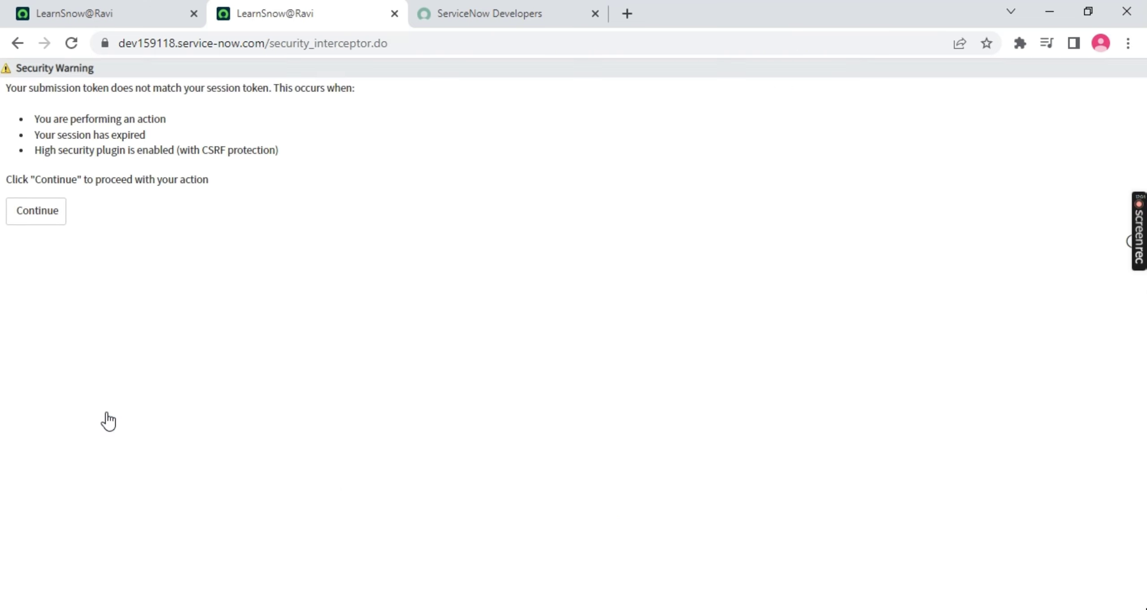
pyautogui.click(27, 219)
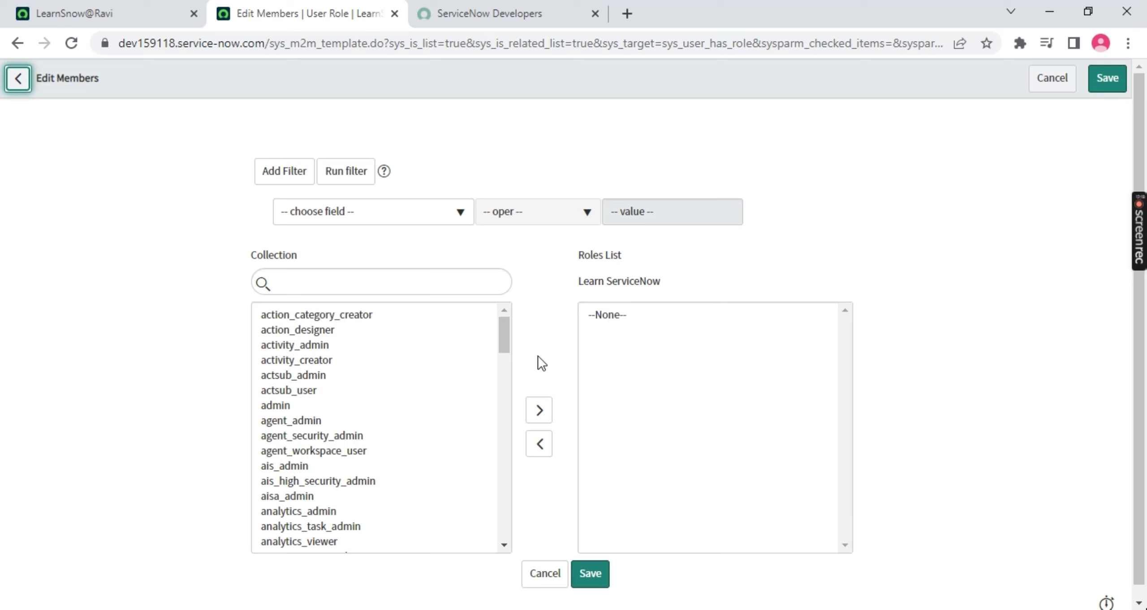
pyautogui.moveTo(509, 336); pyautogui.dragTo(487, 301)
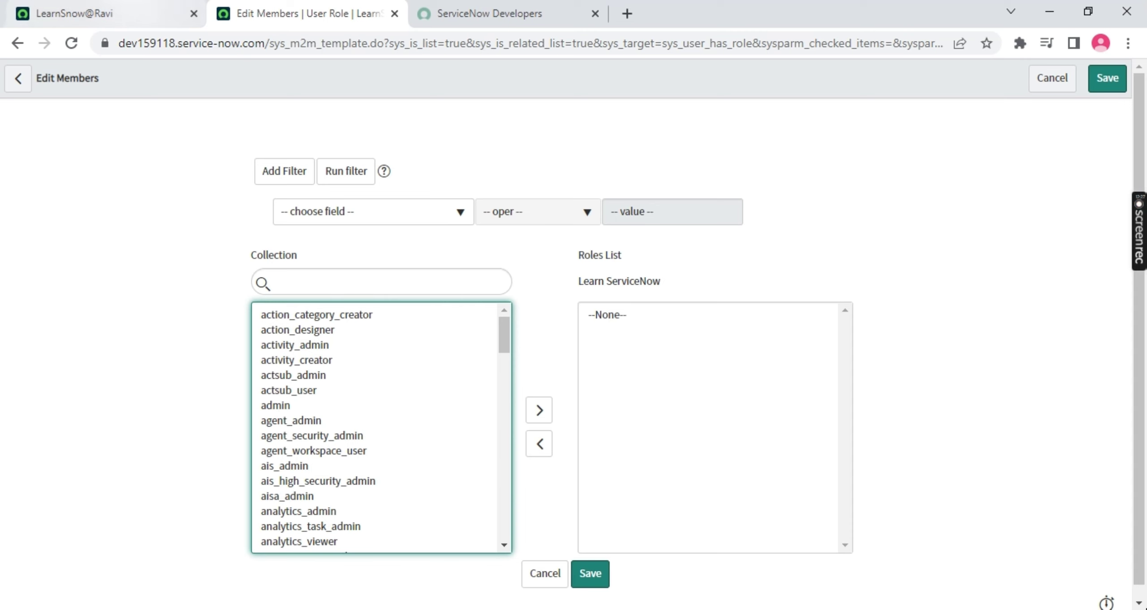
pyautogui.click(108, 14)
pyautogui.click(92, 117)
pyautogui.press('BackSpace')
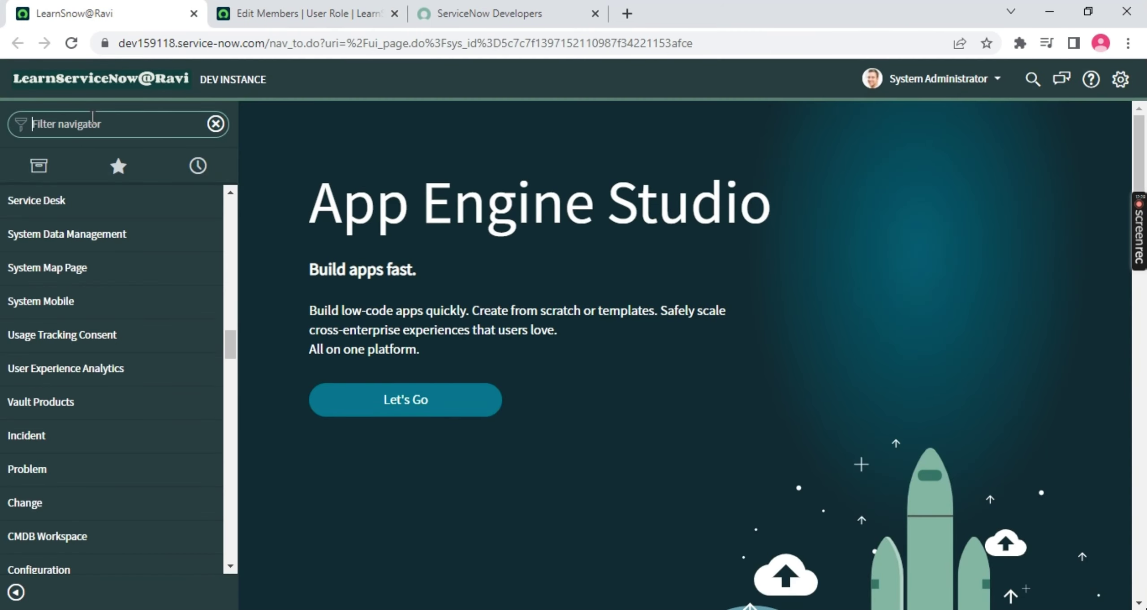
pyautogui.write('users')
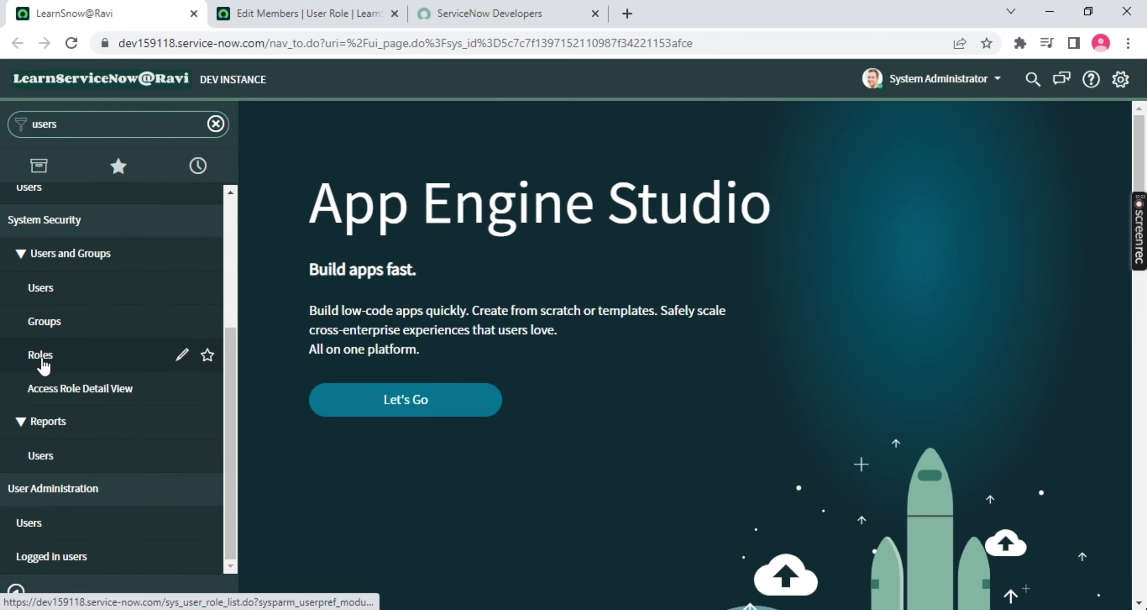
pyautogui.middleClick(96, 366)
pyautogui.click(269, 13)
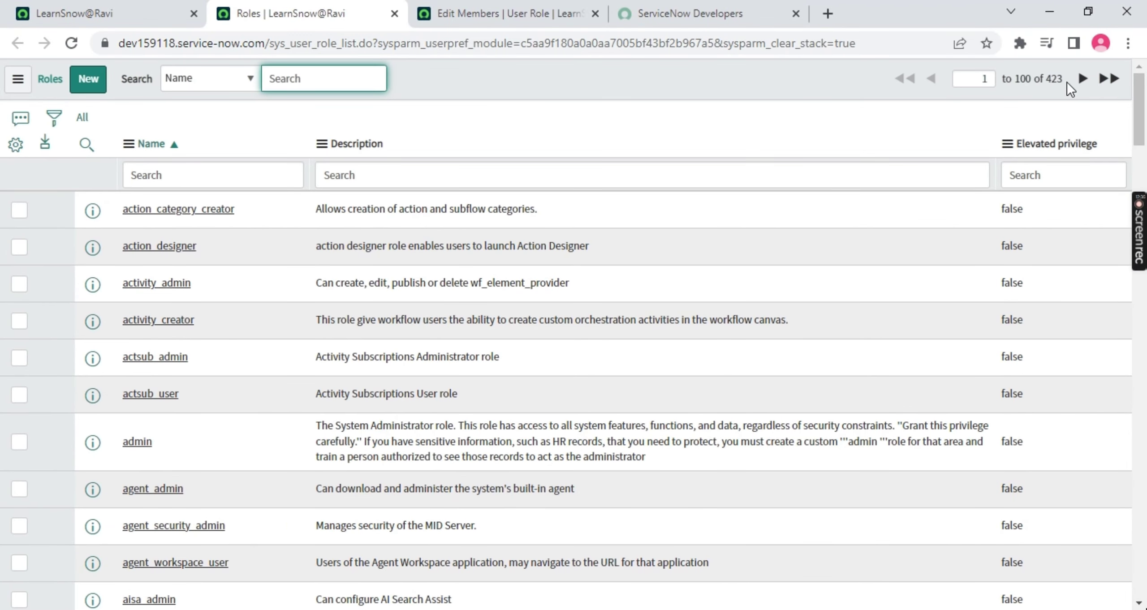
pyautogui.moveTo(1064, 79); pyautogui.dragTo(1037, 85)
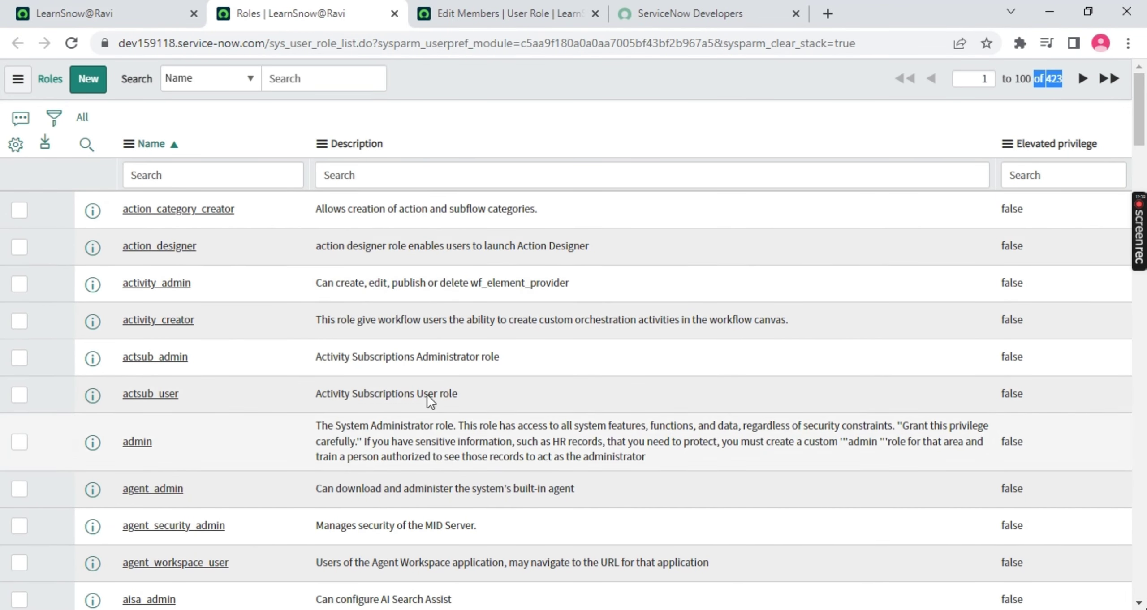
pyautogui.moveTo(181, 466); pyautogui.dragTo(122, 442)
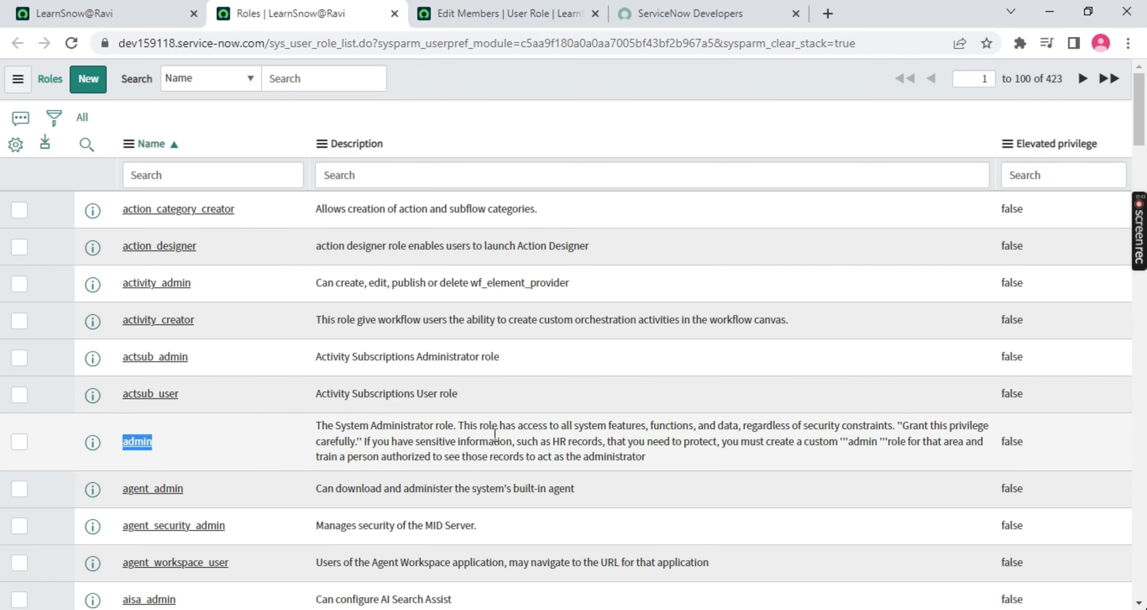
pyautogui.moveTo(562, 425); pyautogui.dragTo(645, 426)
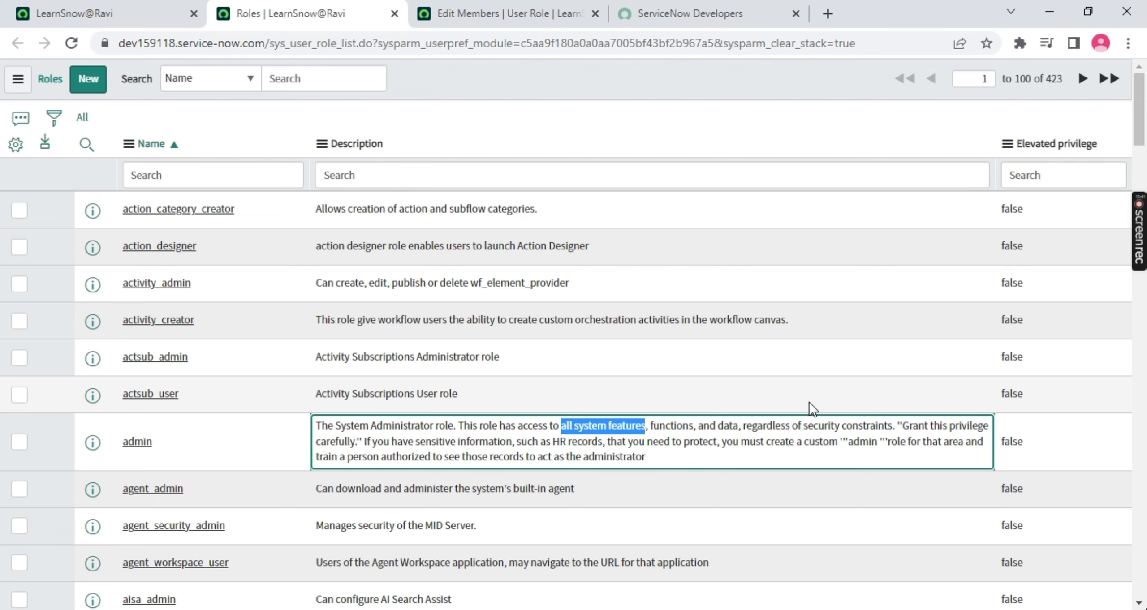
# Search the Roles list's Name column with the wildcard '*', still showing all 423 roles
pyautogui.scroll(-8, 256, 341)
pyautogui.scroll(5, 236, 377)
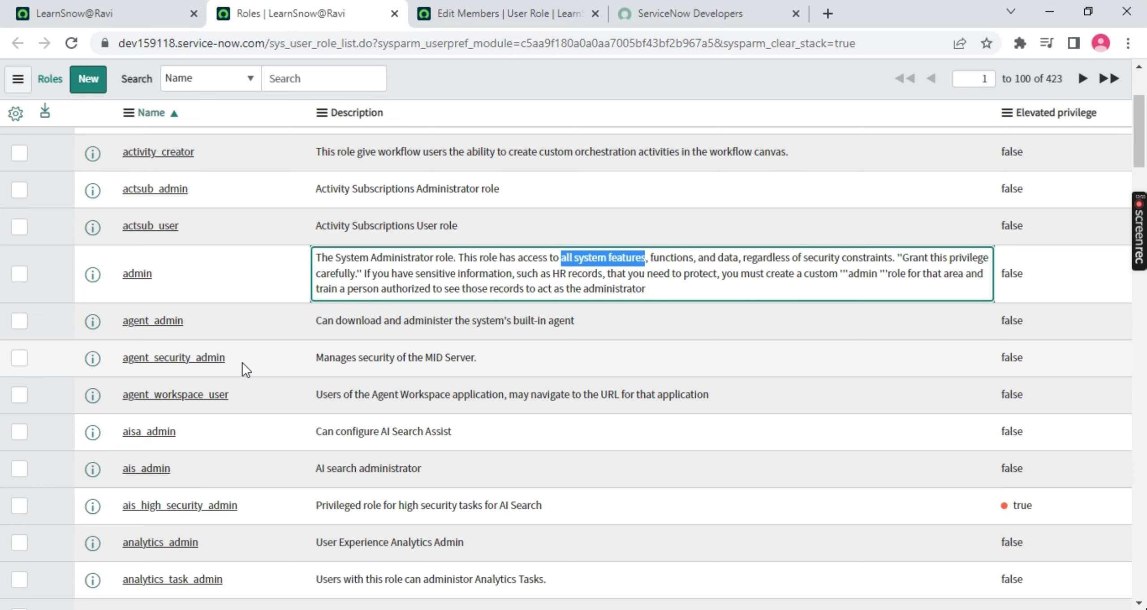
pyautogui.moveTo(153, 274); pyautogui.dragTo(127, 276)
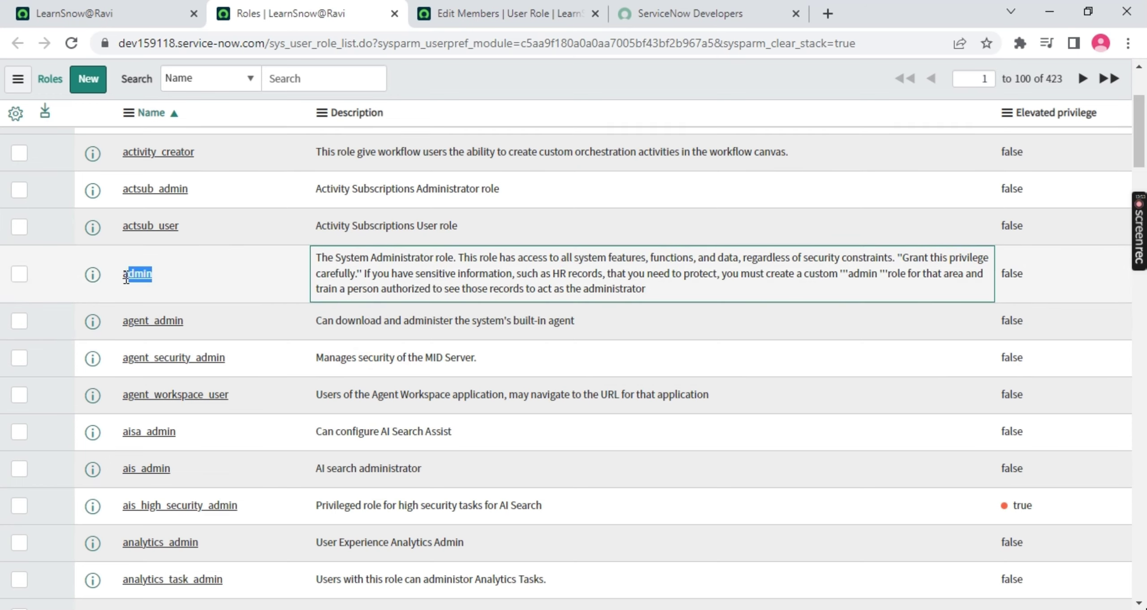
pyautogui.doubleClick(130, 274)
pyautogui.scroll(3, 184, 157)
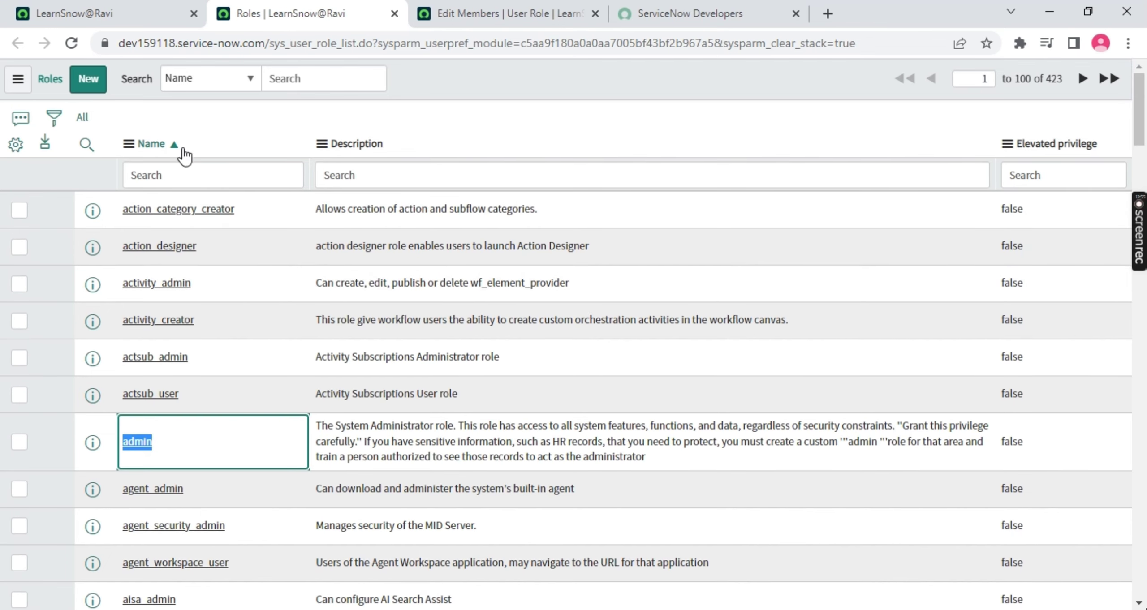
pyautogui.click(173, 175)
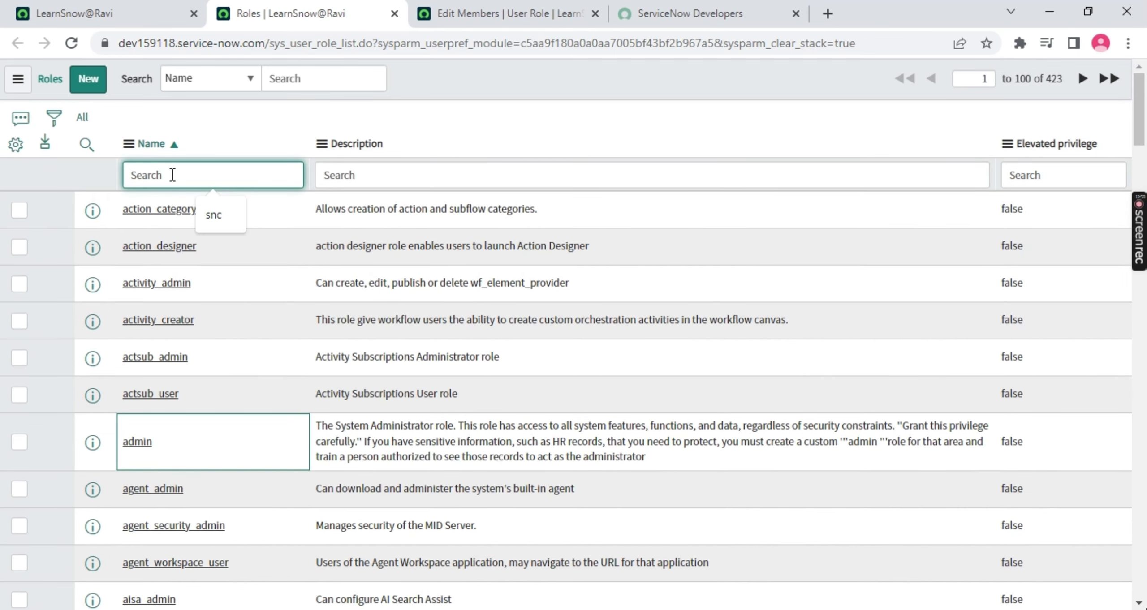
pyautogui.press('Escape')
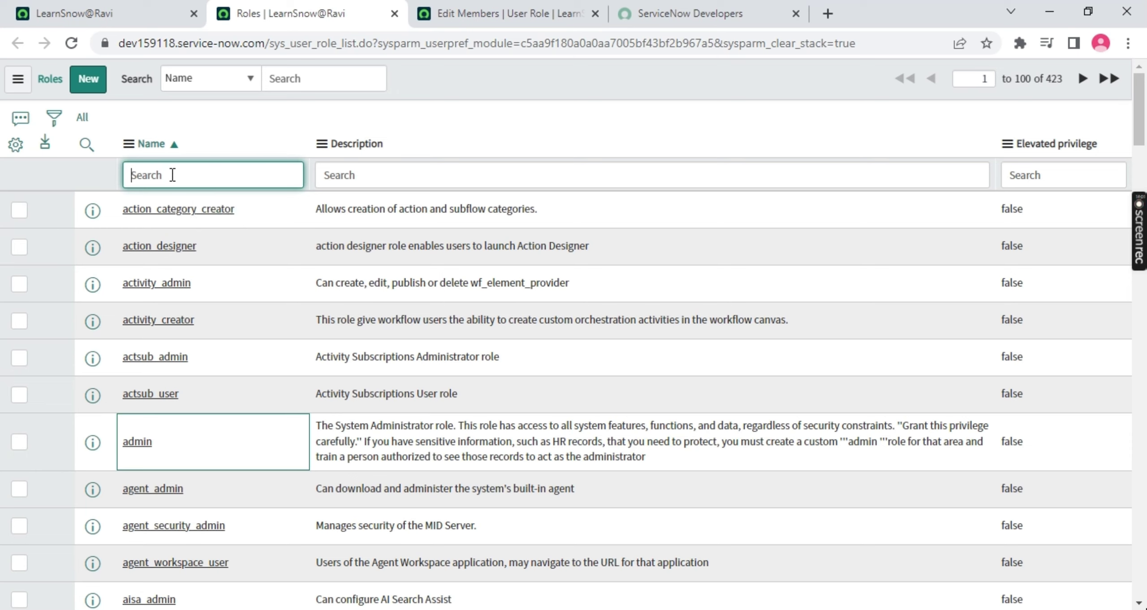
pyautogui.write('*')
pyautogui.press('Return')
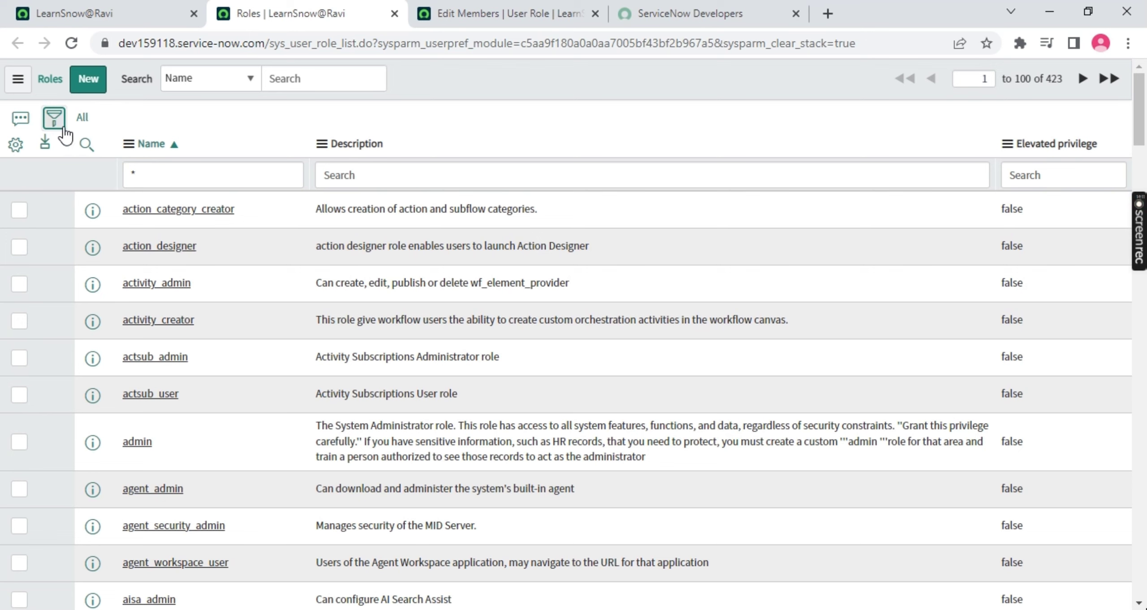
# Filter the Roles list with Name contains 'incident', narrowing 423 roles to four
pyautogui.click(53, 119)
pyautogui.click(102, 187)
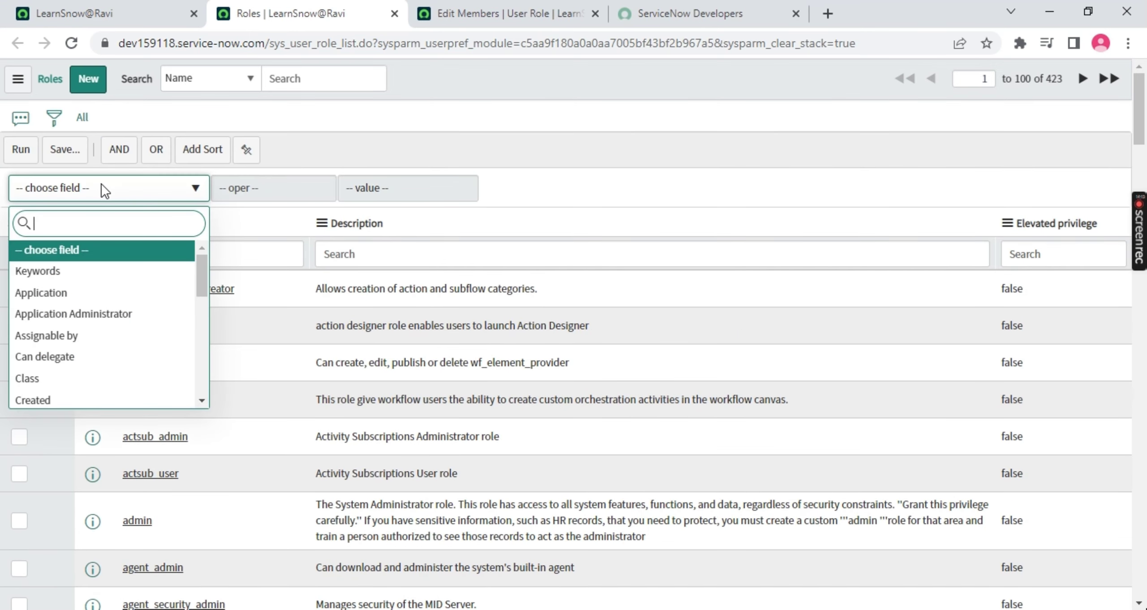
pyautogui.write('name')
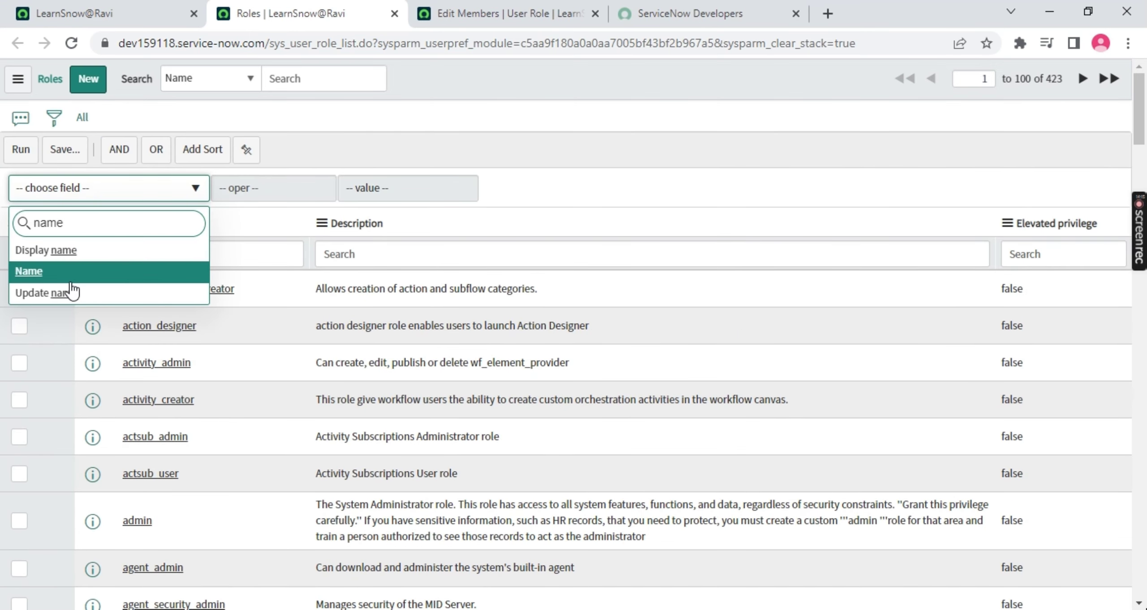
pyautogui.click(71, 282)
pyautogui.click(248, 188)
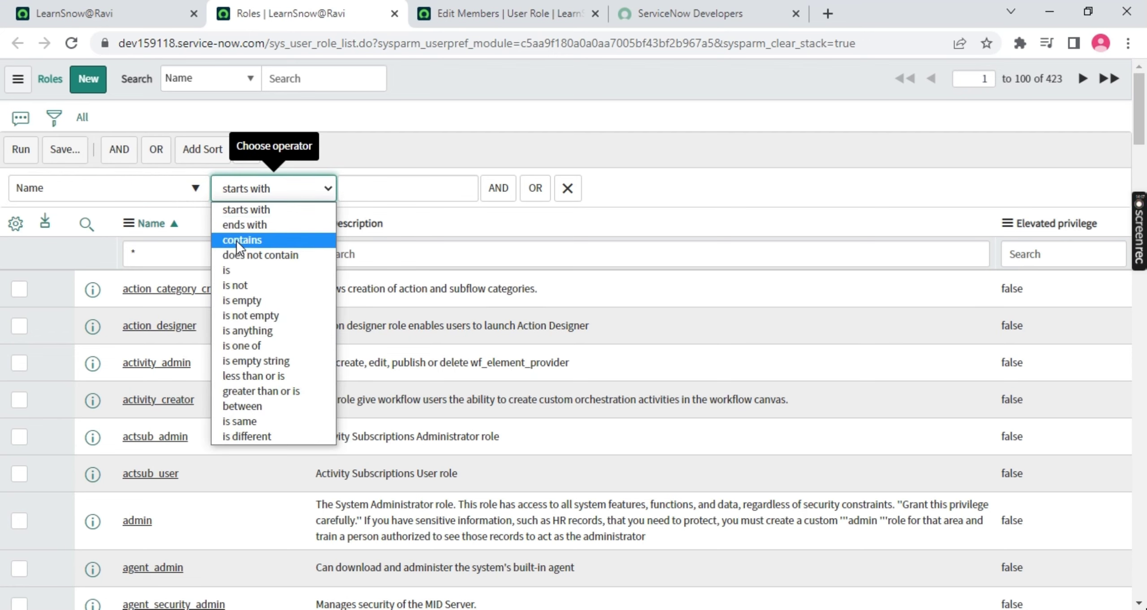
pyautogui.click(273, 240)
pyautogui.click(386, 189)
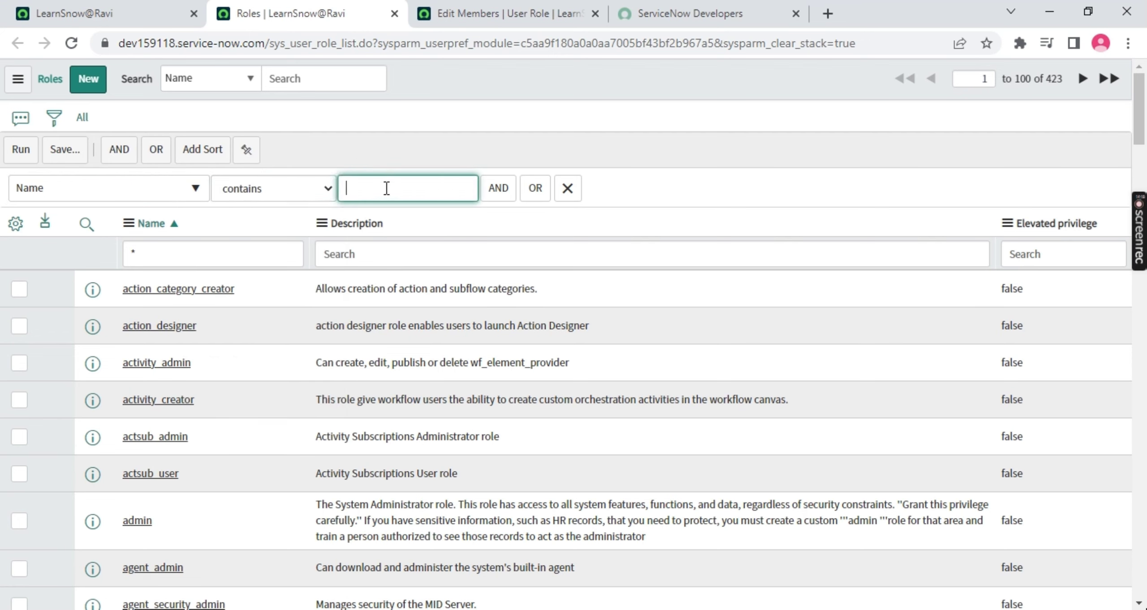
pyautogui.write('incident')
pyautogui.doubleClick(1054, 79)
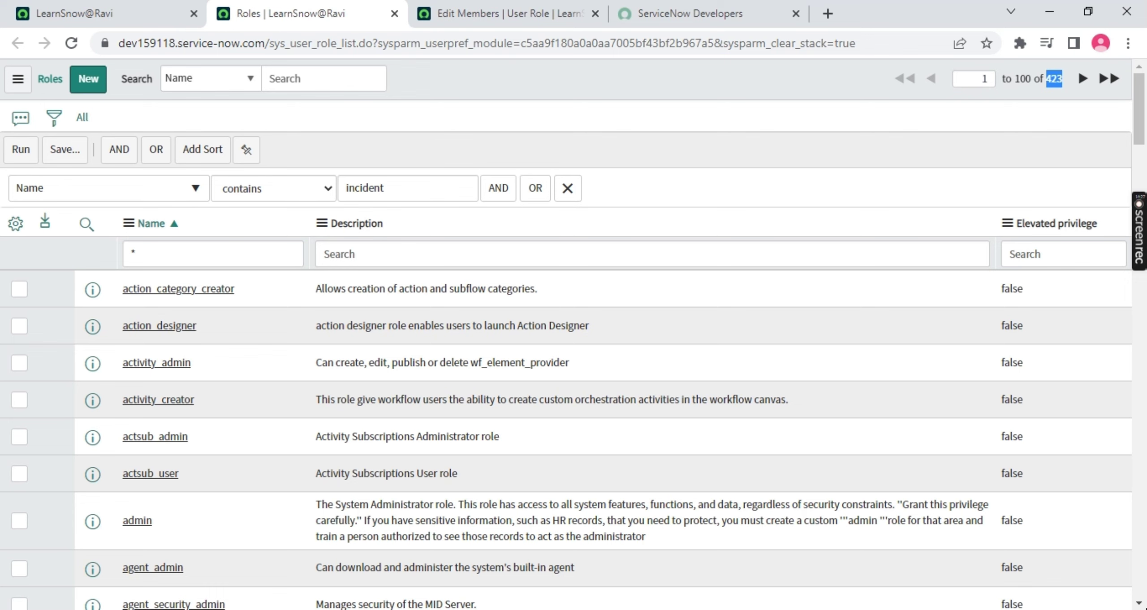
pyautogui.click(13, 152)
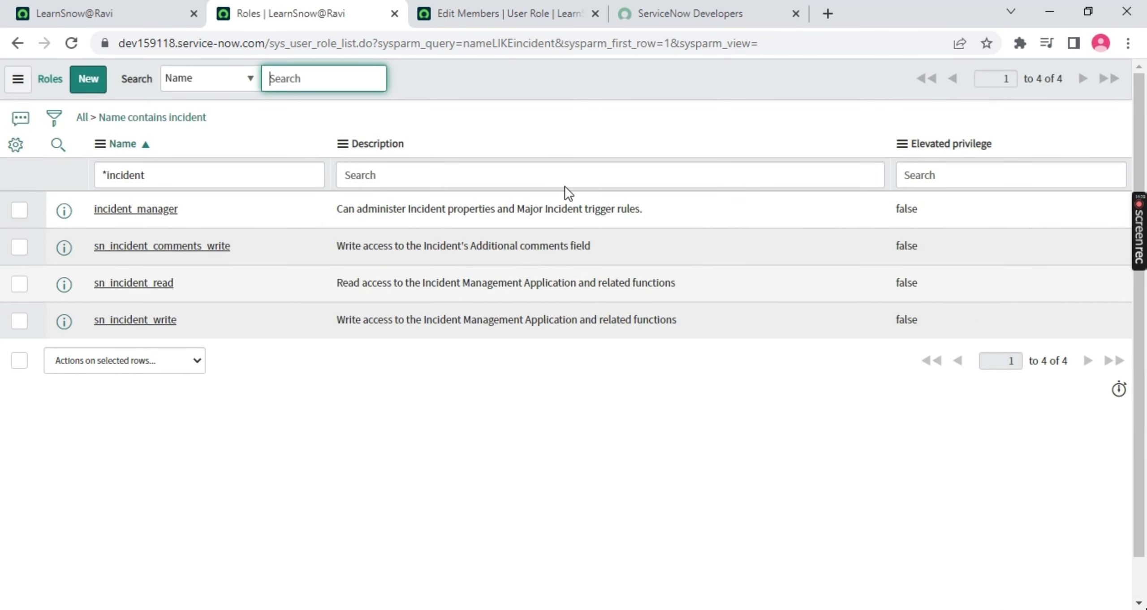
# Review the incident_manager role's name and description, then return to the Edit Members page
pyautogui.doubleClick(228, 208)
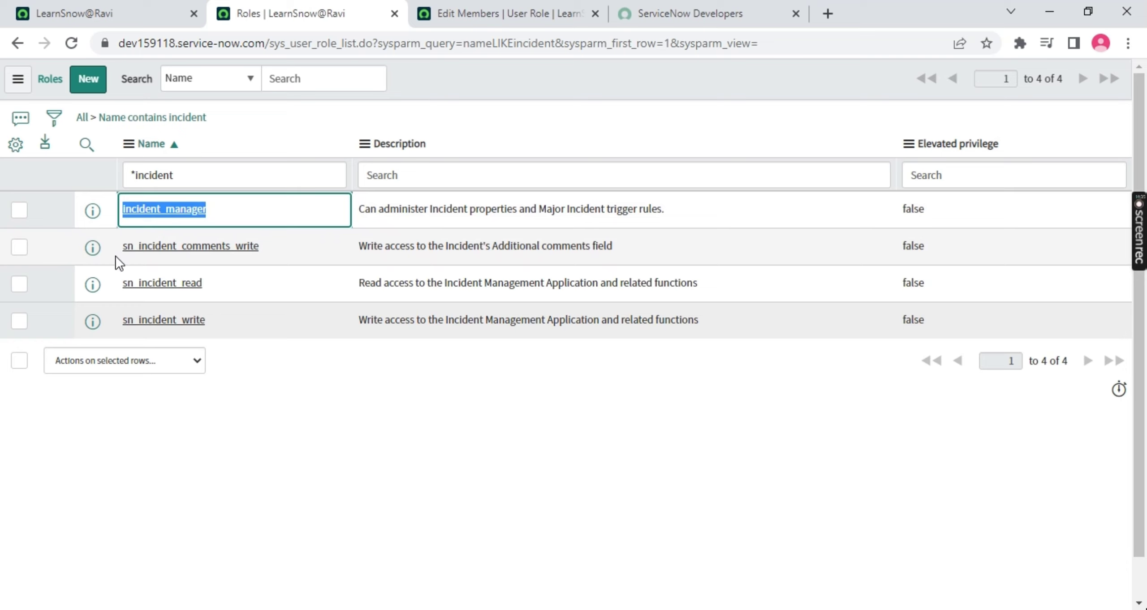
pyautogui.doubleClick(501, 209)
pyautogui.keyDown('shift'); pyautogui.click(656, 210); pyautogui.keyUp('shift')
pyautogui.doubleClick(357, 203)
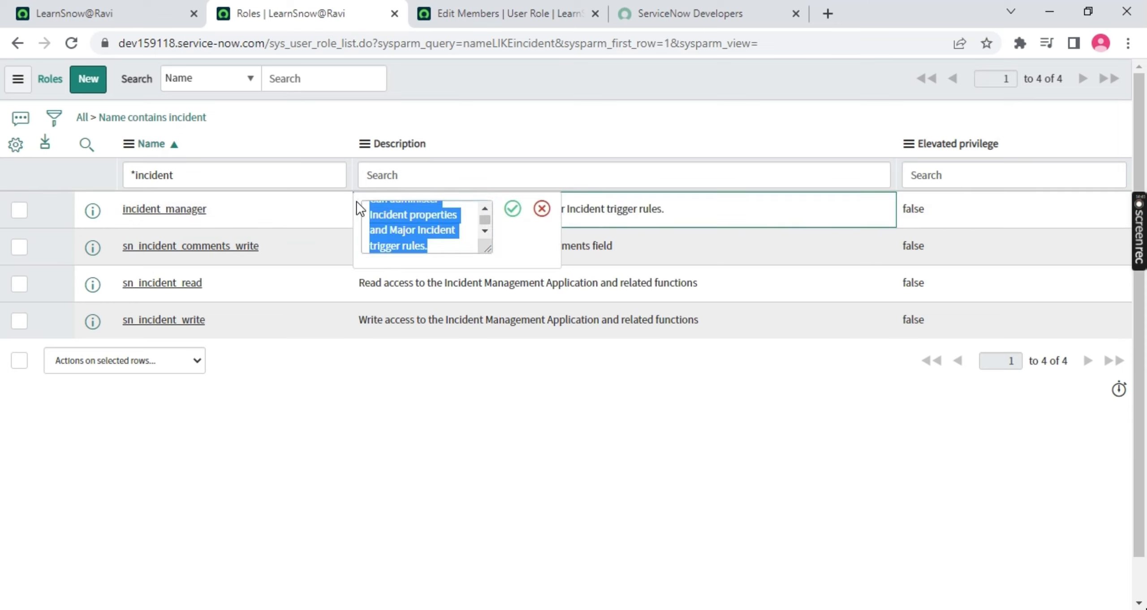
pyautogui.click(501, 18)
# Search the role collection for 'inciden', move incident_manager into the Roles List, and save
pyautogui.click(339, 268)
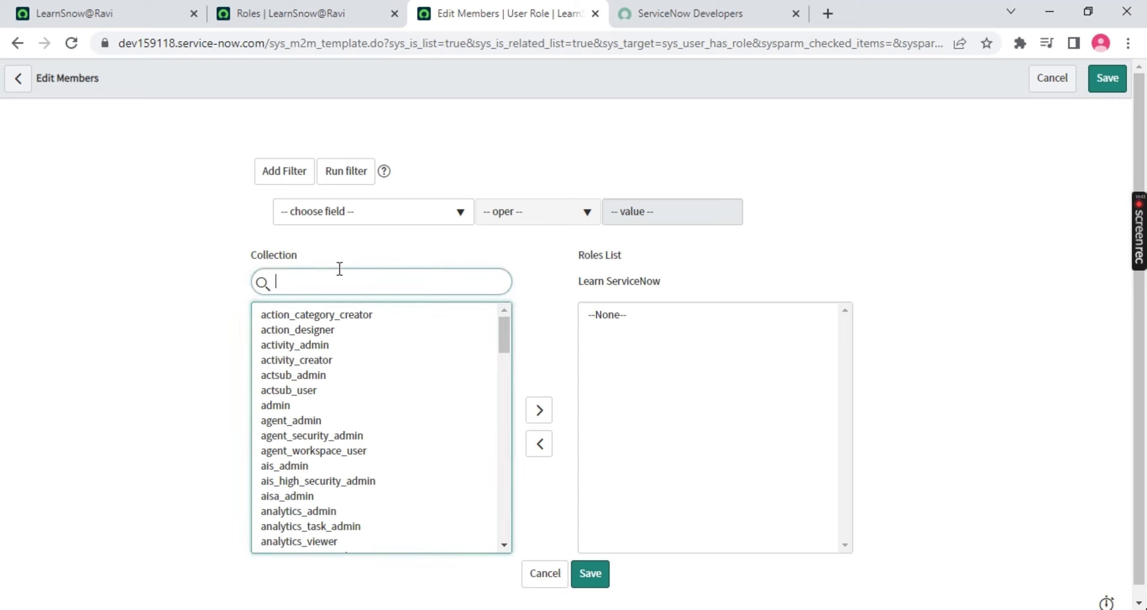
pyautogui.write('inciden')
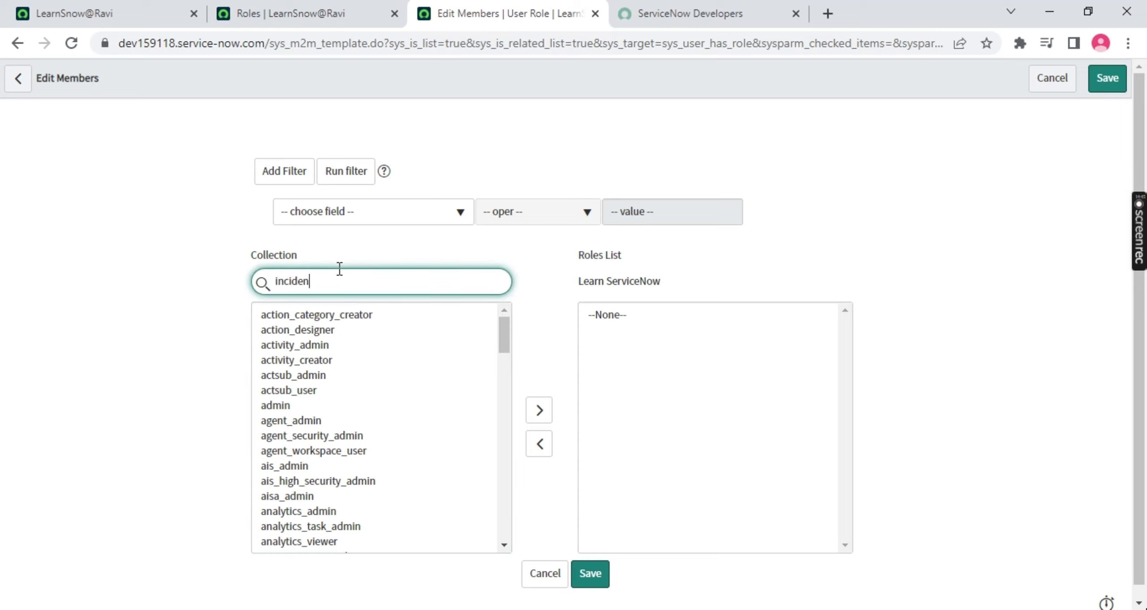
pyautogui.click(299, 326)
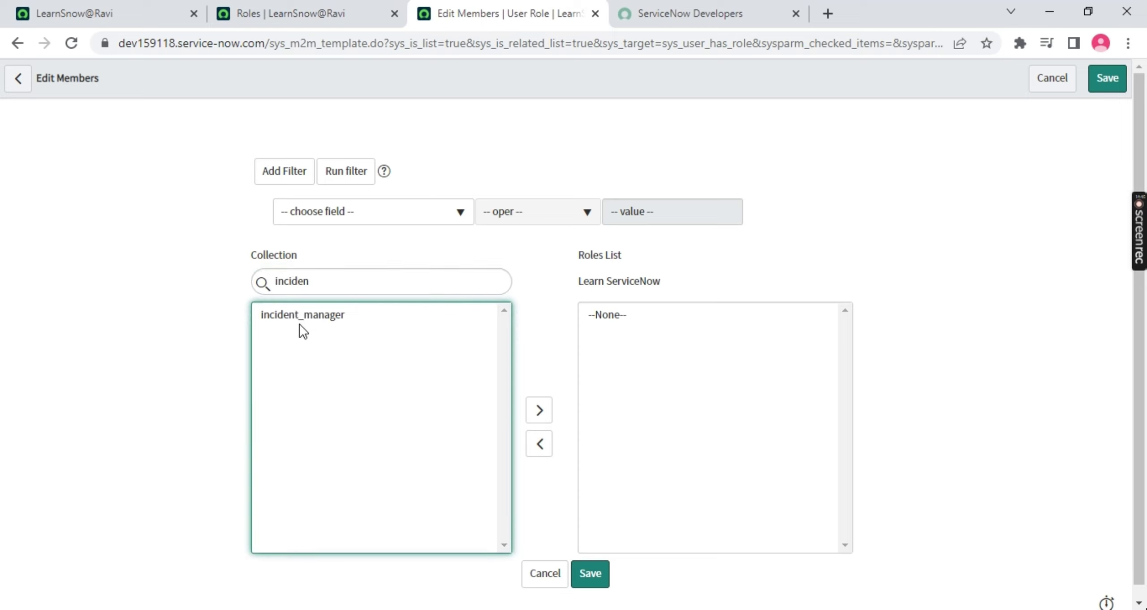
pyautogui.doubleClick(300, 314)
pyautogui.click(590, 574)
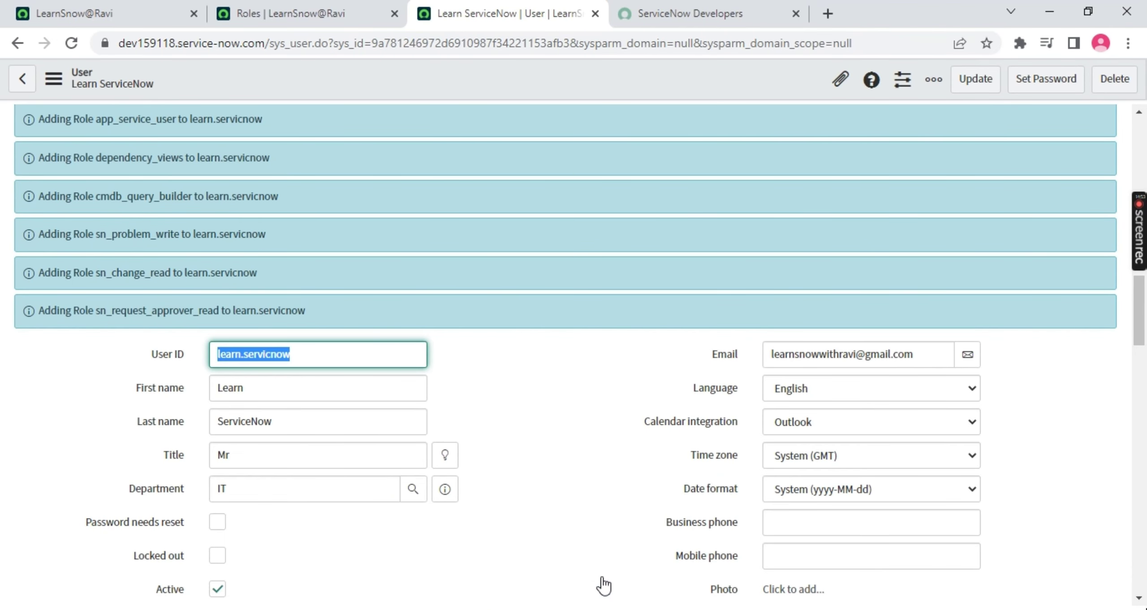
# Scroll to the Roles (36) list and highlight the incident_manager row showing Inherited false
pyautogui.scroll(-15, 666, 487)
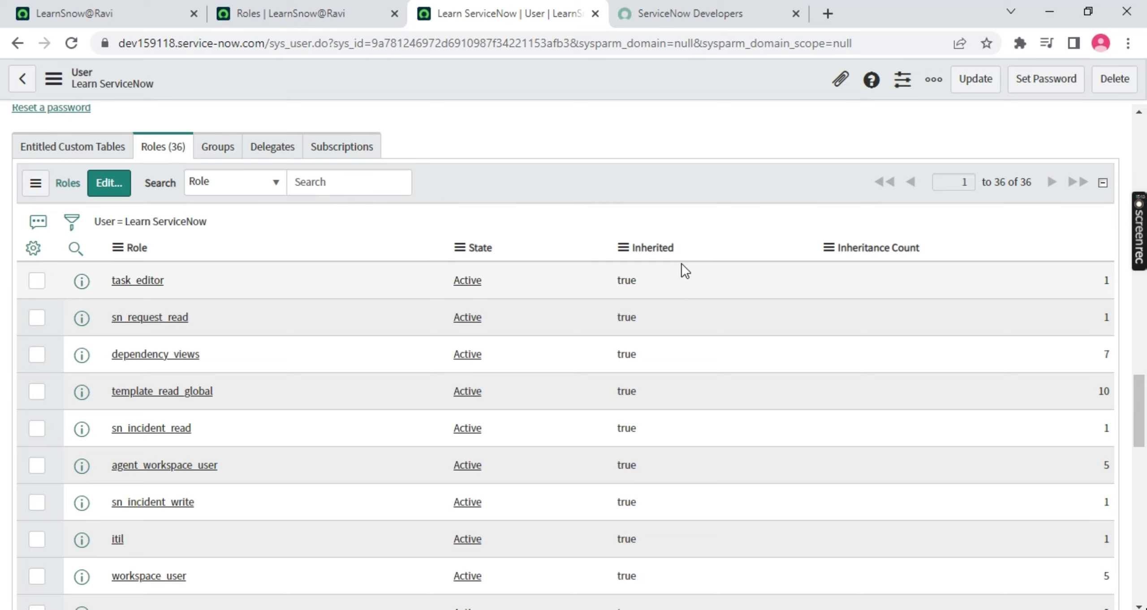
pyautogui.moveTo(679, 252); pyautogui.dragTo(624, 257)
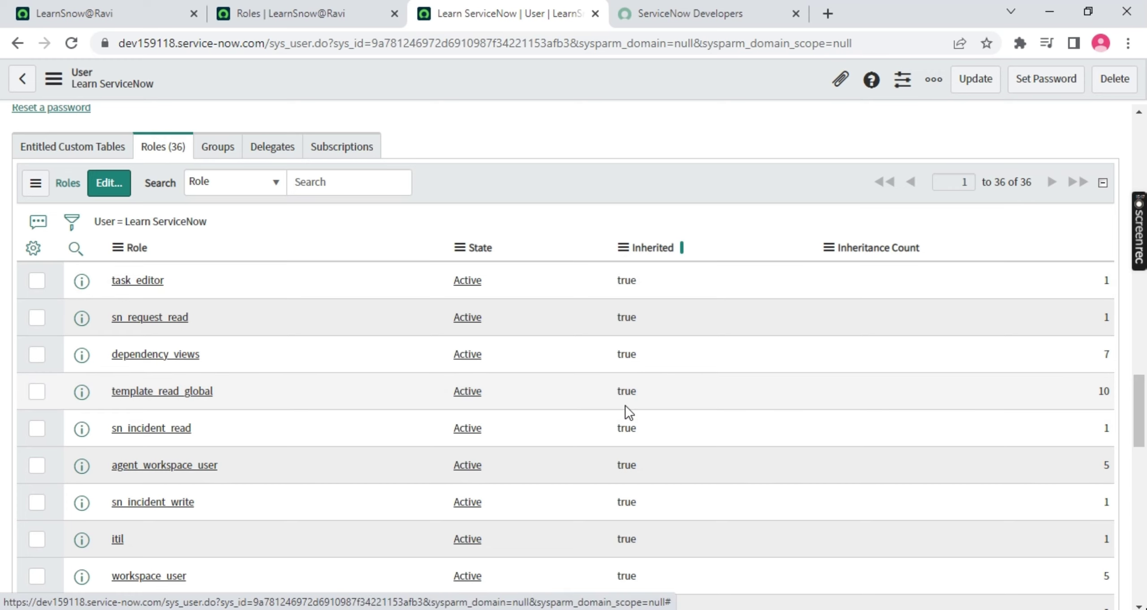
pyautogui.scroll(-6, 603, 418)
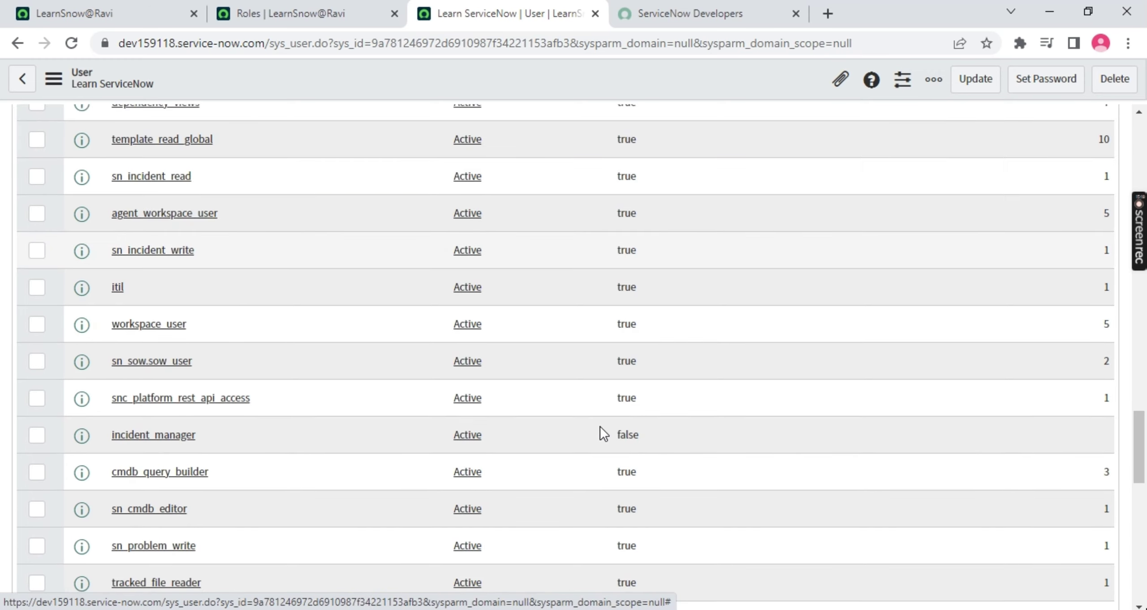
pyautogui.moveTo(676, 336); pyautogui.dragTo(89, 359)
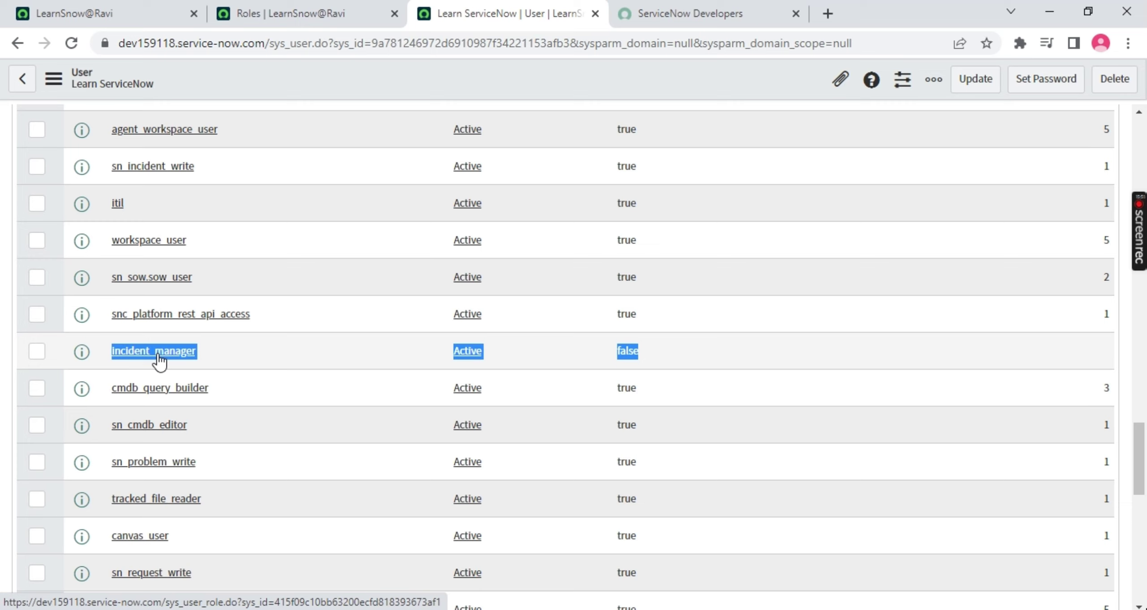
pyautogui.doubleClick(233, 353)
pyautogui.moveTo(233, 353); pyautogui.dragTo(106, 354)
pyautogui.scroll(1, 163, 259)
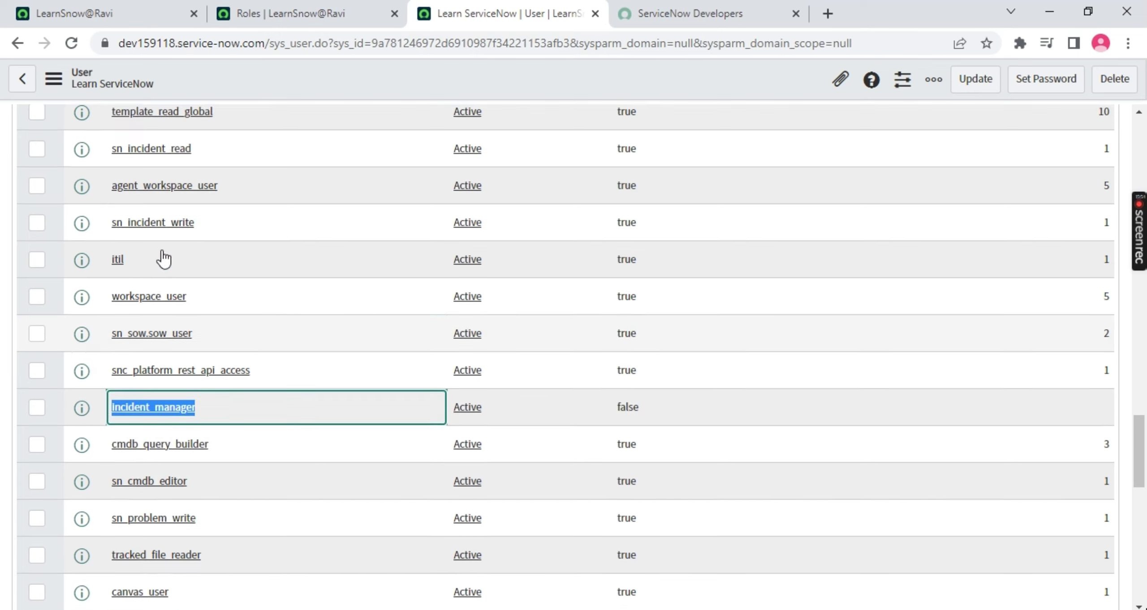
pyautogui.scroll(8, 154, 287)
pyautogui.scroll(-2, 176, 466)
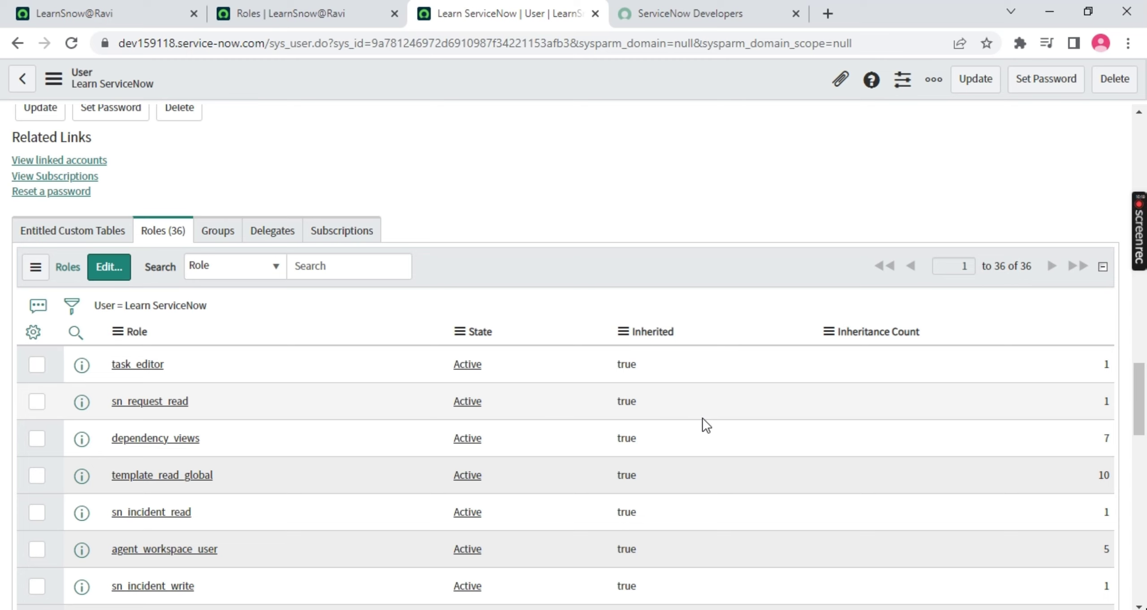
pyautogui.doubleClick(654, 369)
pyautogui.scroll(-8, 215, 441)
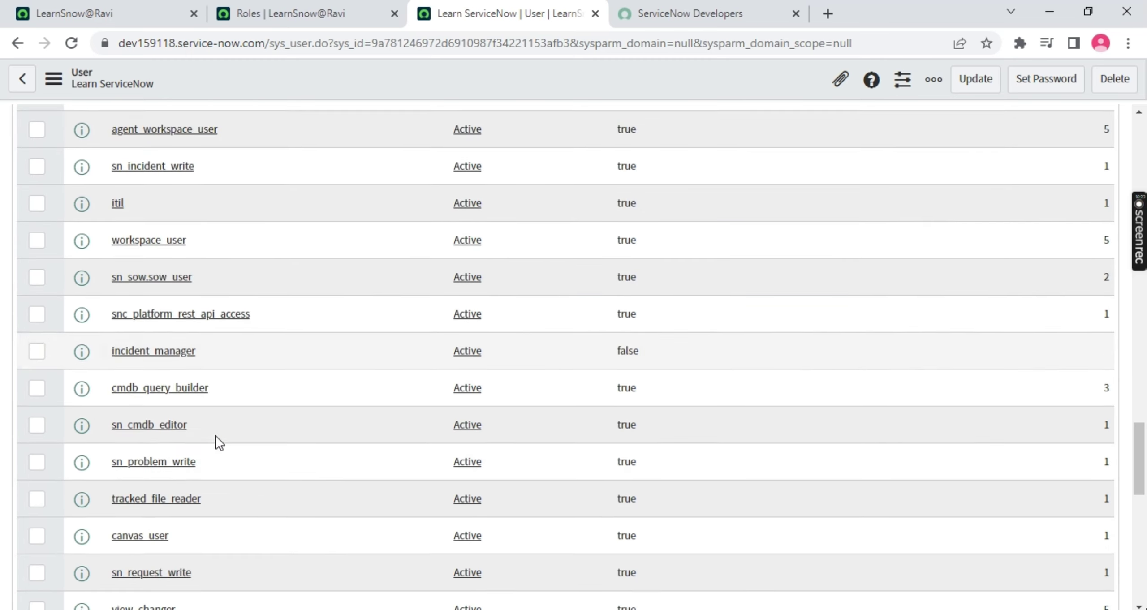
pyautogui.scroll(-6, 115, 474)
pyautogui.scroll(2, 117, 509)
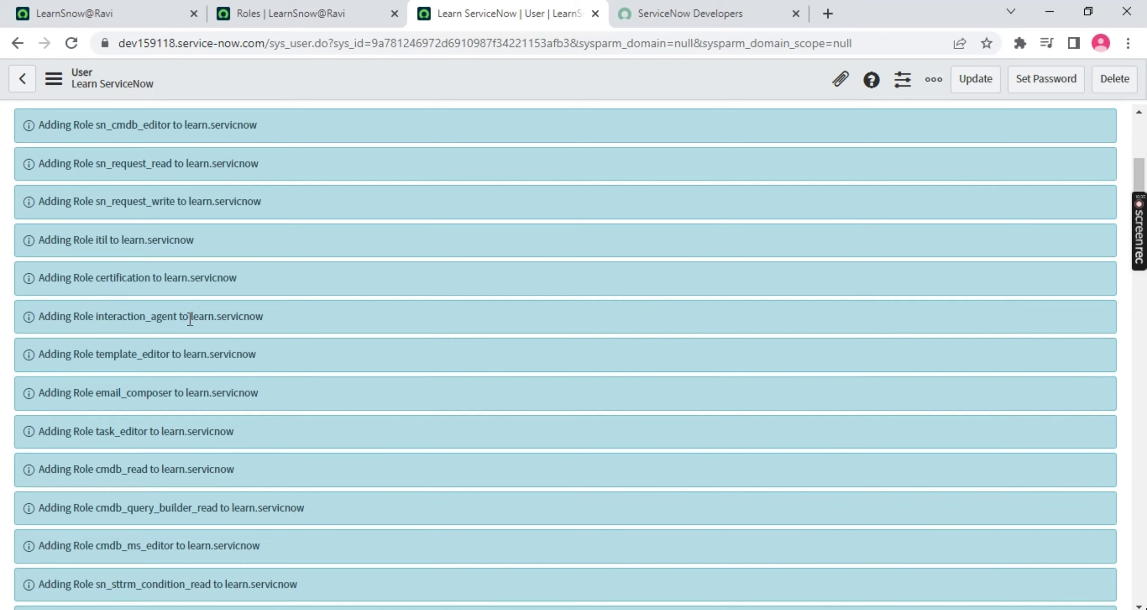
# Dismiss the 'Adding Role' messages and save the user record from the form header menu
pyautogui.scroll(5, 187, 315)
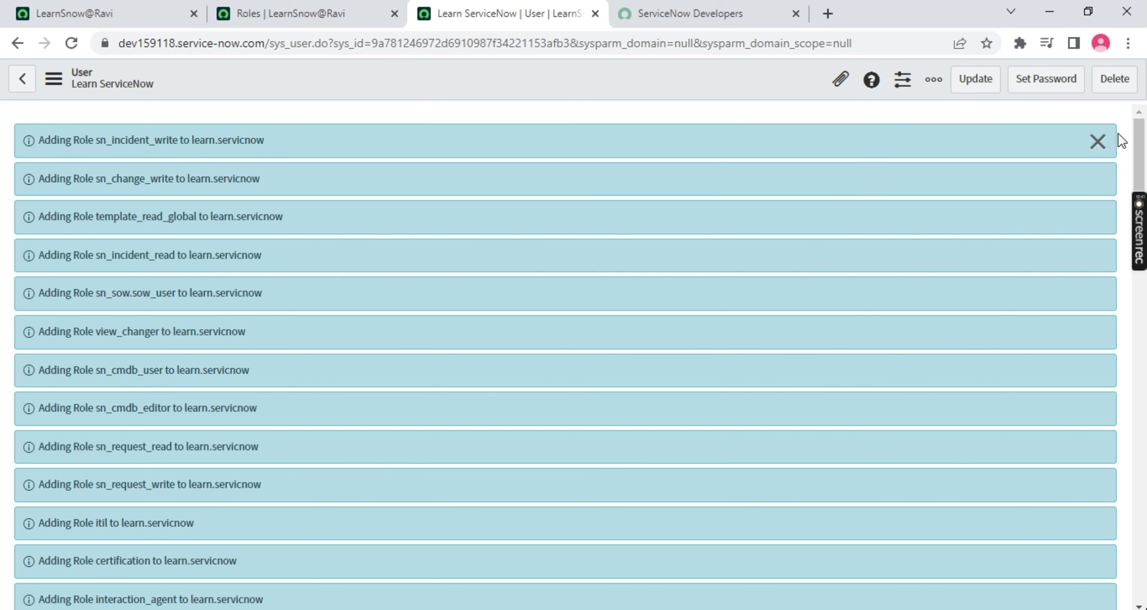
pyautogui.click(1099, 142)
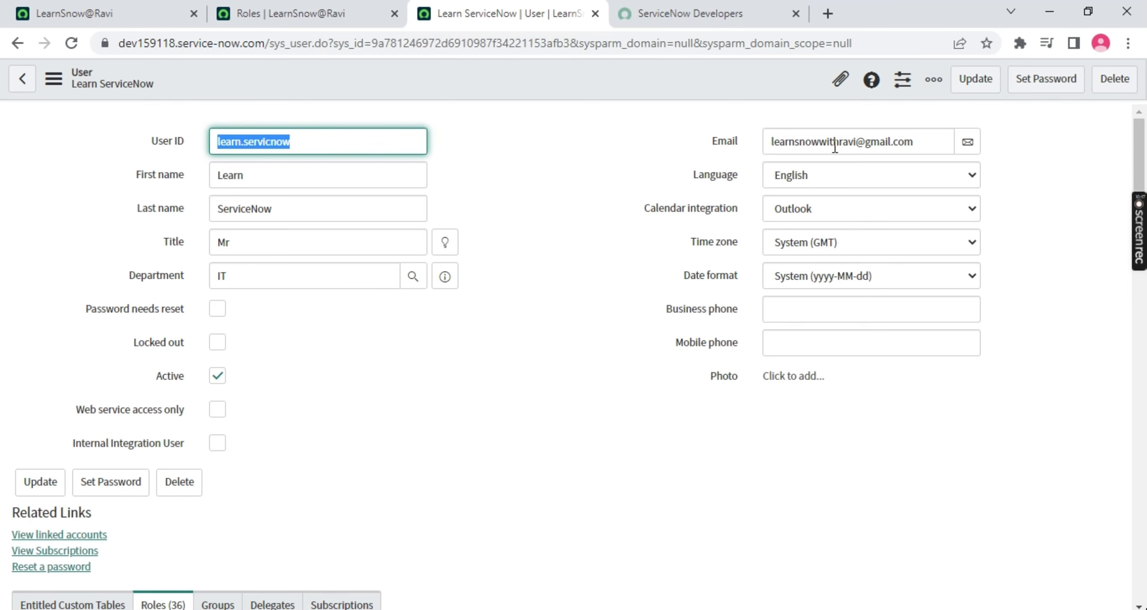
pyautogui.rightClick(630, 74)
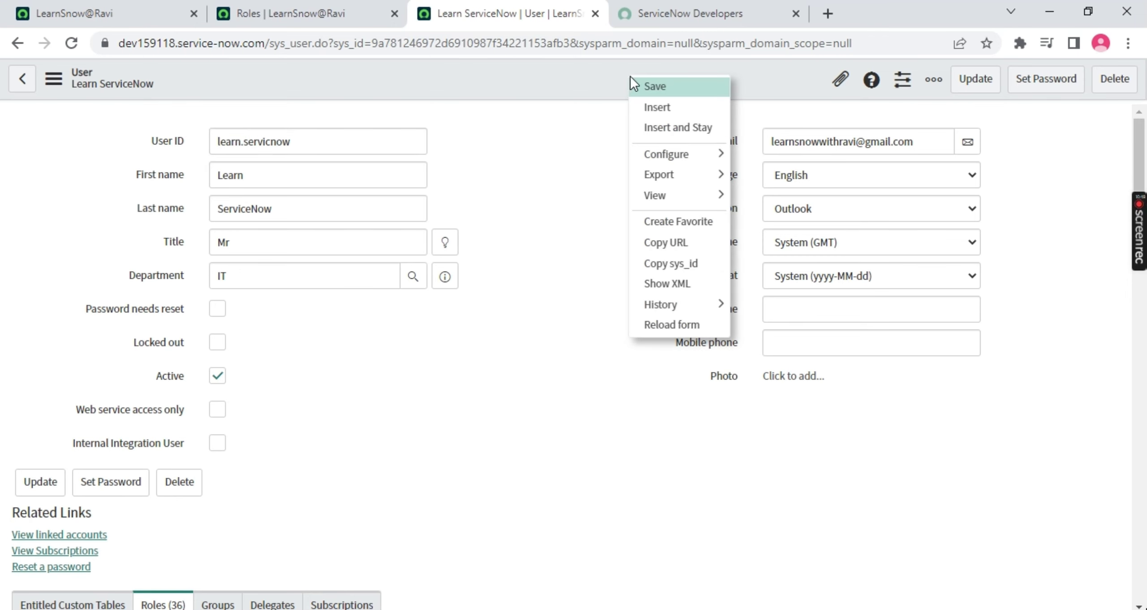
pyautogui.click(675, 87)
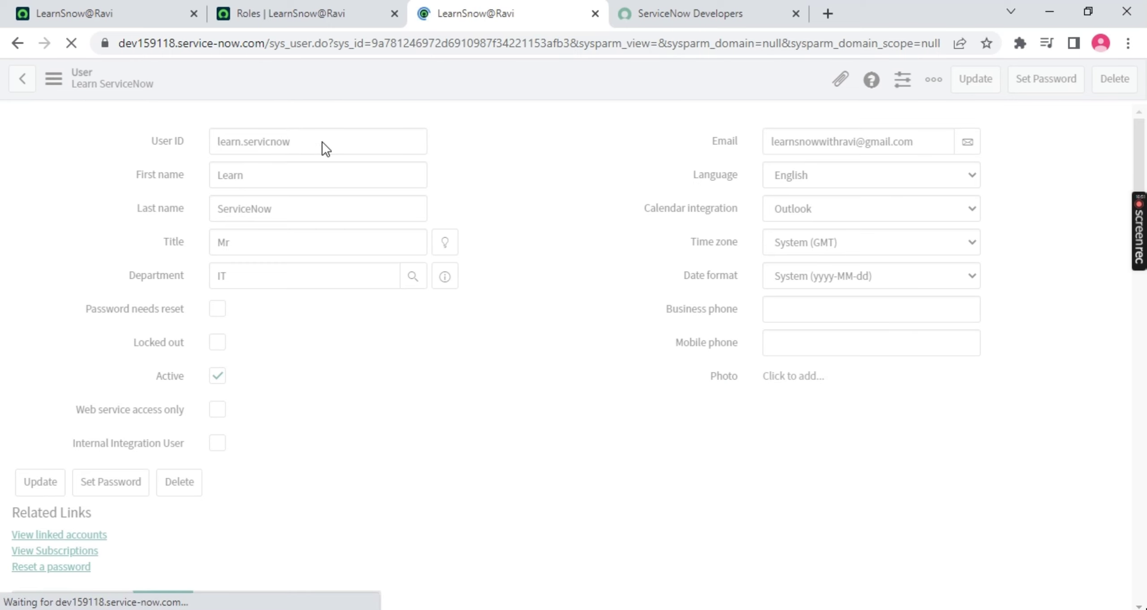
# Select the user ID value in the user record form
pyautogui.moveTo(323, 141); pyautogui.dragTo(208, 142)
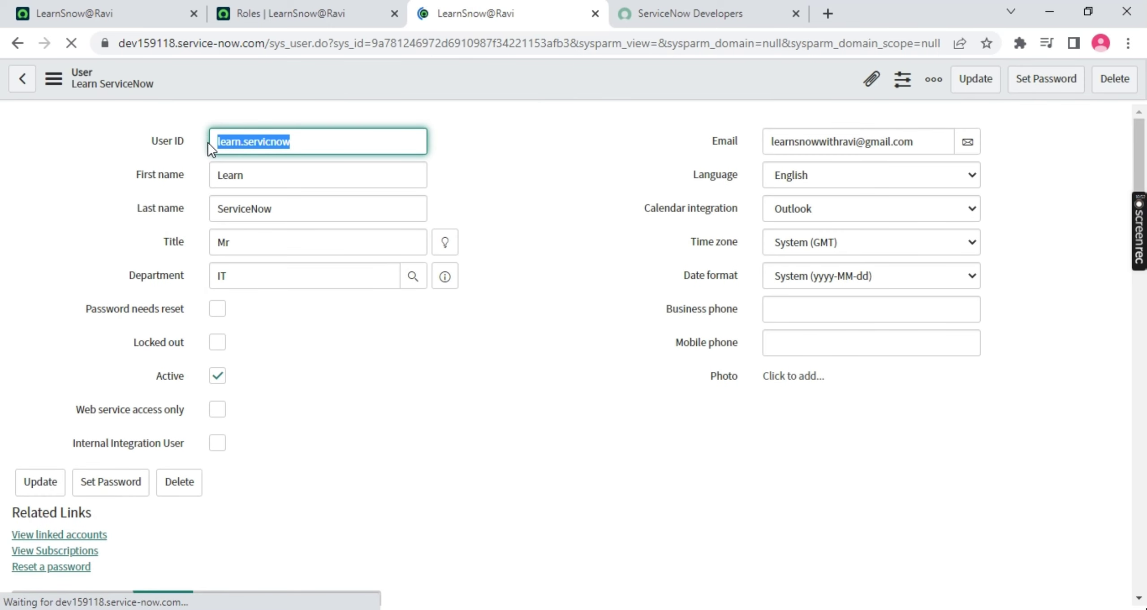
pyautogui.click(344, 144)
pyautogui.moveTo(346, 144); pyautogui.dragTo(191, 139)
# Go to the instance home tab and log out of the System Administrator account
pyautogui.click(193, 13)
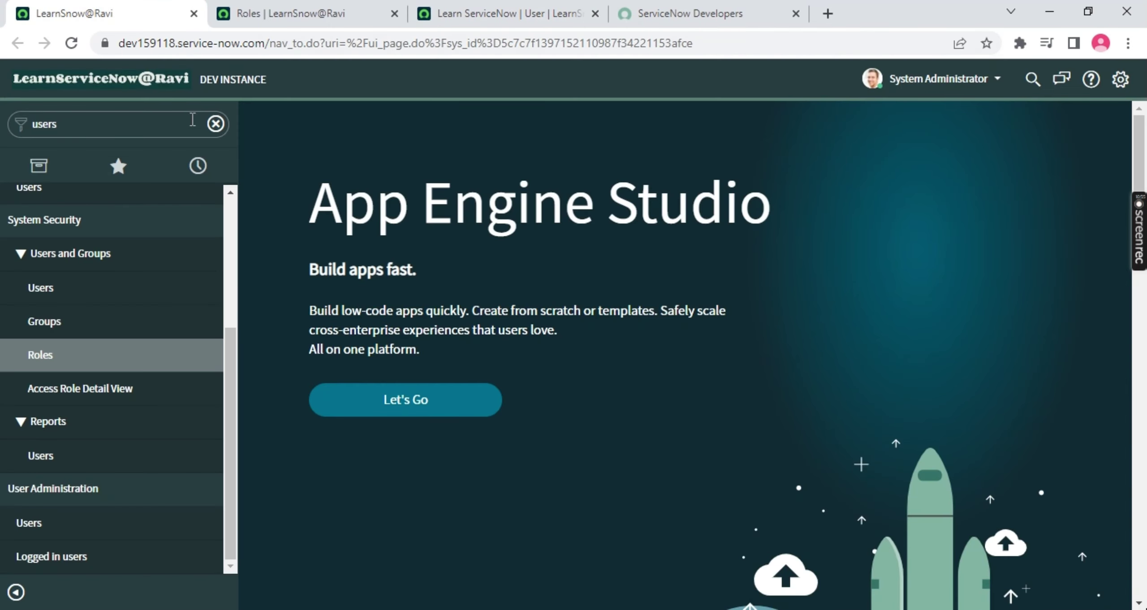
pyautogui.click(201, 126)
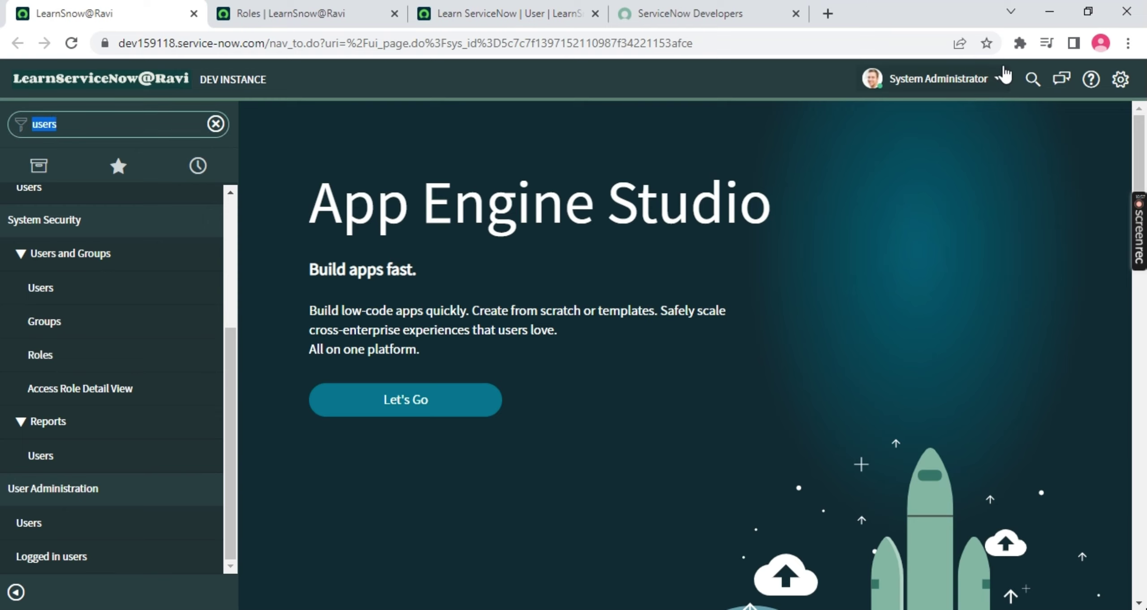
pyautogui.click(959, 81)
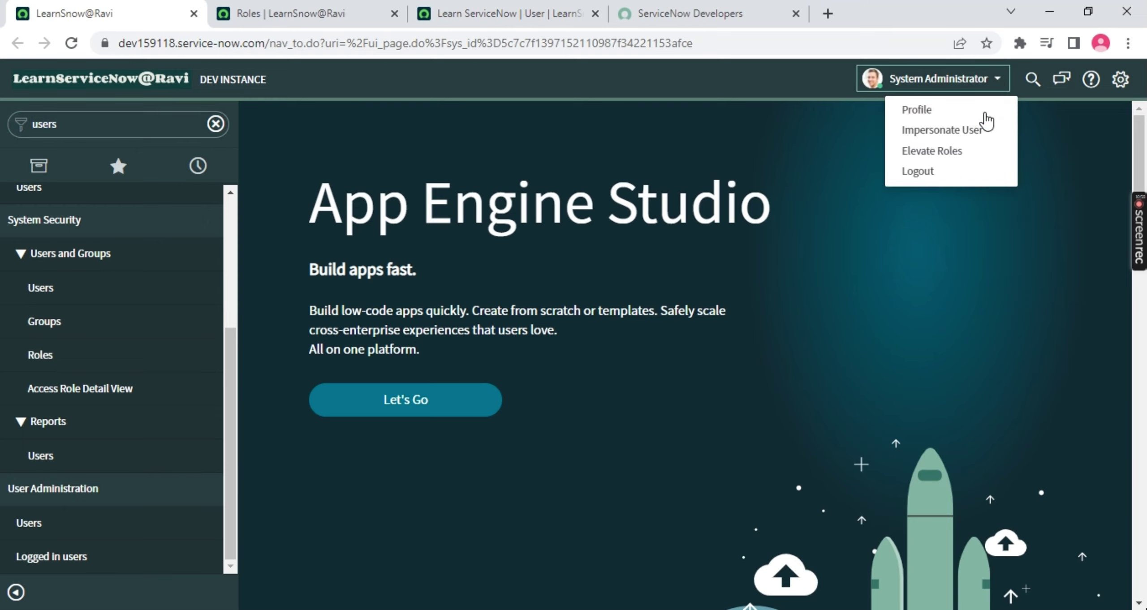
pyautogui.click(937, 172)
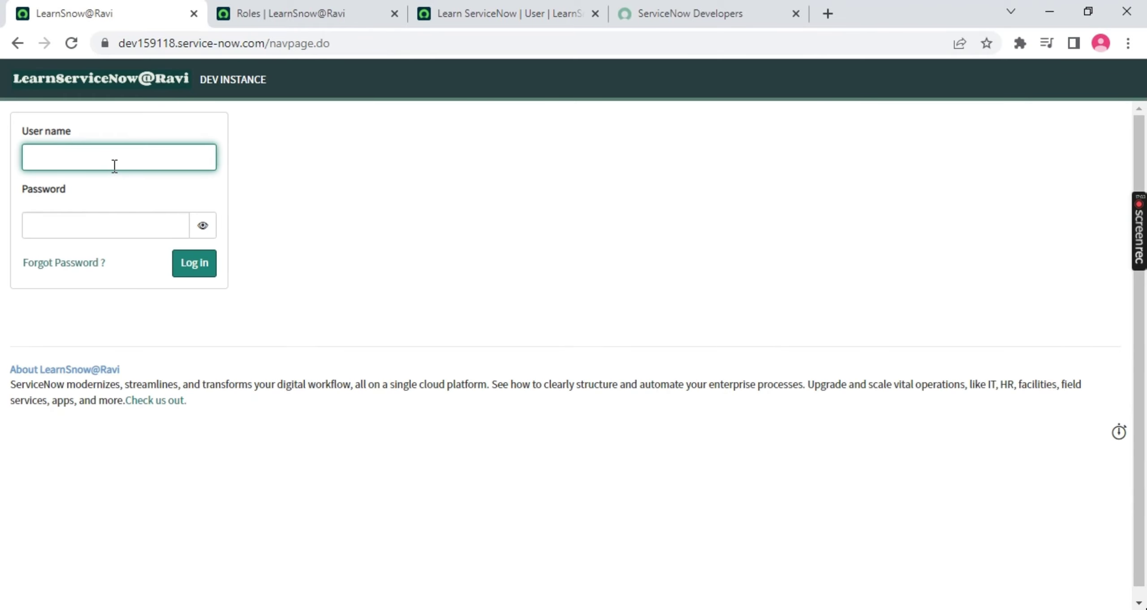
# Log back in with the new user's user name and password
pyautogui.write('learn.servicnow')
pyautogui.click(87, 229)
pyautogui.write('a')
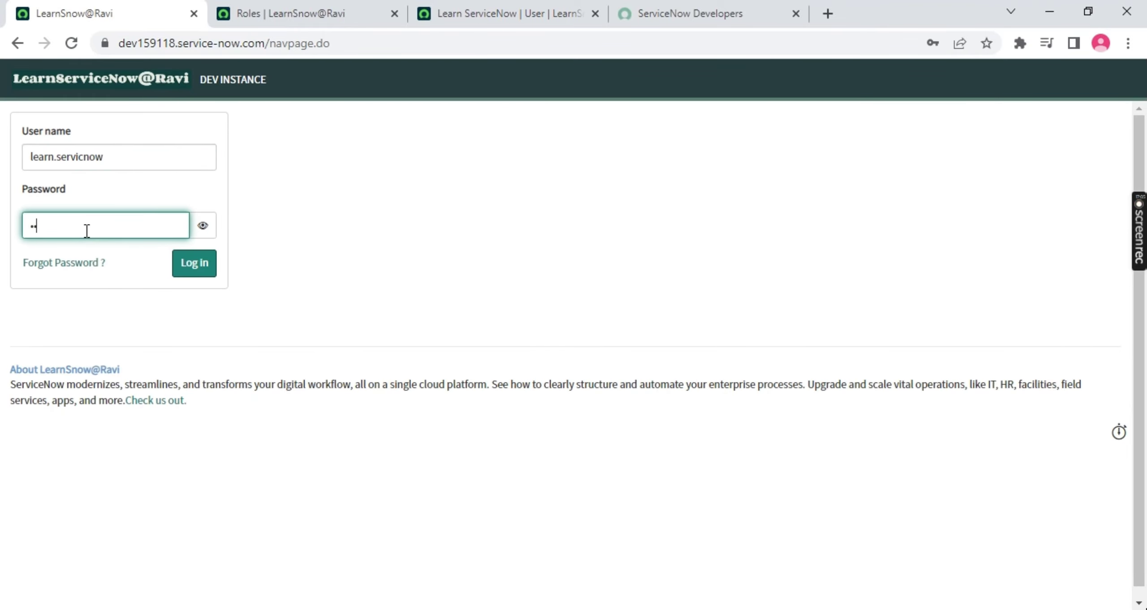
pyautogui.write('•••••••')
pyautogui.press('Return')
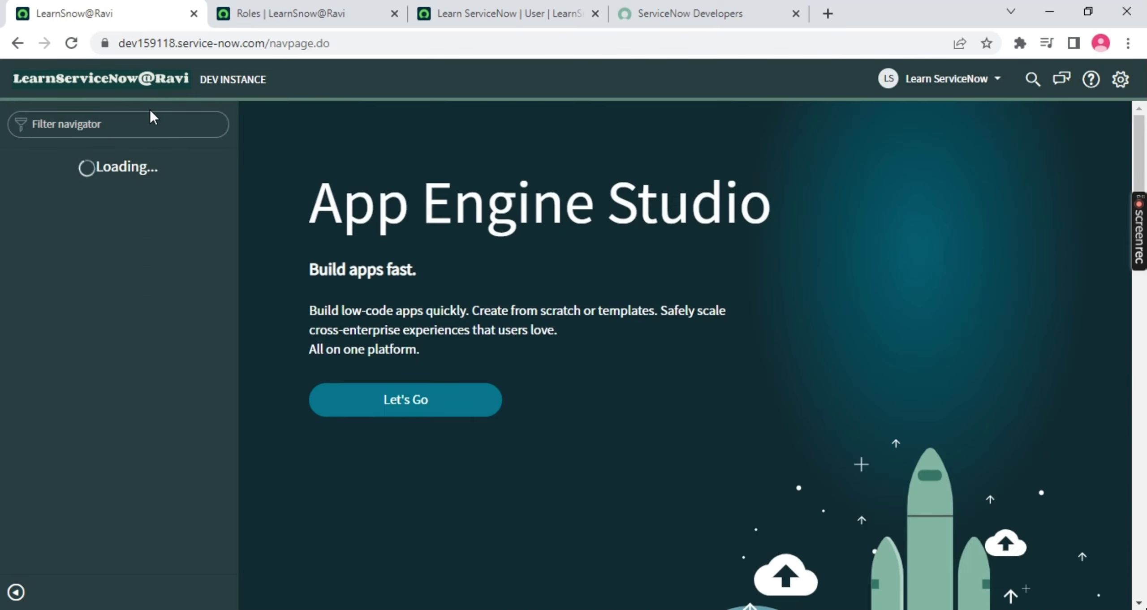
pyautogui.click(167, 124)
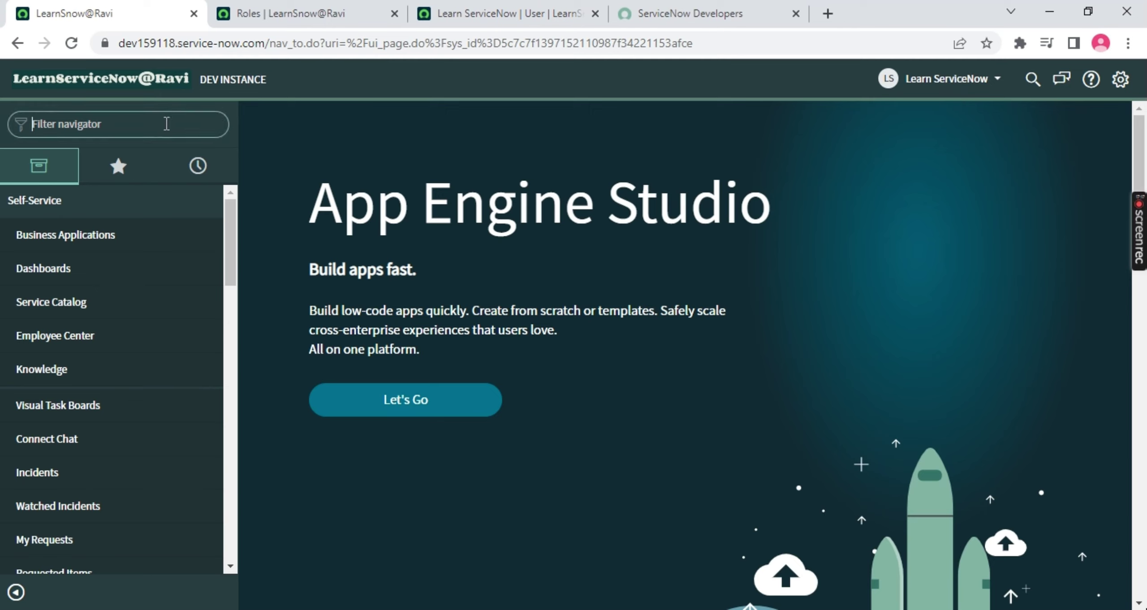
# Filter the navigator by 'inciden', open Self-Service > Incidents, and clear filters to show all 76
pyautogui.write('inciden')
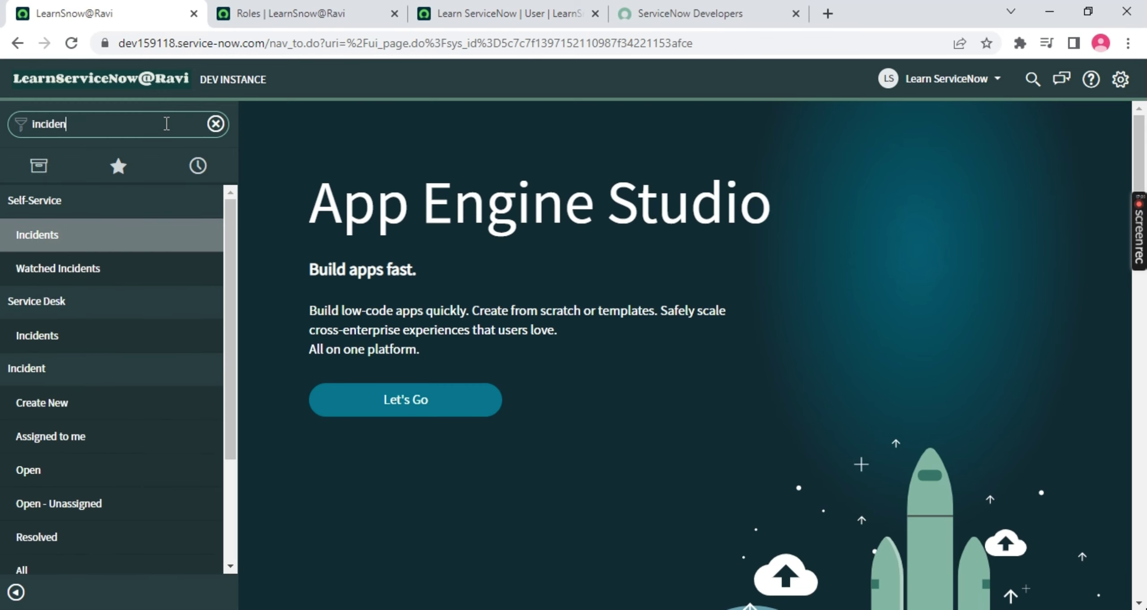
pyautogui.scroll(-3, 36, 237)
pyautogui.scroll(2, 36, 240)
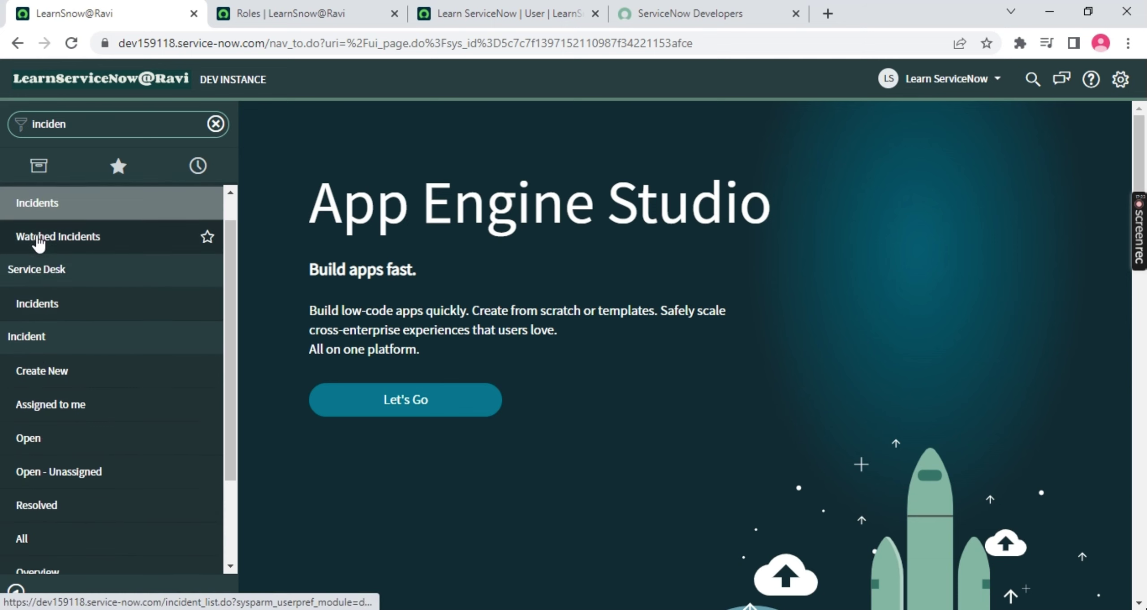
pyautogui.scroll(1, 38, 242)
pyautogui.click(36, 246)
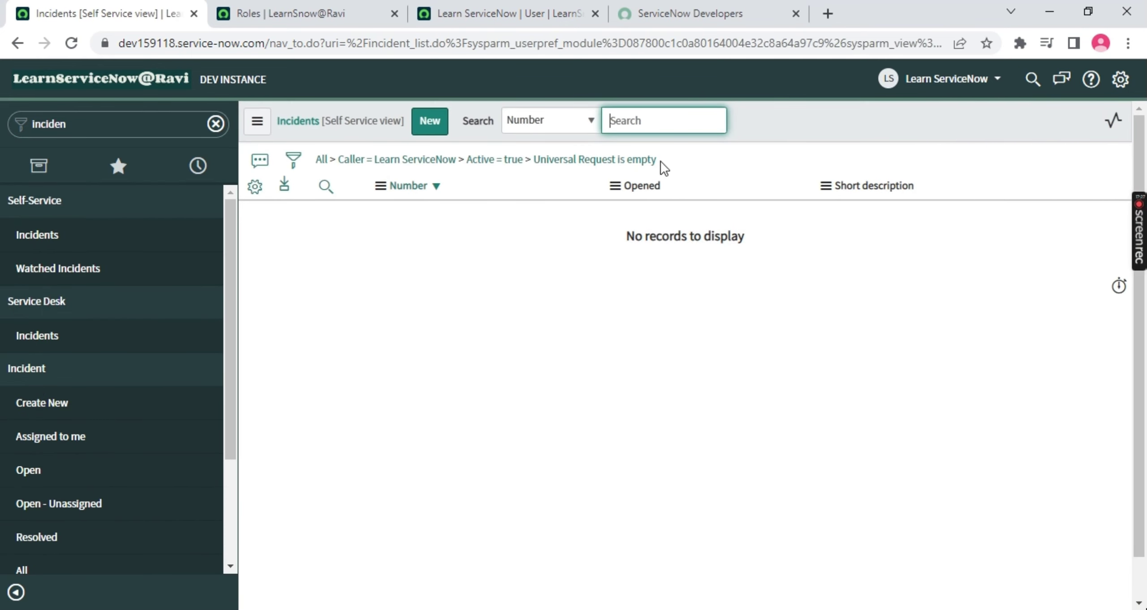
pyautogui.click(323, 162)
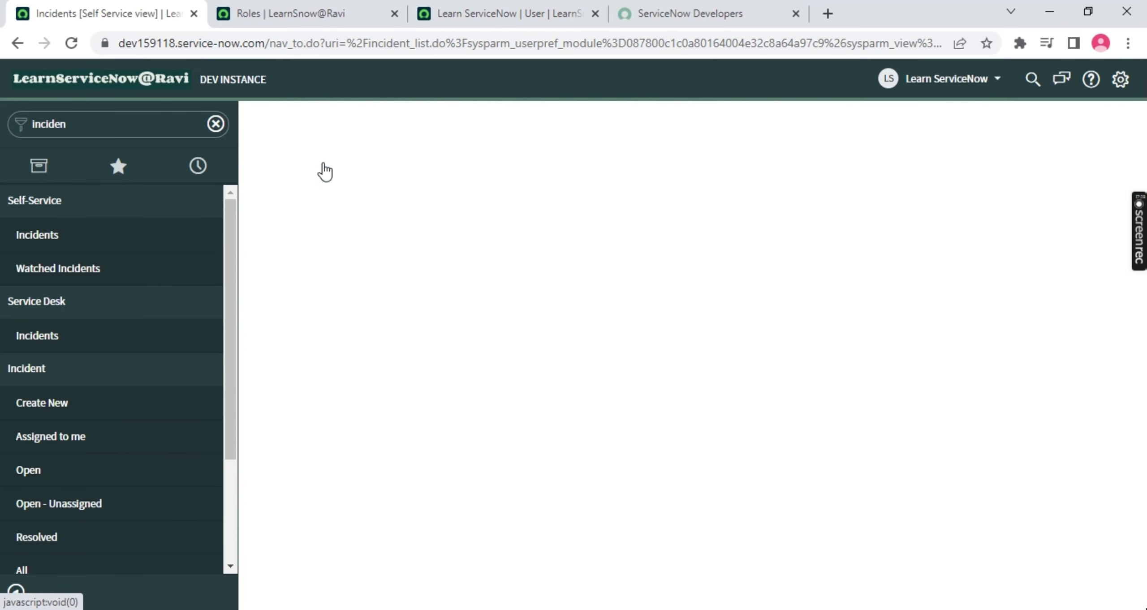
# Open Incident > All in a separate tab, view it, then return to the self-service list
pyautogui.scroll(-2, 286, 278)
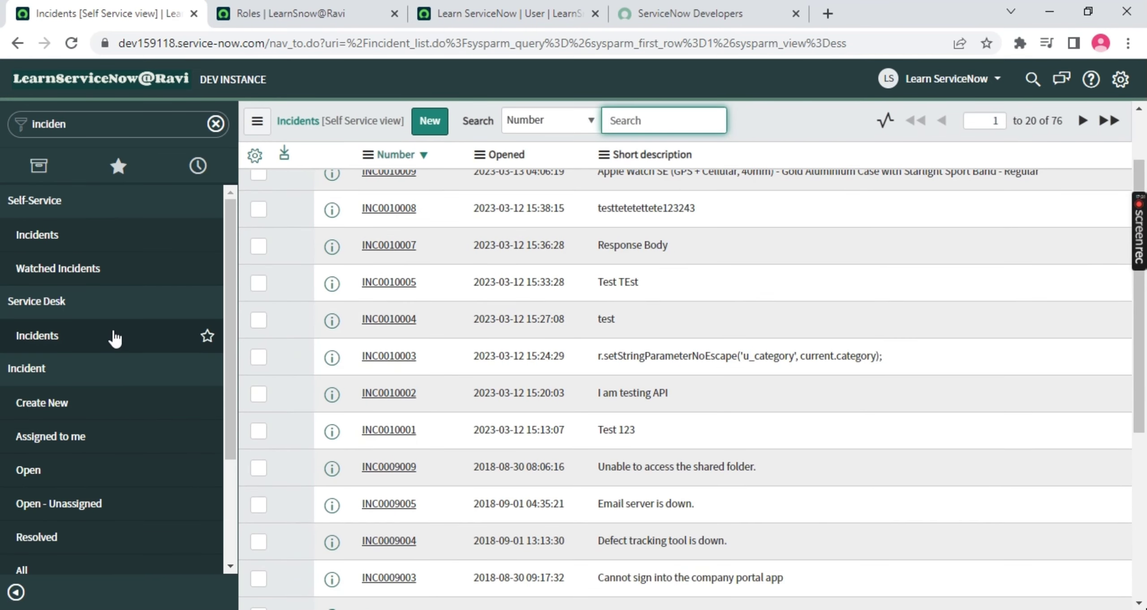
pyautogui.scroll(-3, 115, 340)
pyautogui.middleClick(20, 423)
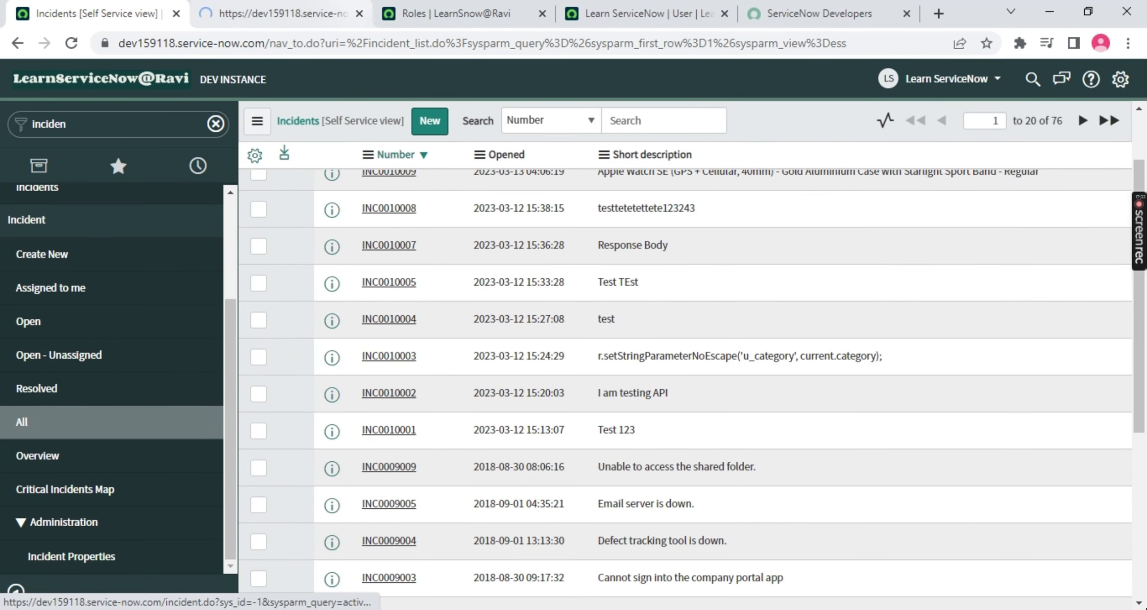
pyautogui.click(280, 13)
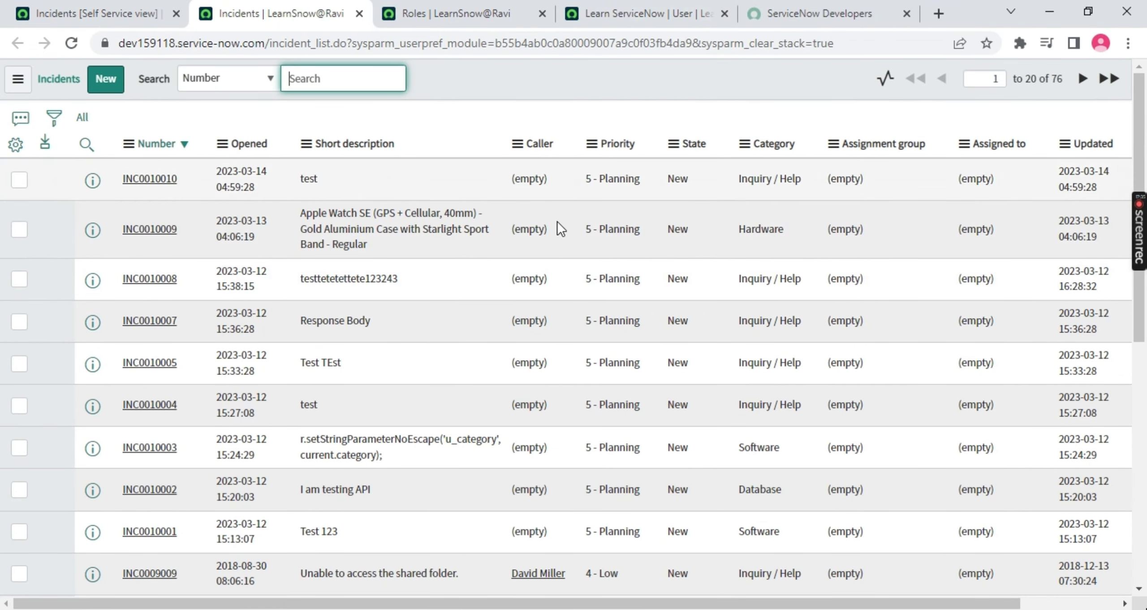
pyautogui.click(134, 13)
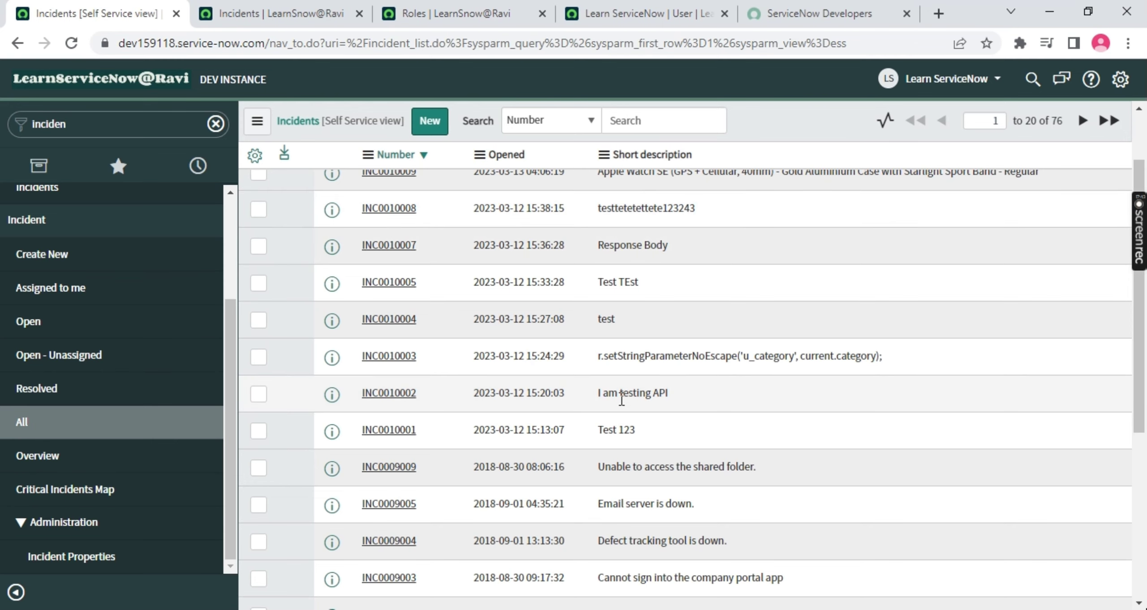
pyautogui.scroll(3, 660, 390)
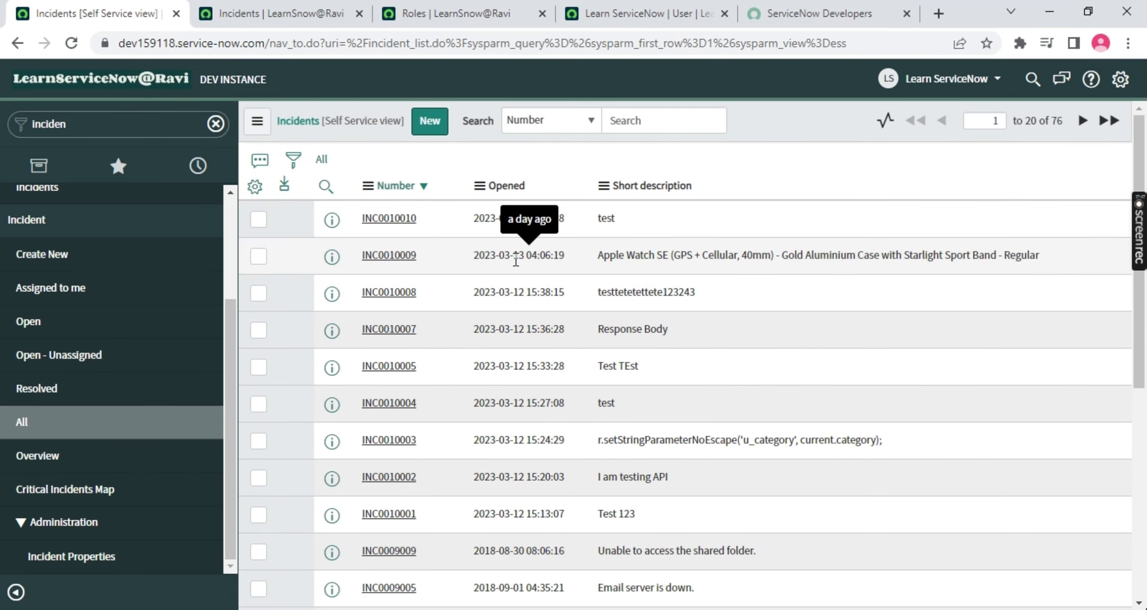
# Switch back to the 'Learn ServiceNow | User' tab and scroll to its Roles (36) list
pyautogui.click(636, 14)
pyautogui.scroll(-1, 306, 241)
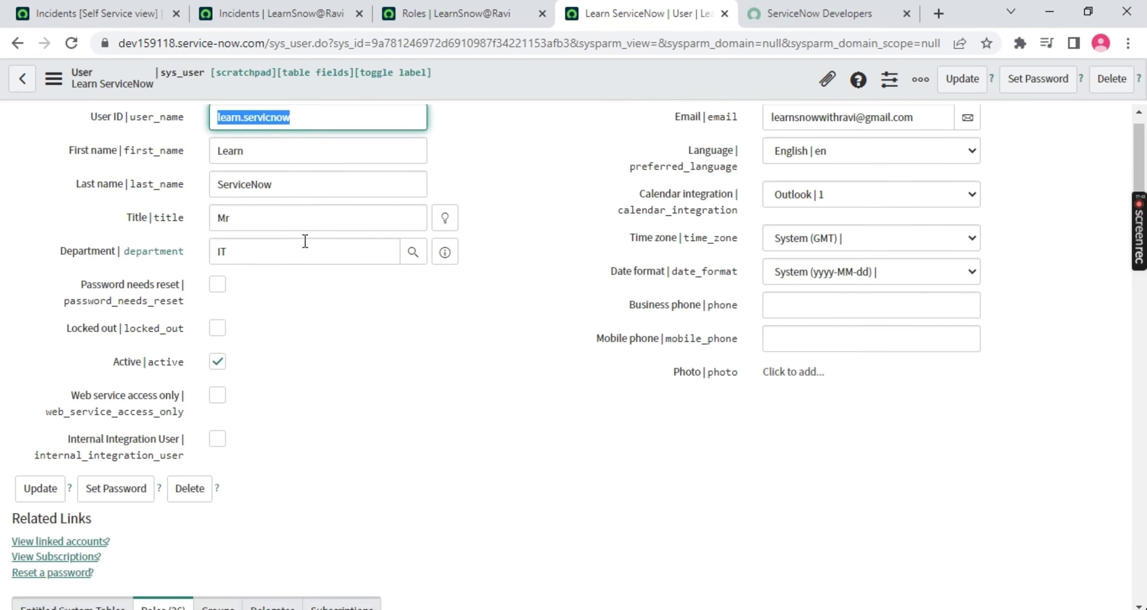
pyautogui.scroll(-6, 305, 241)
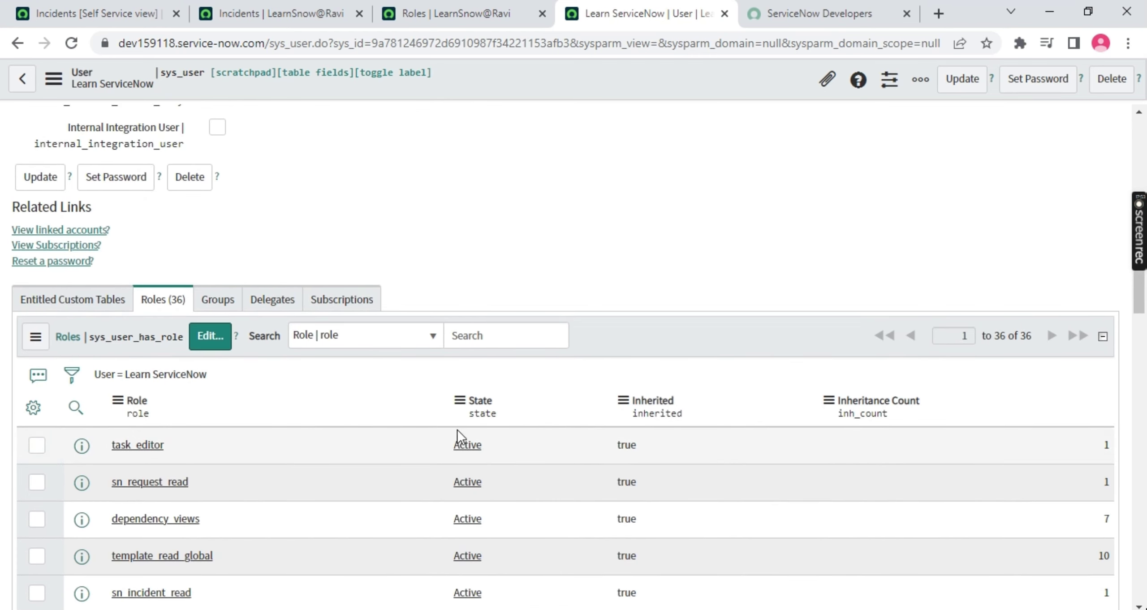
pyautogui.scroll(6, 529, 283)
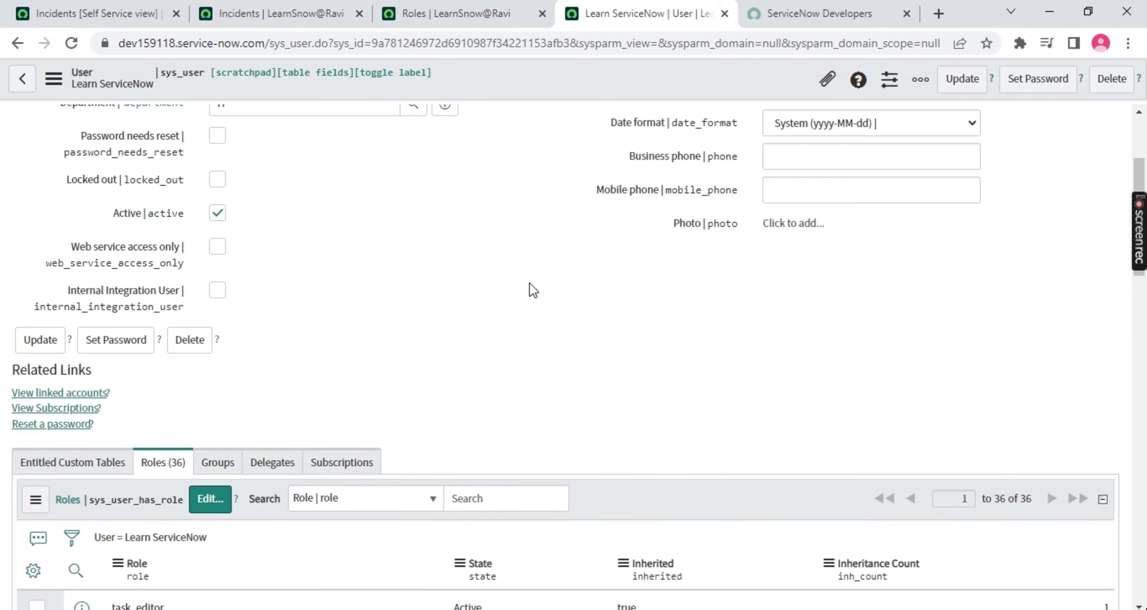